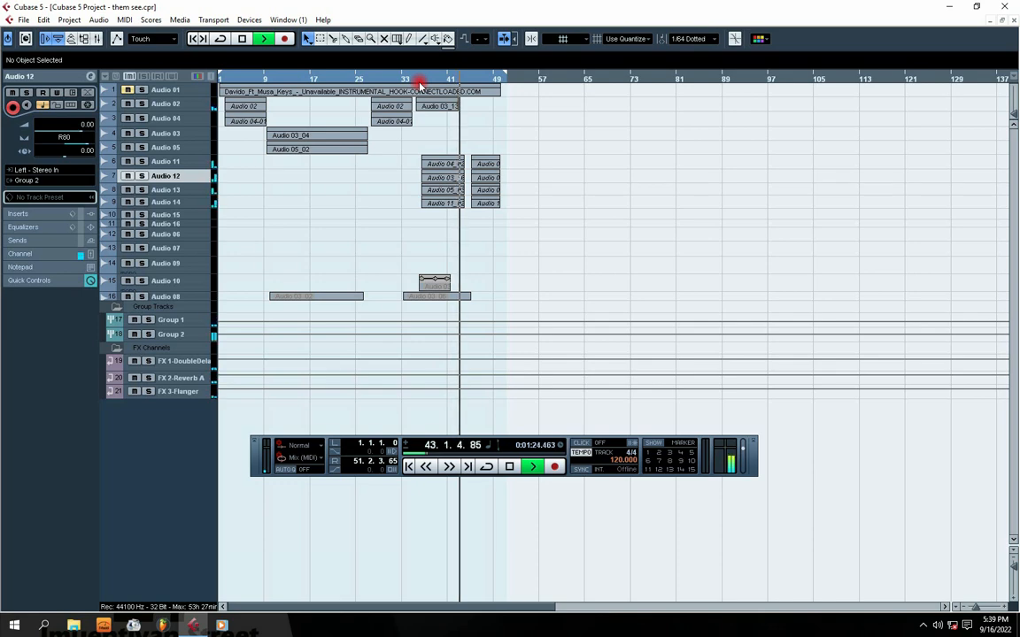
Step: Stop playback and increase the height of the Audio 11 track until its waveforms show
{"action": "key", "text": "space"}
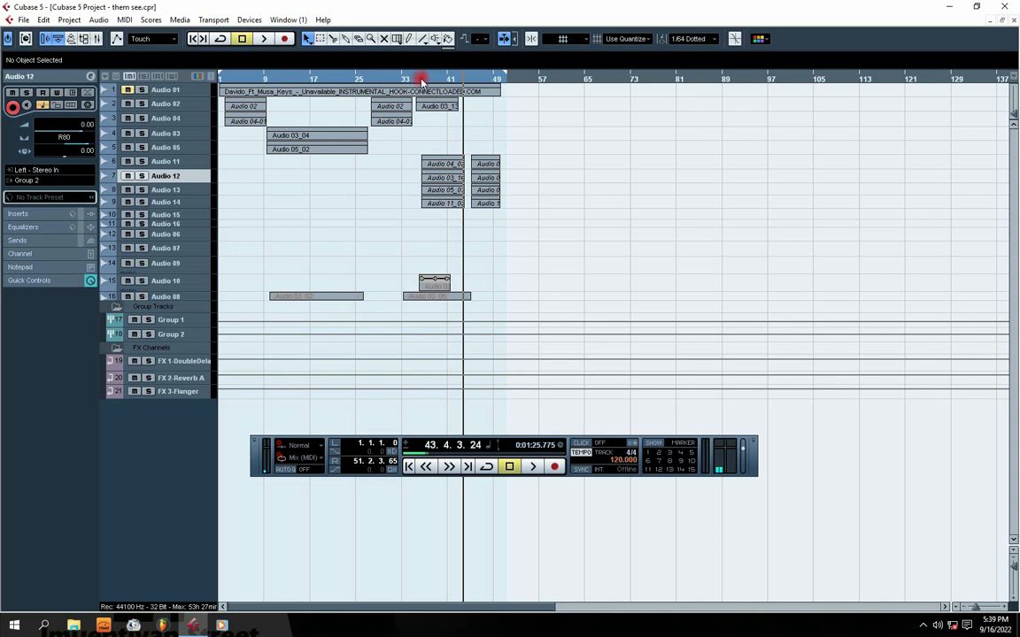
{"action": "left_click", "coordinate": [204, 161]}
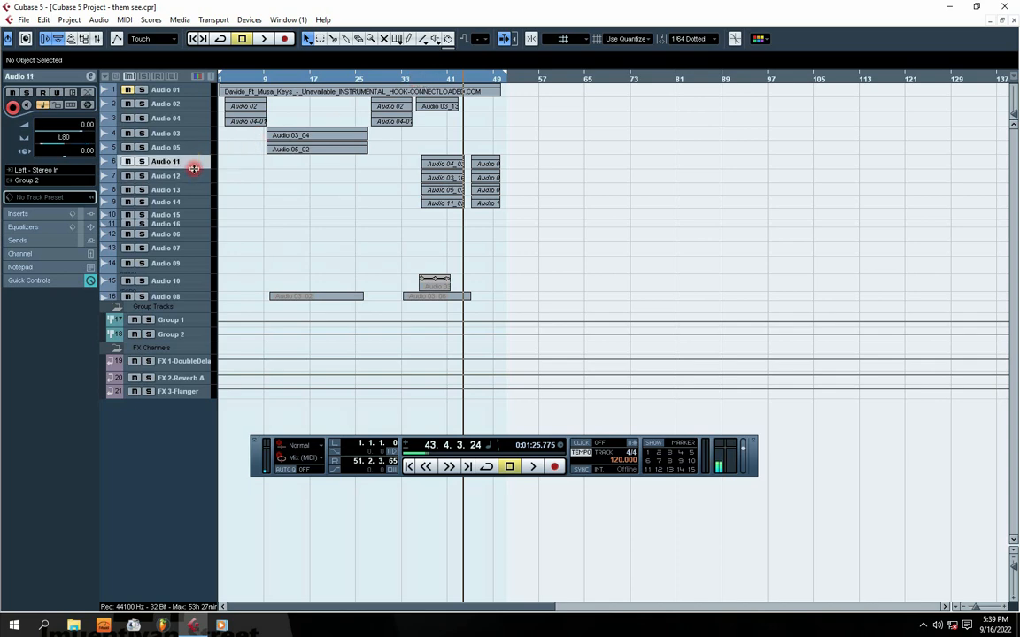
{"action": "left_click_drag", "start_coordinate": [193, 167], "coordinate": [211, 237]}
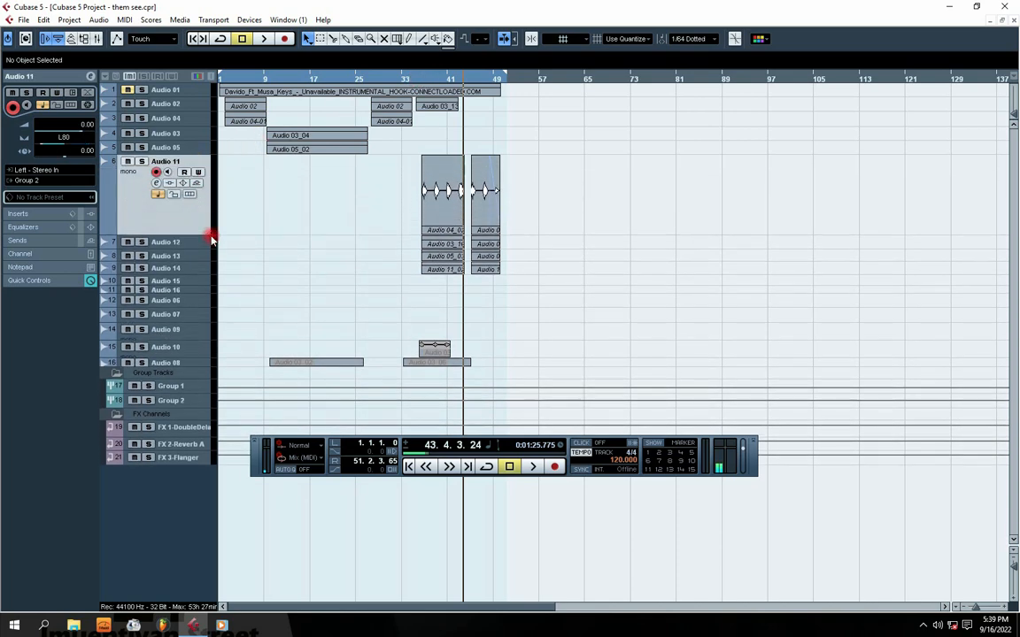
Step: Solo Audio 11 and place the playhead at the start of its first clip
{"action": "scroll", "coordinate": [207, 204], "scroll_direction": "up", "scroll_amount": 6}
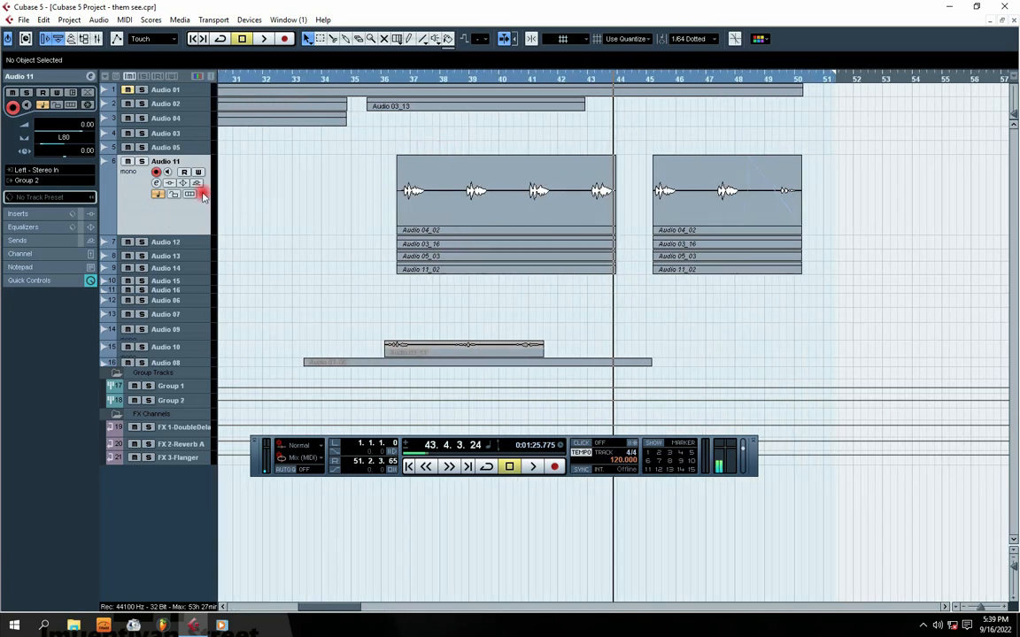
{"action": "left_click", "coordinate": [399, 81]}
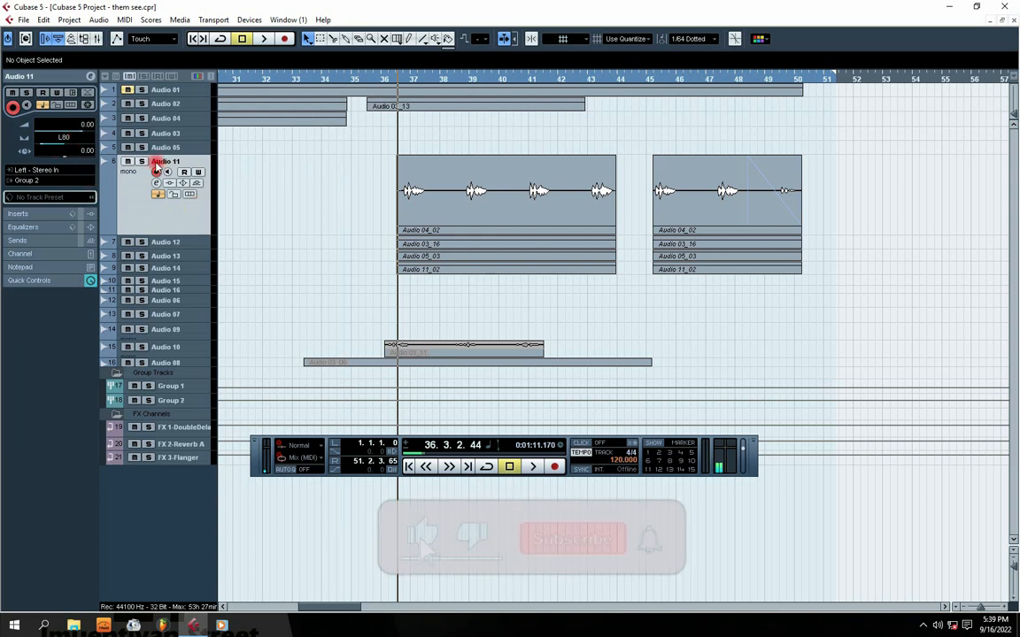
{"action": "left_click", "coordinate": [128, 200]}
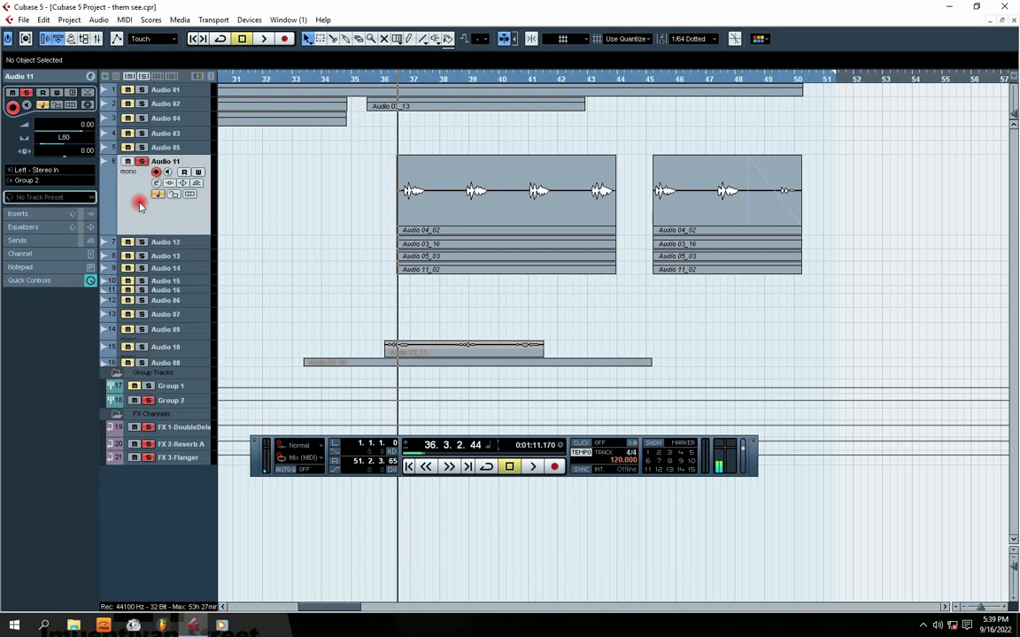
Step: Review the inserts, equalizer and sends in the Group 2 channel settings, and close them
{"action": "left_click", "coordinate": [173, 401]}
{"action": "left_click", "coordinate": [91, 77]}
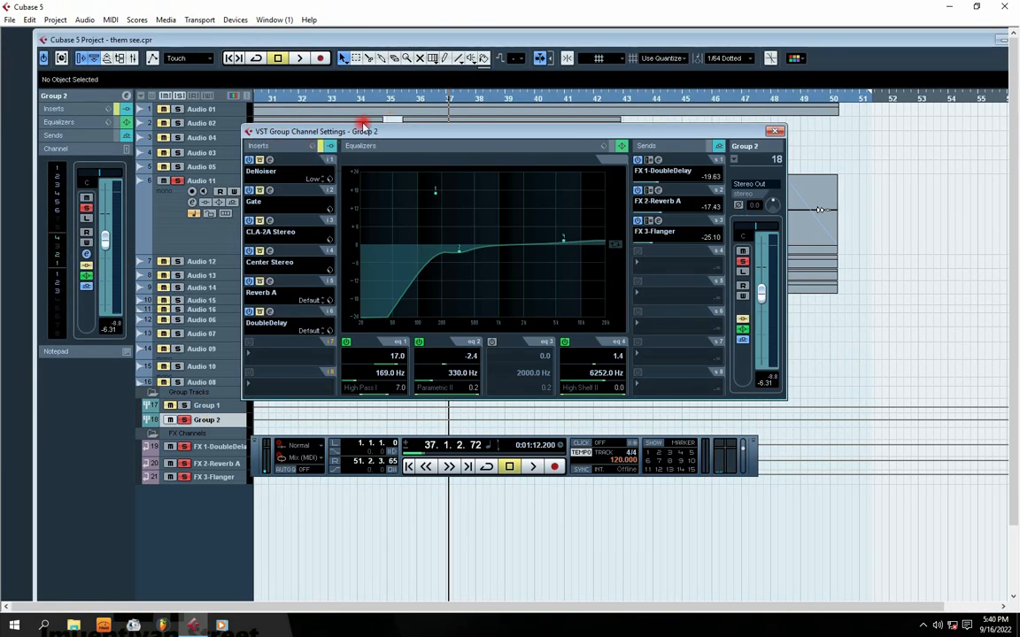
{"action": "left_click", "coordinate": [774, 131]}
Step: Stop playback and select both clips on the soloed Audio 11 track
{"action": "left_click", "coordinate": [163, 234]}
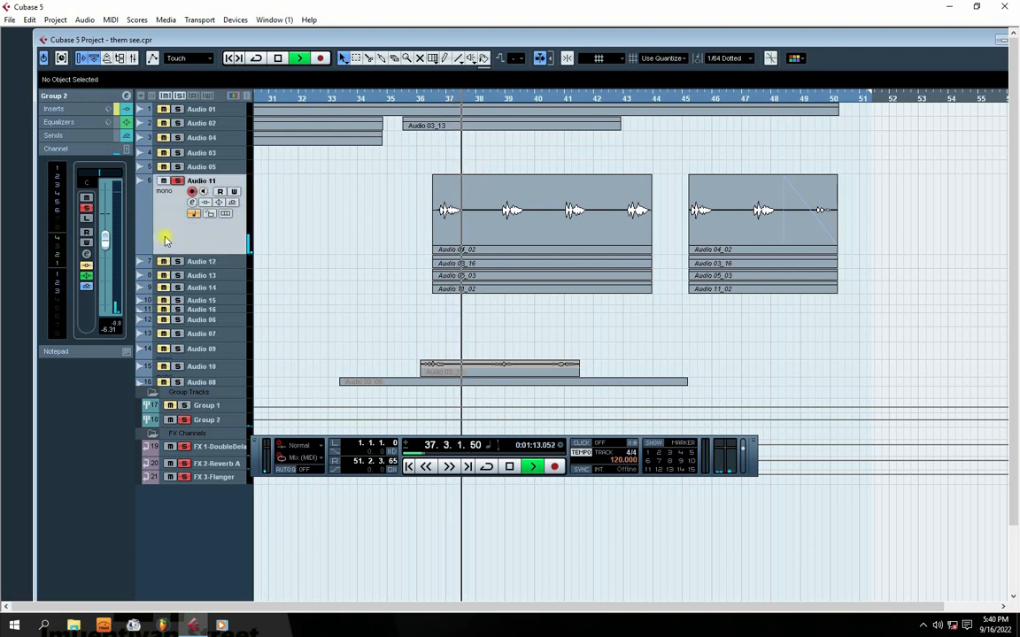
{"action": "key", "text": "space"}
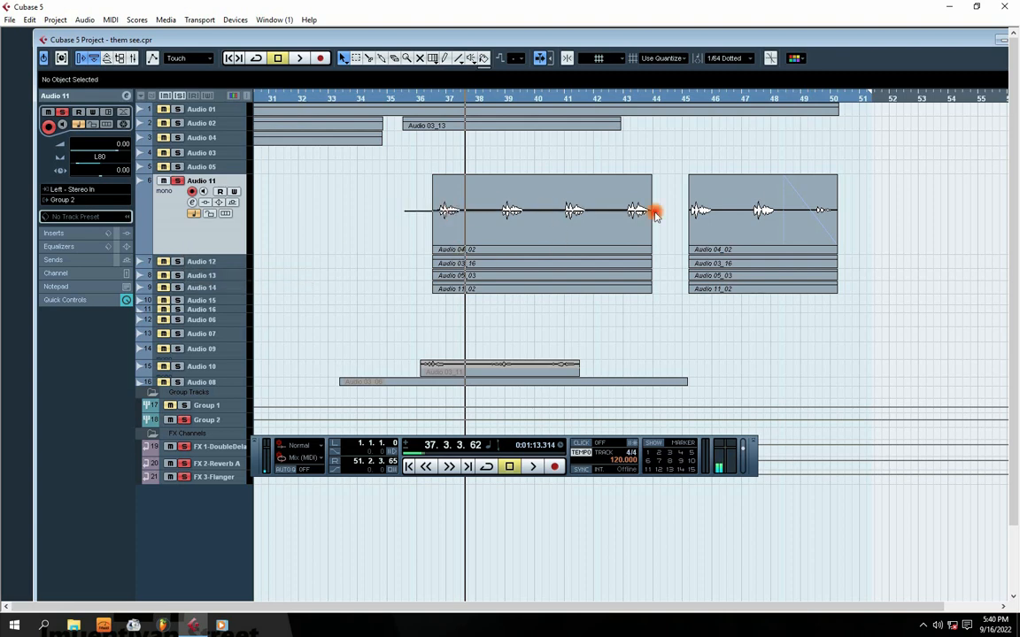
{"action": "left_click_drag", "start_coordinate": [949, 204], "coordinate": [535, 243]}
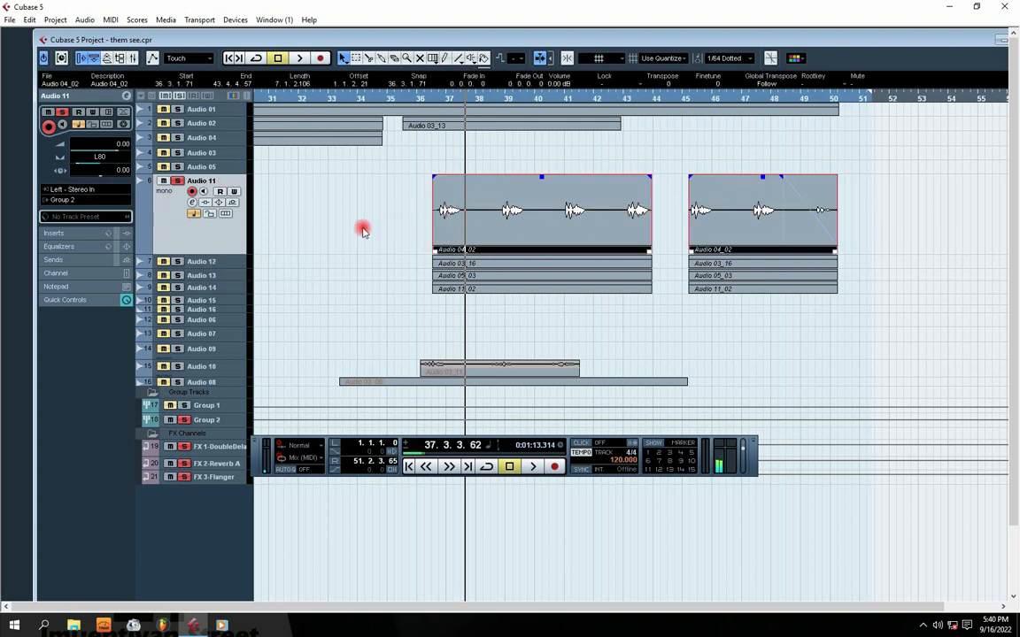
{"action": "left_click", "coordinate": [212, 265]}
{"action": "left_click", "coordinate": [162, 194]}
Step: Bypass all sends in the Group 2 channel settings and close them
{"action": "left_click", "coordinate": [209, 408]}
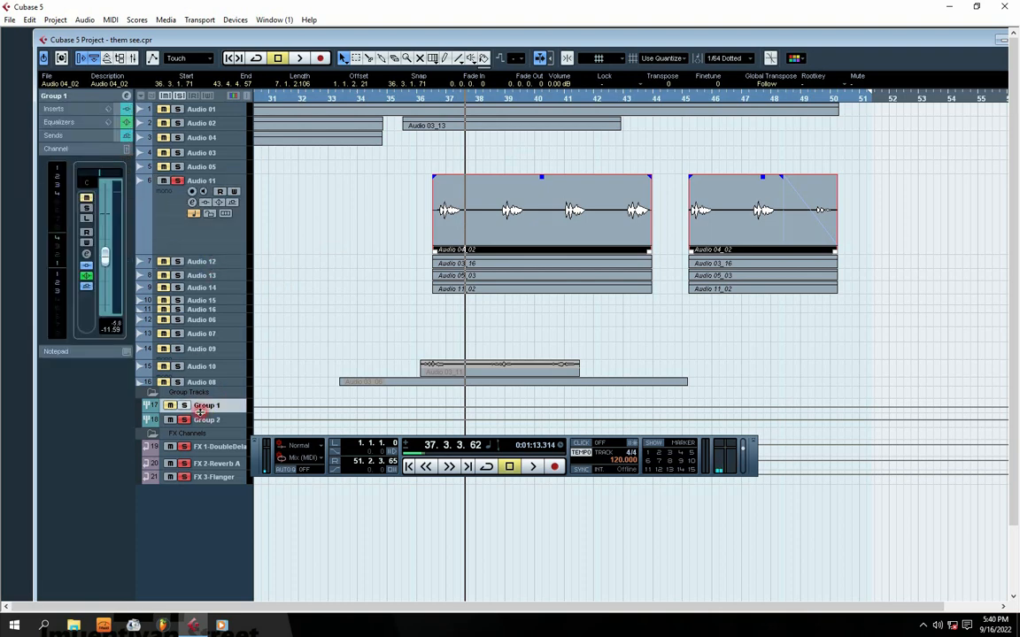
{"action": "left_click", "coordinate": [208, 420]}
{"action": "left_click", "coordinate": [127, 94]}
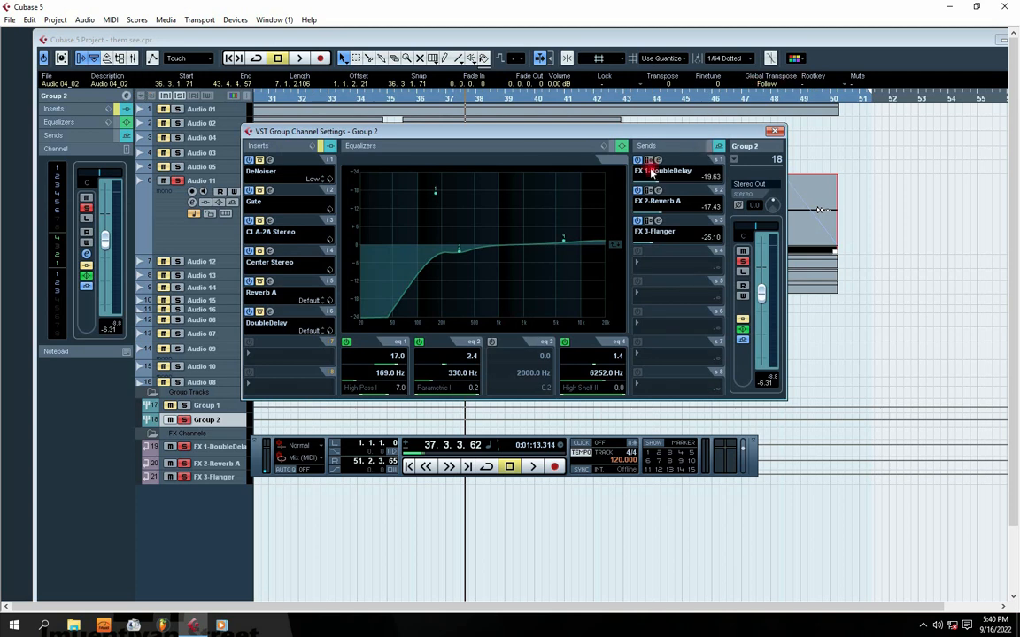
{"action": "left_click", "coordinate": [708, 147]}
{"action": "left_click", "coordinate": [775, 131]}
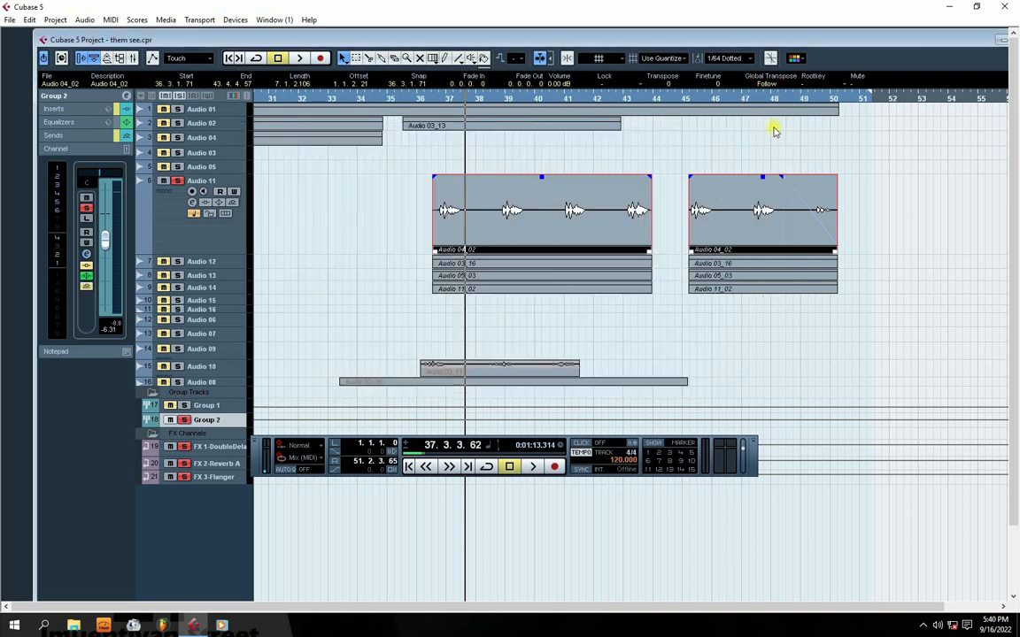
Step: Audition the soloed Audio 11 without the group sends, and return the playhead to near the start of the first clip
{"action": "key", "text": "space"}
{"action": "left_click", "coordinate": [177, 223]}
{"action": "mouse_move", "coordinate": [178, 223]}
{"action": "left_mouse_down"}
{"action": "mouse_move", "coordinate": [230, 196]}
{"action": "mouse_move", "coordinate": [441, 173]}
{"action": "left_mouse_up"}
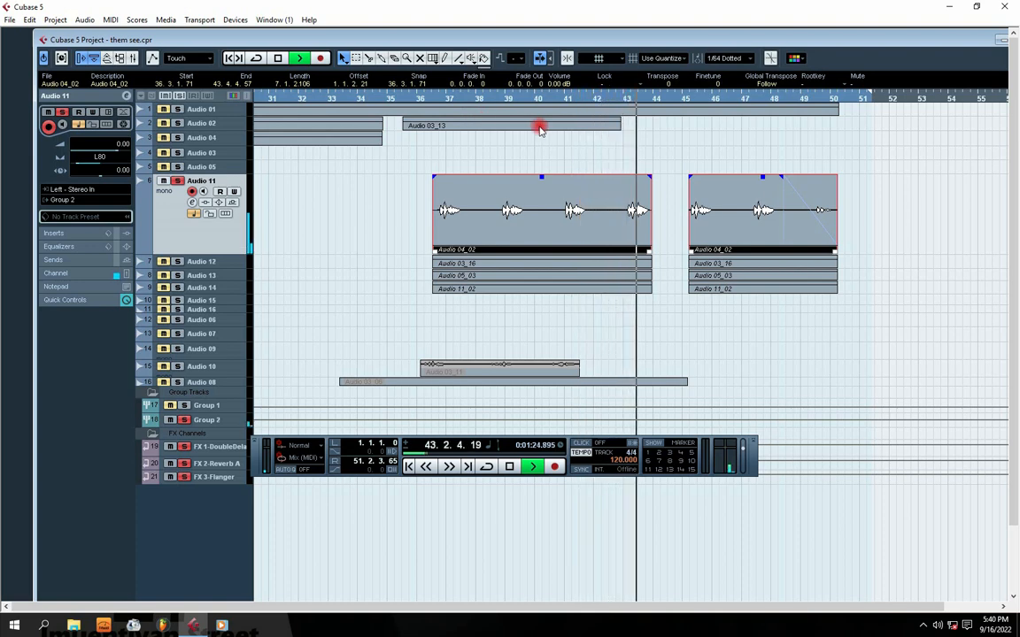
{"action": "key", "text": "space"}
{"action": "left_click", "coordinate": [445, 101]}
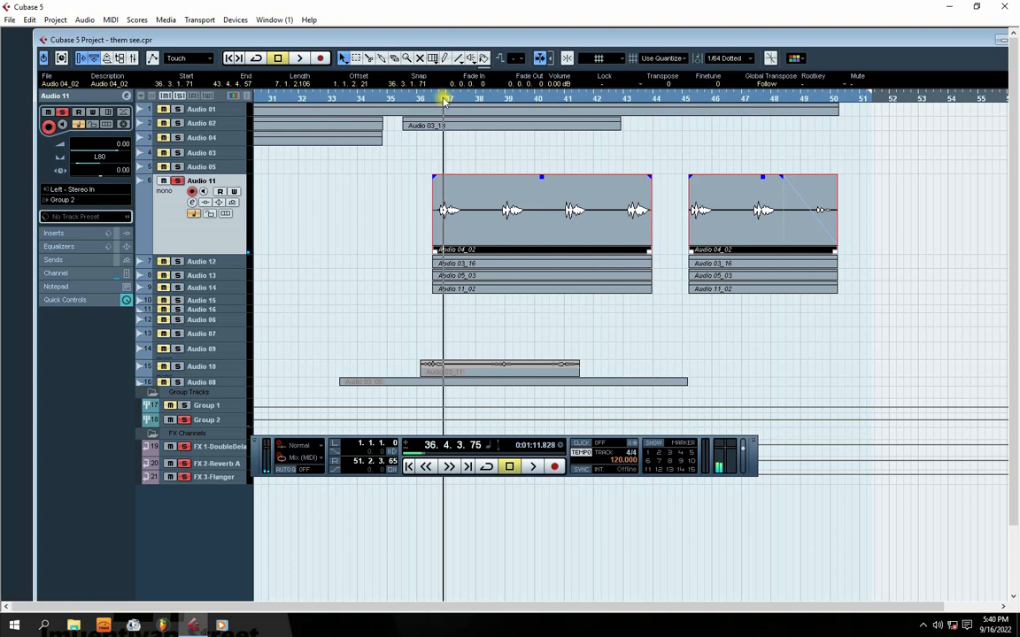
Step: Maximize the project window and increase the height of the Audio 12 track until its waveforms show
{"action": "double_click", "coordinate": [458, 41]}
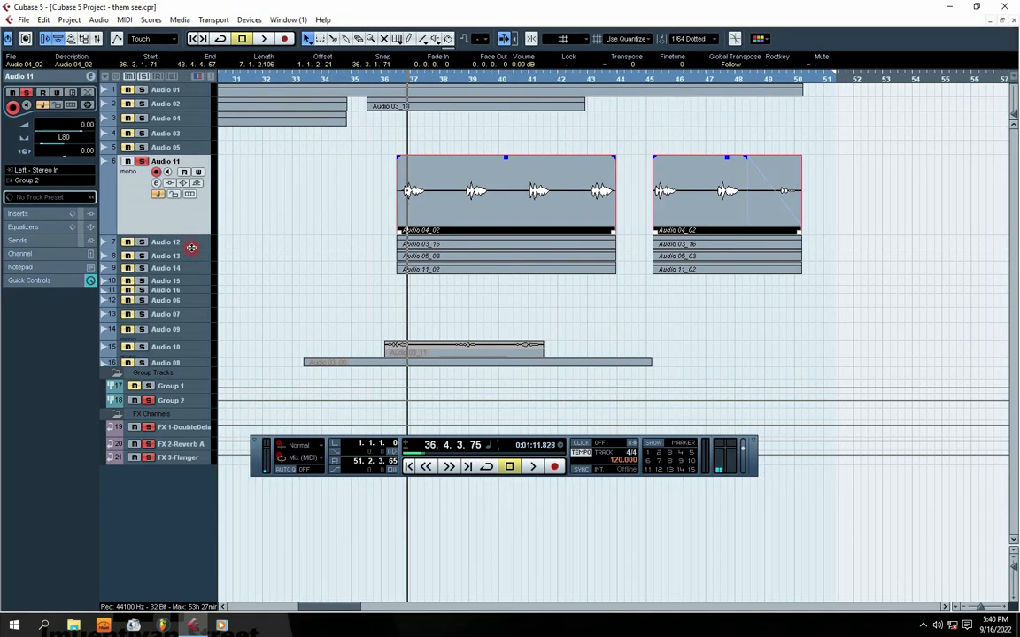
{"action": "left_click_drag", "start_coordinate": [192, 248], "coordinate": [198, 332]}
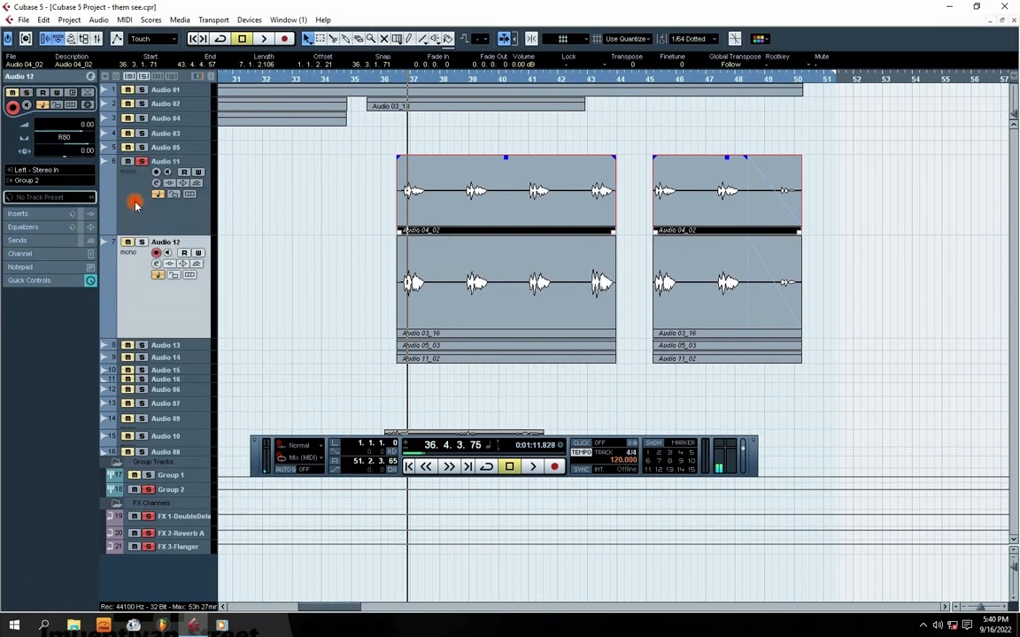
Step: Compare the pan settings of Audio 11 and Audio 12
{"action": "left_click", "coordinate": [171, 228]}
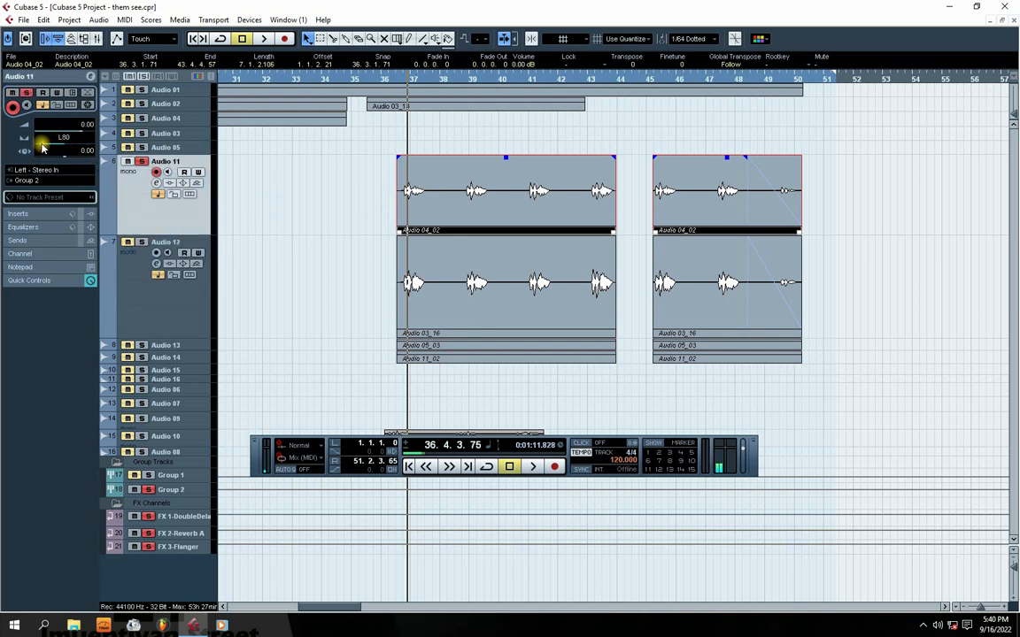
{"action": "left_click_drag", "start_coordinate": [42, 147], "coordinate": [63, 148]}
{"action": "left_click_drag", "start_coordinate": [63, 148], "coordinate": [43, 149]}
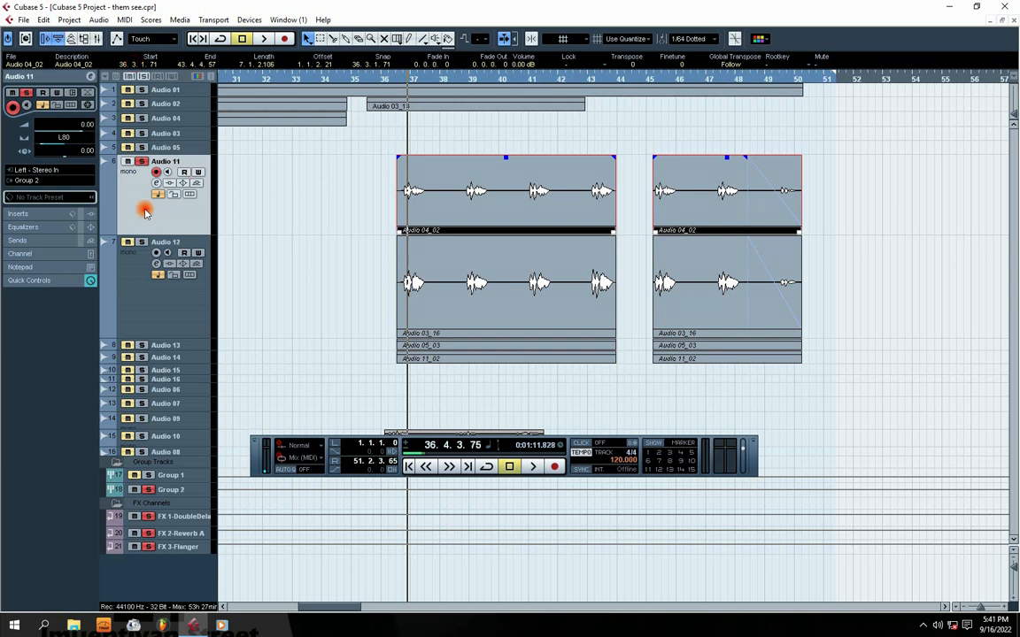
{"action": "left_click", "coordinate": [131, 233]}
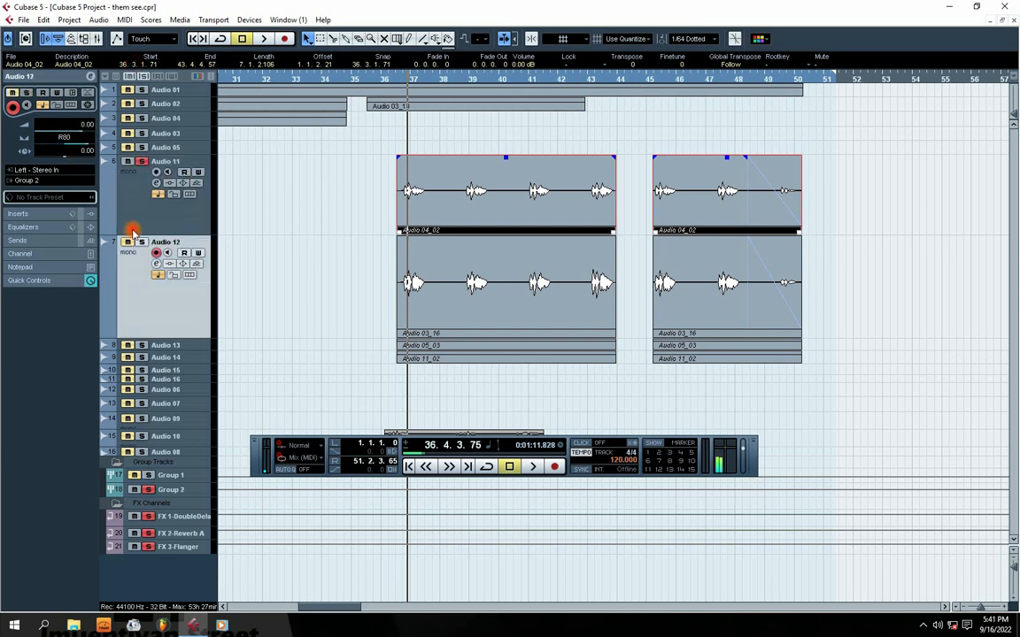
Step: Solo Audio 12 instead of Audio 11, play its first clip and stop playback
{"action": "left_click", "coordinate": [139, 243]}
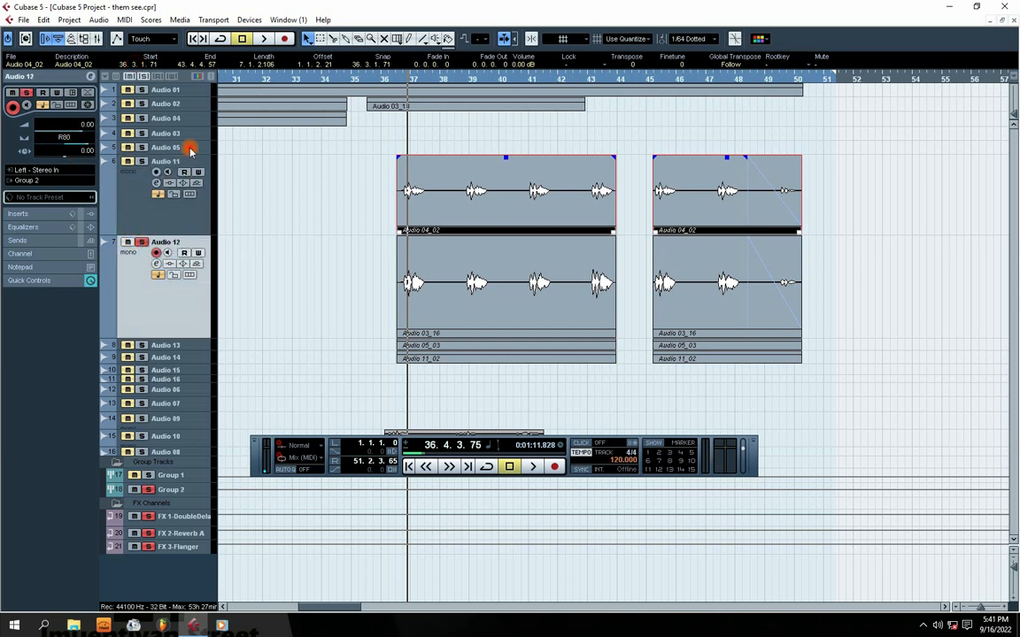
{"action": "key", "text": "space"}
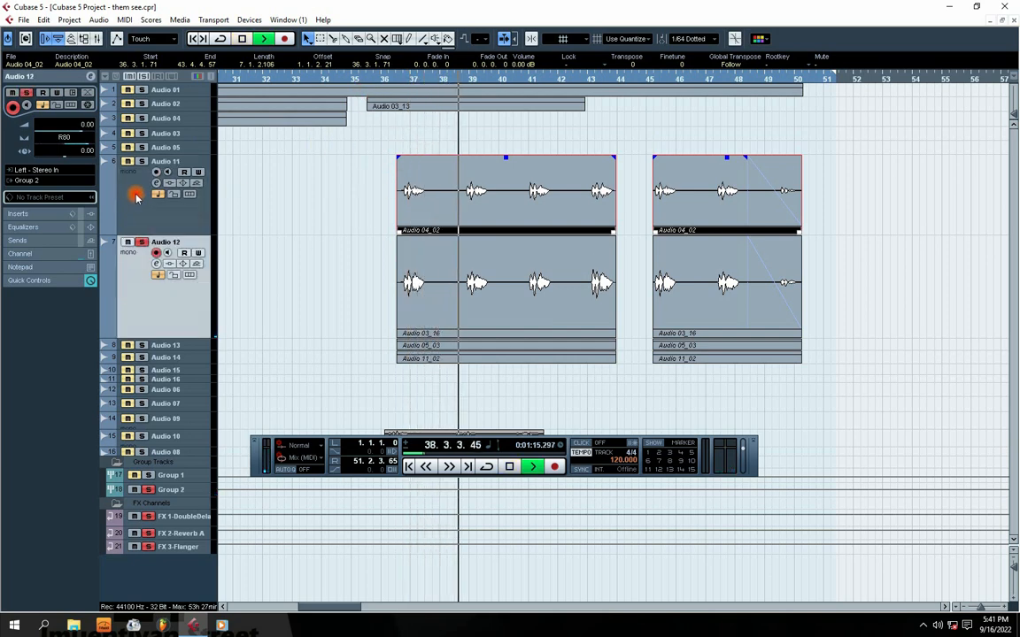
{"action": "key", "text": "space"}
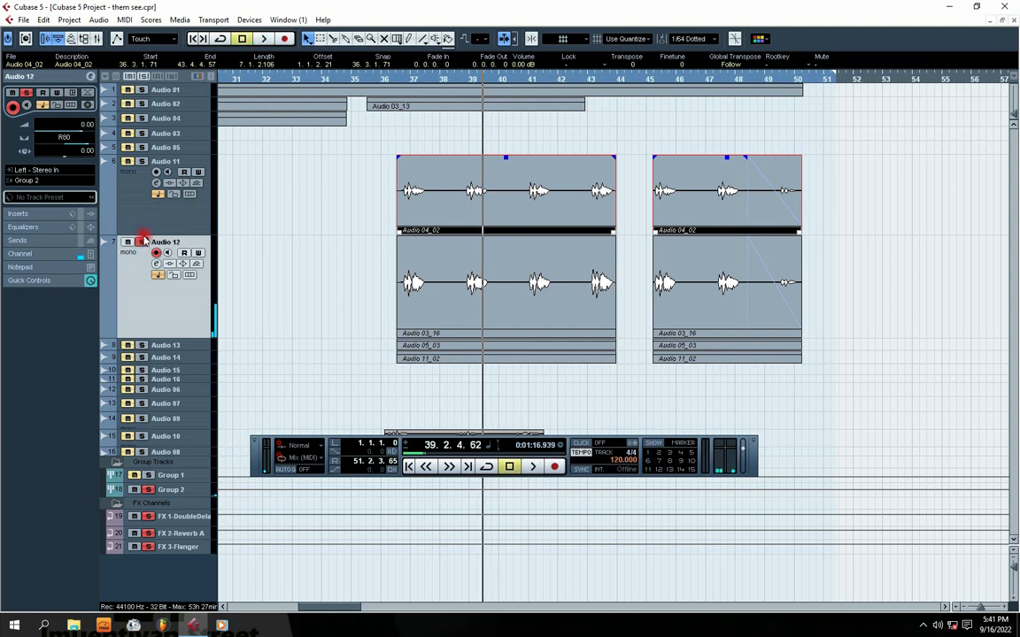
Step: Solo Audio 11 in place of Audio 12 and move the playhead to the start of the first clip
{"action": "left_click", "coordinate": [129, 209]}
{"action": "left_click", "coordinate": [138, 243]}
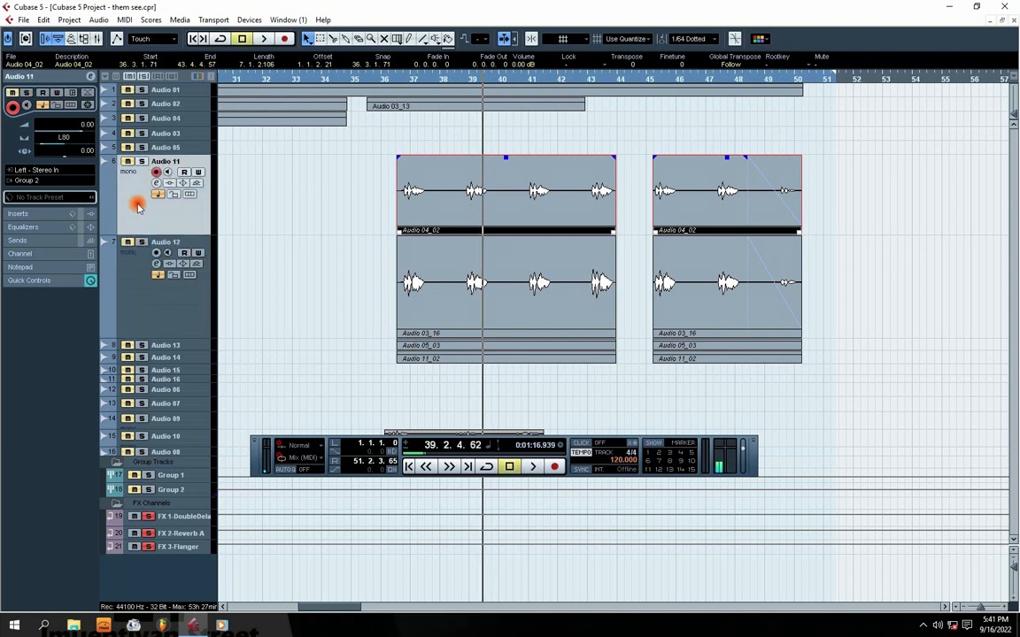
{"action": "left_click", "coordinate": [138, 163]}
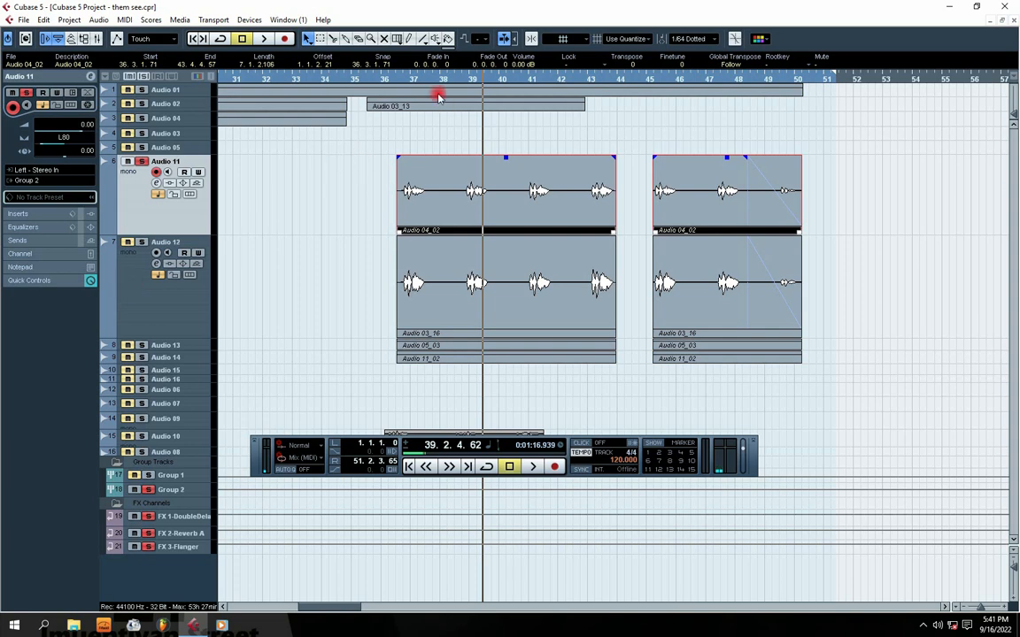
{"action": "left_click", "coordinate": [402, 84]}
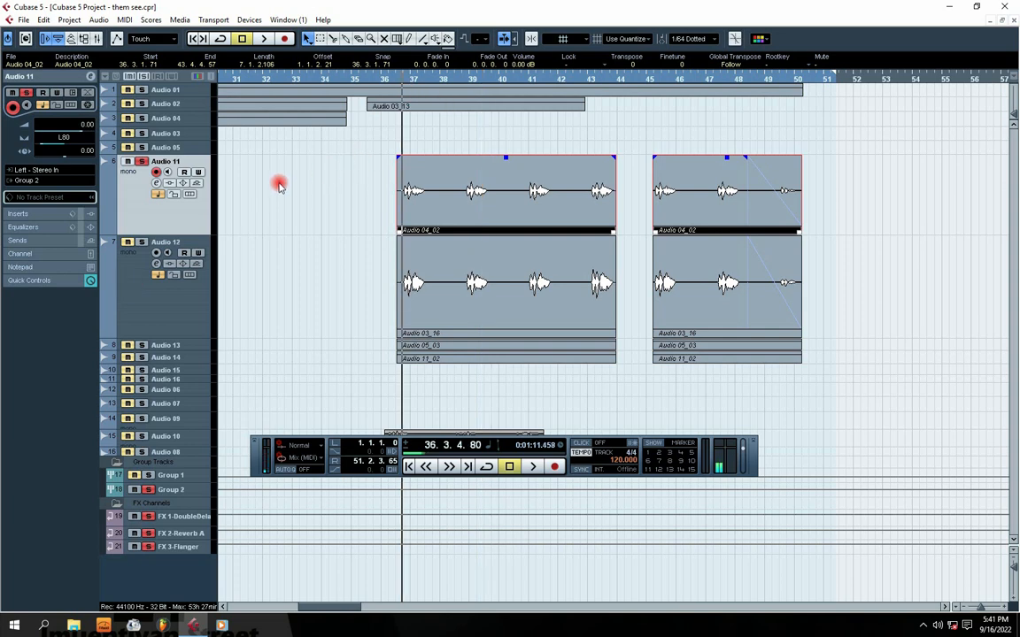
Step: Increase the height of the Audio 13 and Audio 14 tracks, and go back through the backing vocal tracks to Audio 11
{"action": "left_click", "coordinate": [188, 299]}
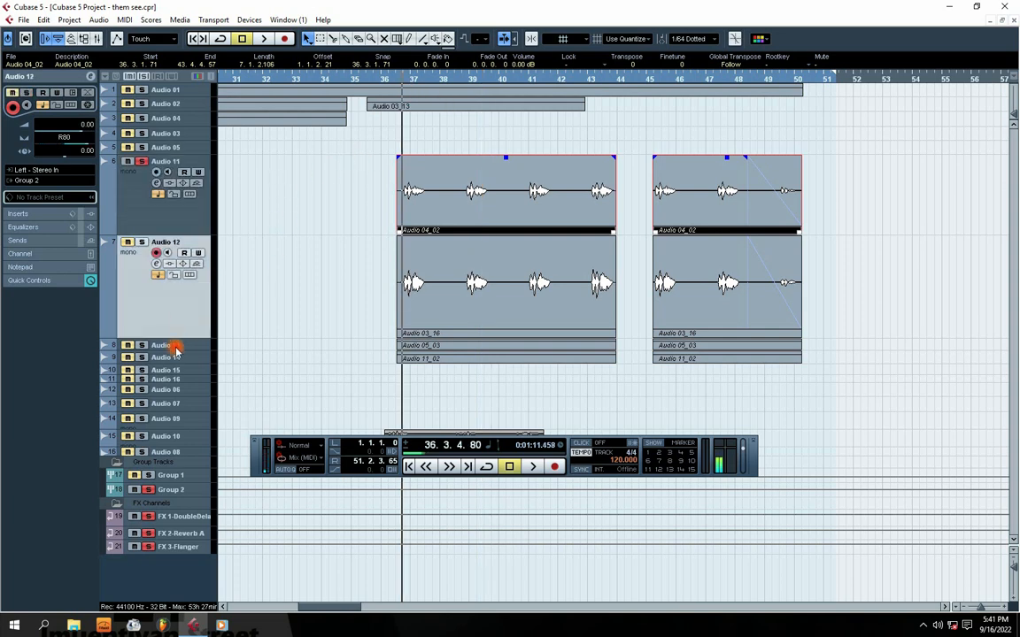
{"action": "left_click", "coordinate": [176, 348]}
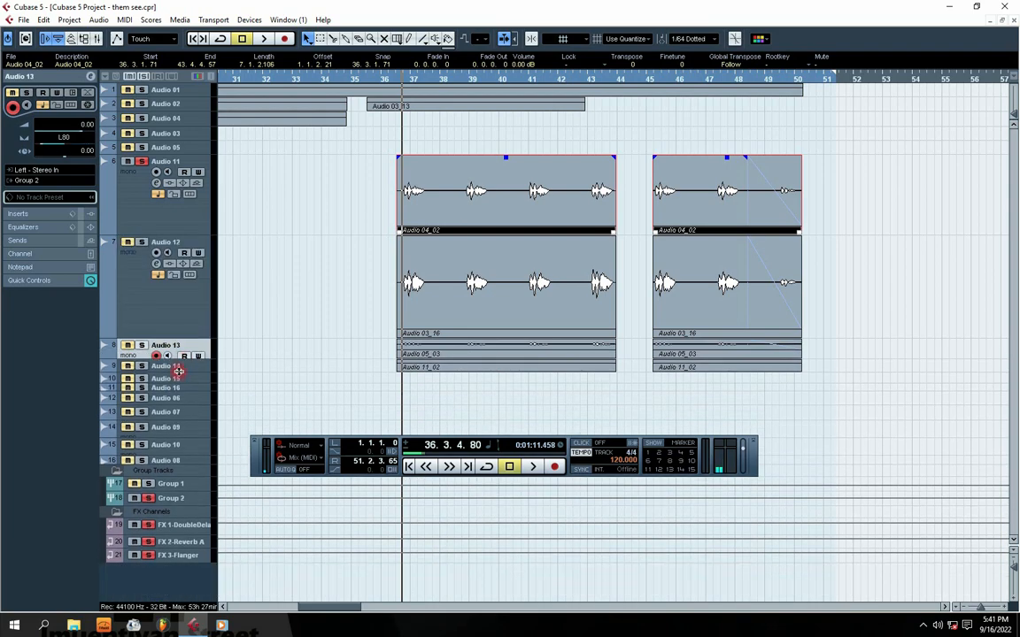
{"action": "left_click", "coordinate": [177, 368]}
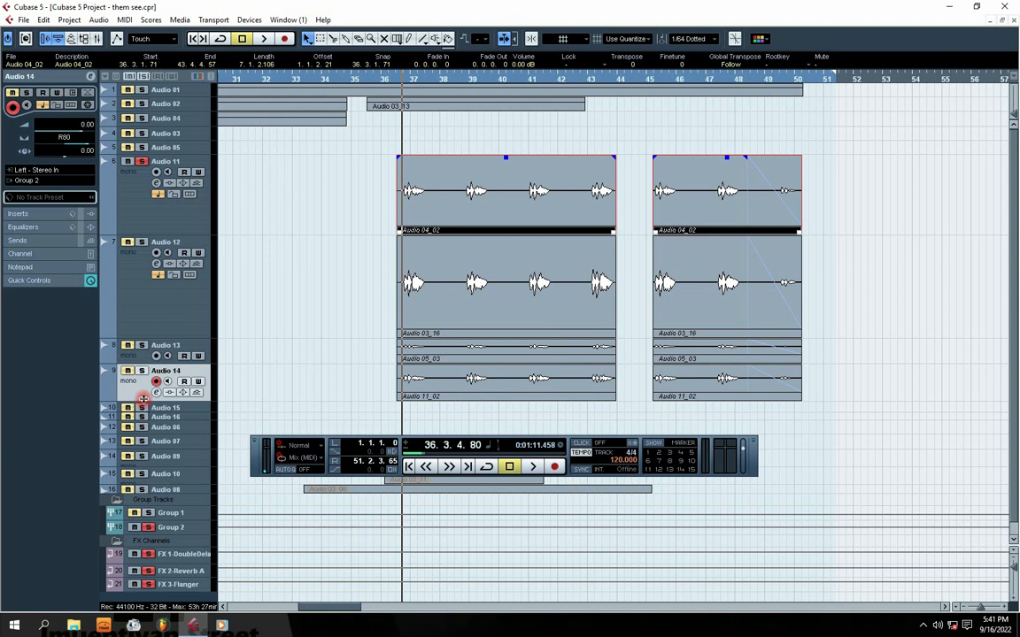
{"action": "left_click_drag", "start_coordinate": [144, 400], "coordinate": [143, 384]}
{"action": "left_click", "coordinate": [175, 346]}
{"action": "left_click", "coordinate": [174, 294]}
{"action": "left_click", "coordinate": [163, 222]}
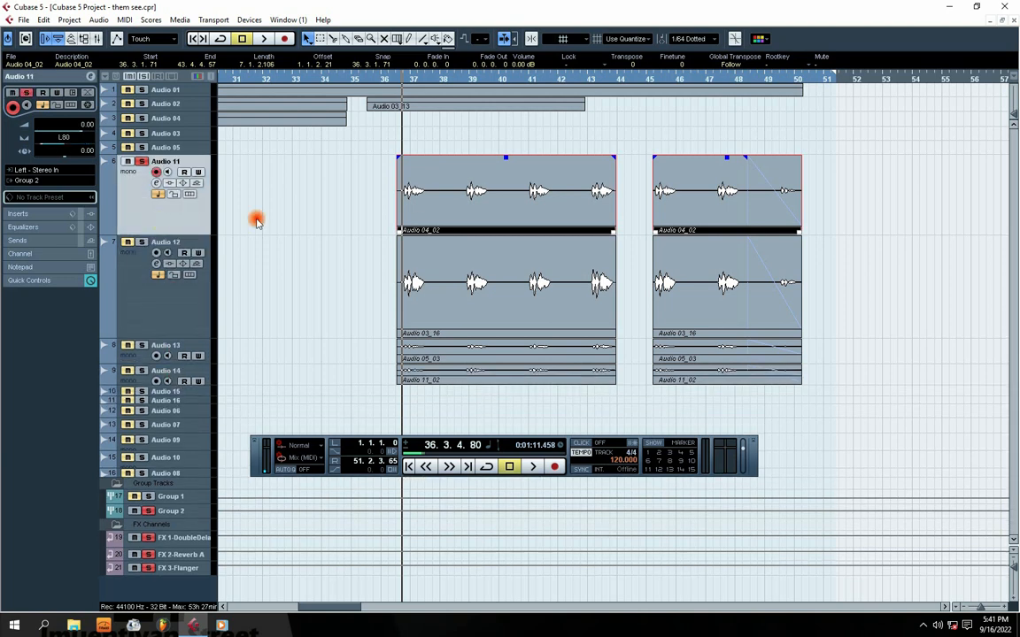
Step: Select the first Audio 11 clip and solo Audio 12 together with Audio 11
{"action": "left_click", "coordinate": [432, 189]}
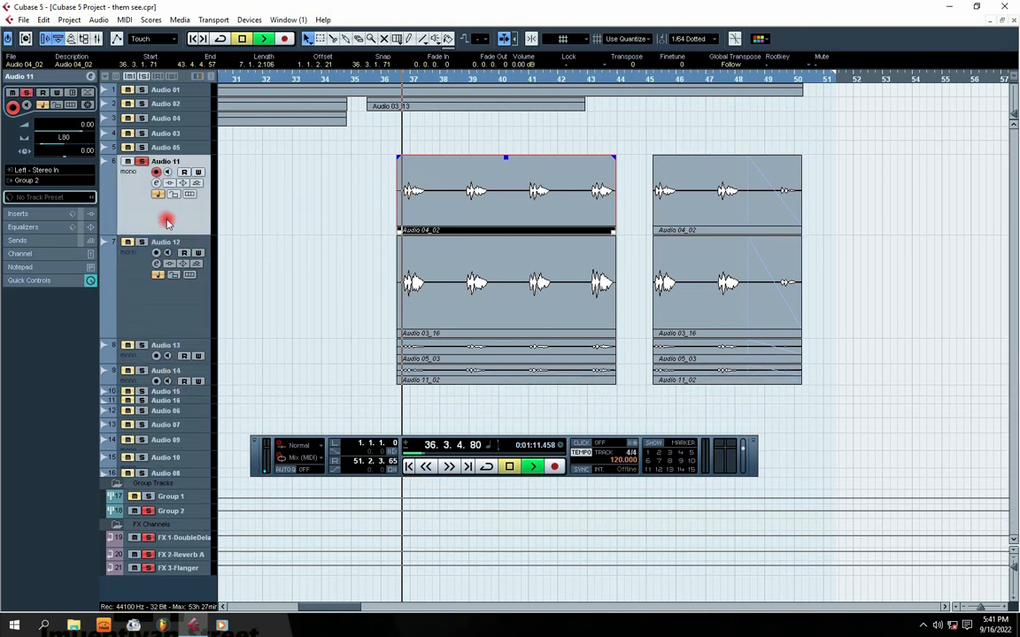
{"action": "left_click", "coordinate": [141, 293]}
{"action": "left_click", "coordinate": [141, 242]}
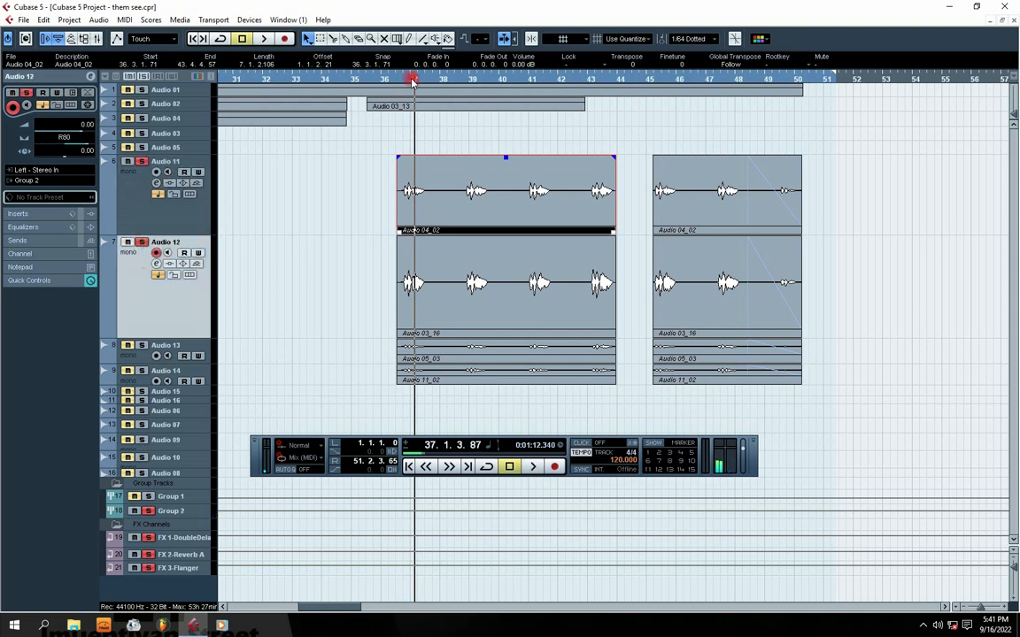
Step: Play the soloed Audio 11 and Audio 12 together from the start of their first clips, and stop playback
{"action": "left_click_drag", "start_coordinate": [412, 79], "coordinate": [404, 81]}
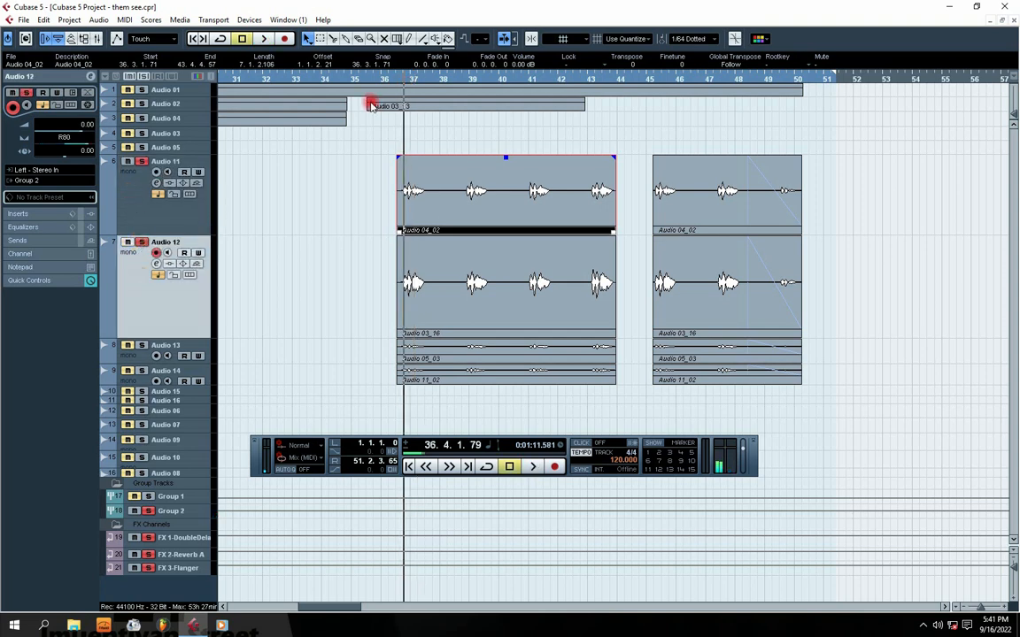
{"action": "key", "text": "space"}
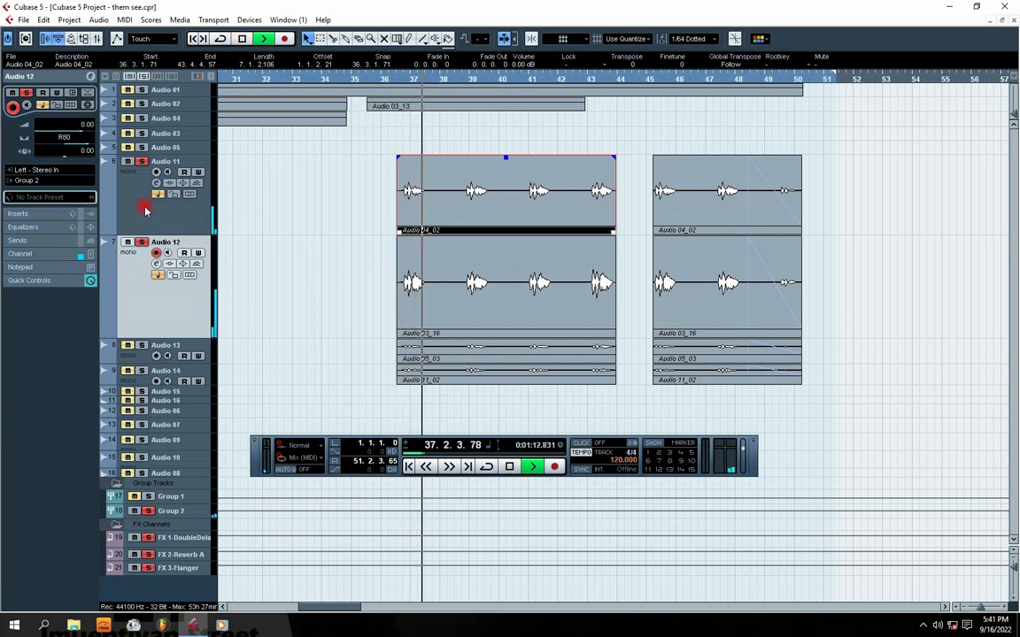
{"action": "left_click", "coordinate": [146, 210]}
{"action": "key", "text": "space"}
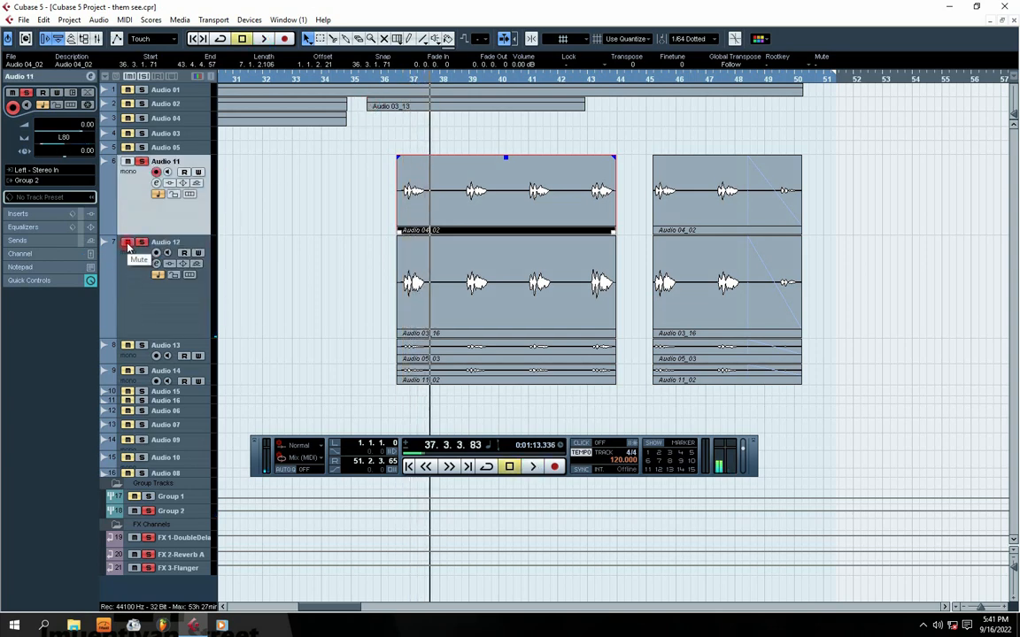
Step: Play the soloed Audio 11 and Audio 12 from the start of their first clips, comparing with Audio 12 muted and unmuted
{"action": "left_click", "coordinate": [401, 80]}
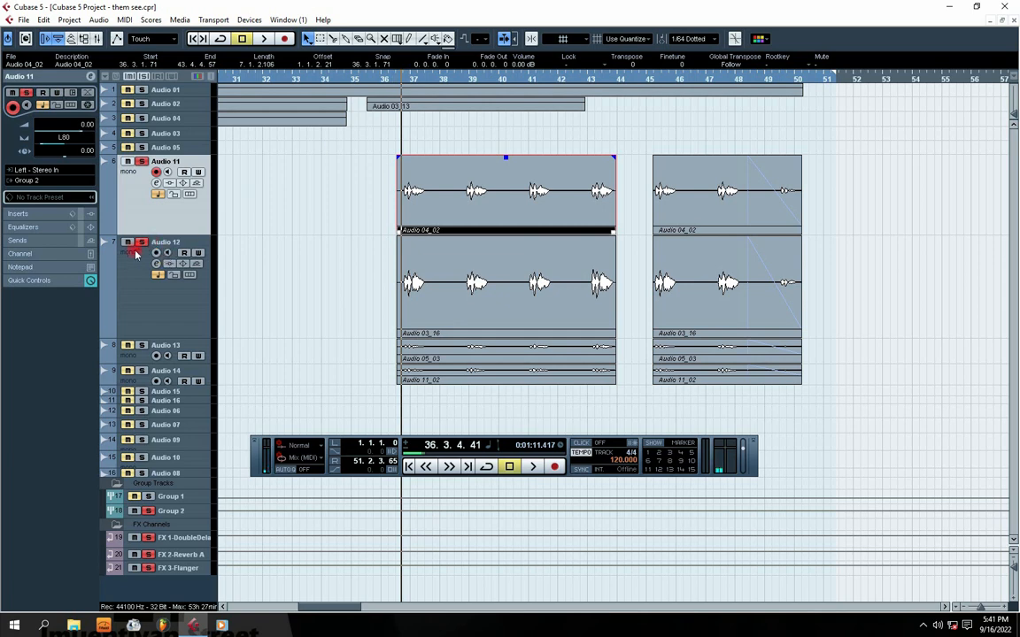
{"action": "key", "text": "space"}
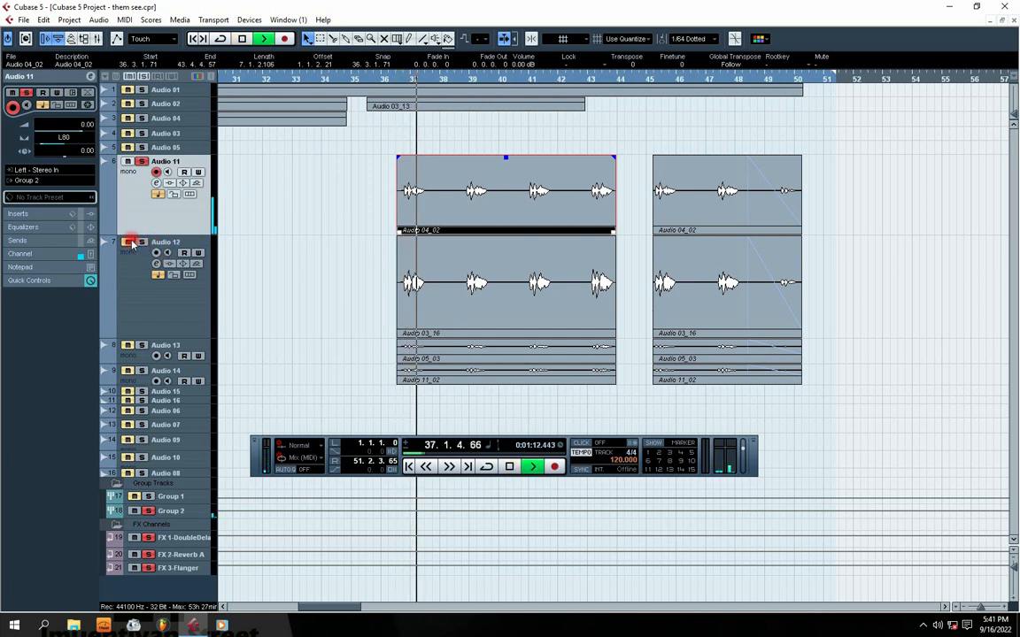
{"action": "left_click", "coordinate": [400, 80]}
{"action": "key", "text": "space"}
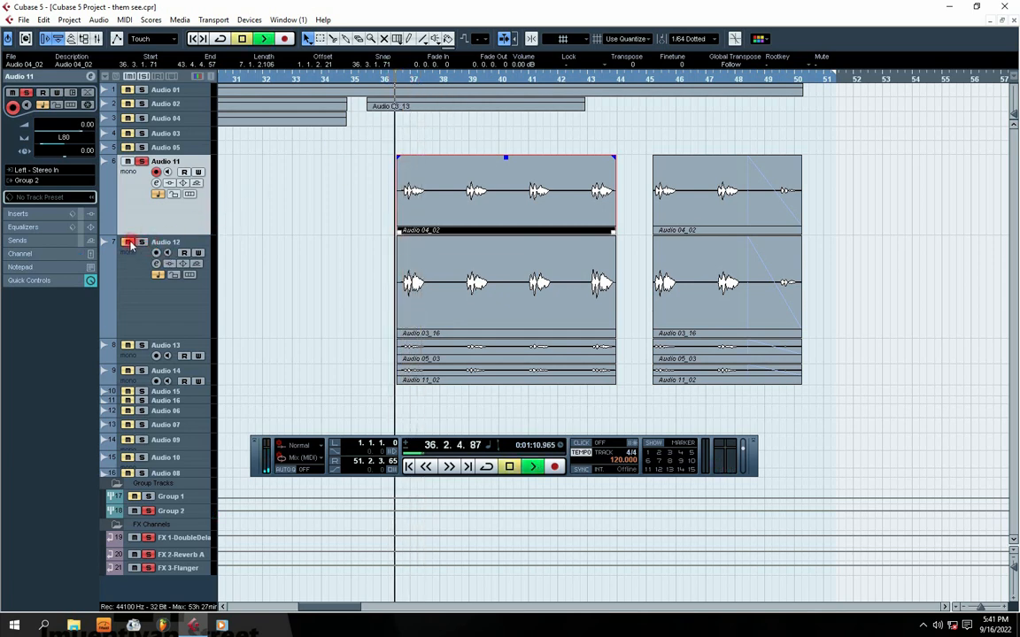
{"action": "left_click", "coordinate": [155, 330]}
{"action": "key", "text": "space"}
Step: Shrink the Audio 12 track, solo Audio 13 alongside Audio 11 and Audio 12, and play them from their first clips
{"action": "mouse_move", "coordinate": [156, 341]}
{"action": "left_mouse_down"}
{"action": "mouse_move", "coordinate": [156, 258]}
{"action": "mouse_move", "coordinate": [175, 345]}
{"action": "left_mouse_up"}
{"action": "left_click", "coordinate": [176, 276]}
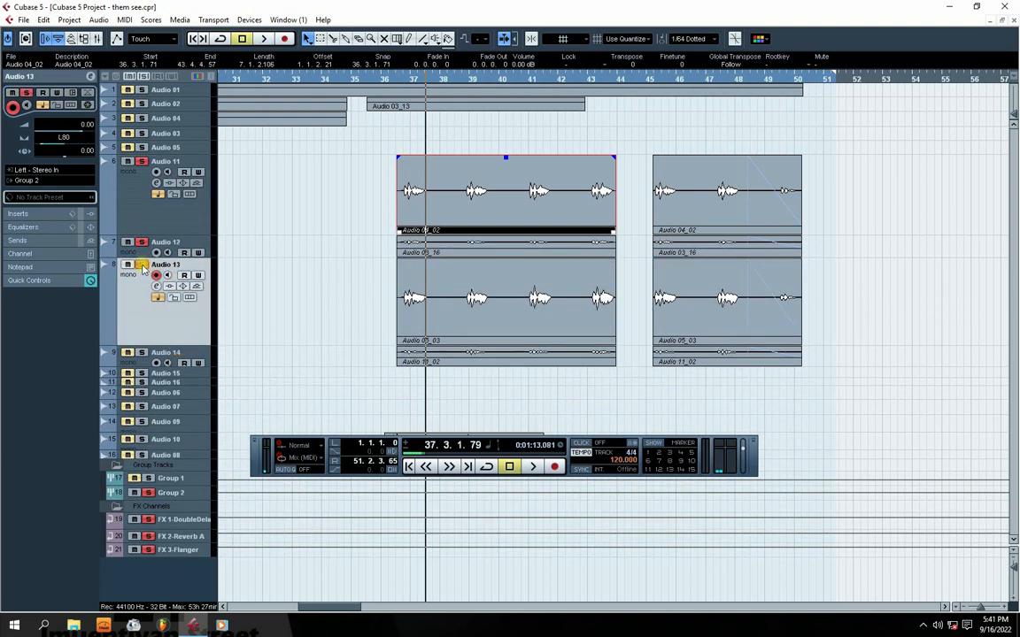
{"action": "key", "text": "space"}
{"action": "left_click", "coordinate": [401, 80]}
{"action": "key", "text": "space"}
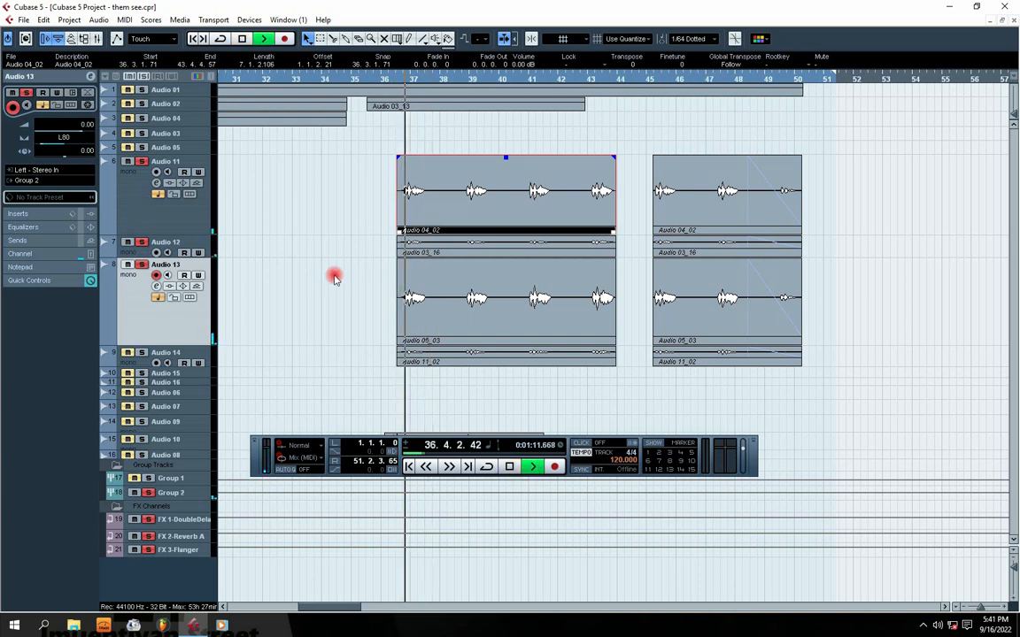
{"action": "key", "text": "space"}
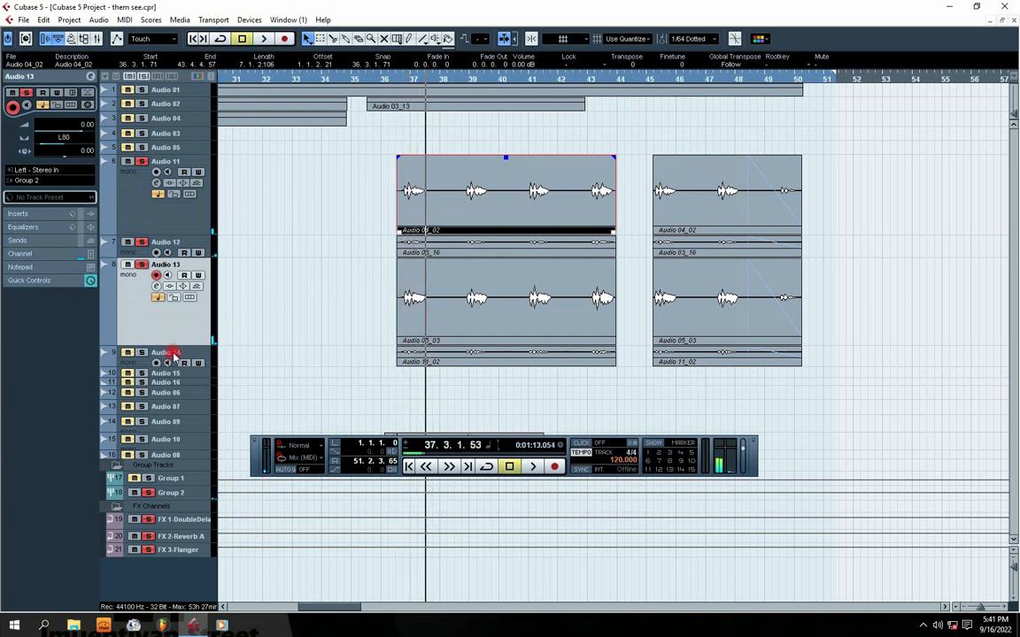
Step: Enlarge and solo Audio 14, reduce Audio 13's height, and play Audio 11 to Audio 14 through their first clips
{"action": "left_click", "coordinate": [175, 354]}
{"action": "left_click_drag", "start_coordinate": [174, 367], "coordinate": [174, 409]}
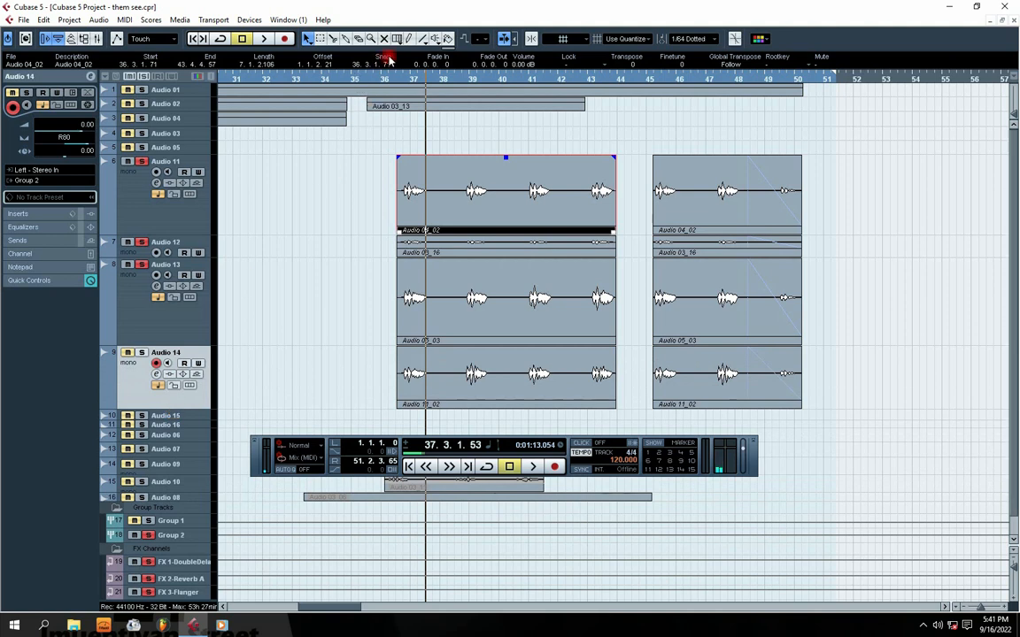
{"action": "left_click", "coordinate": [398, 83]}
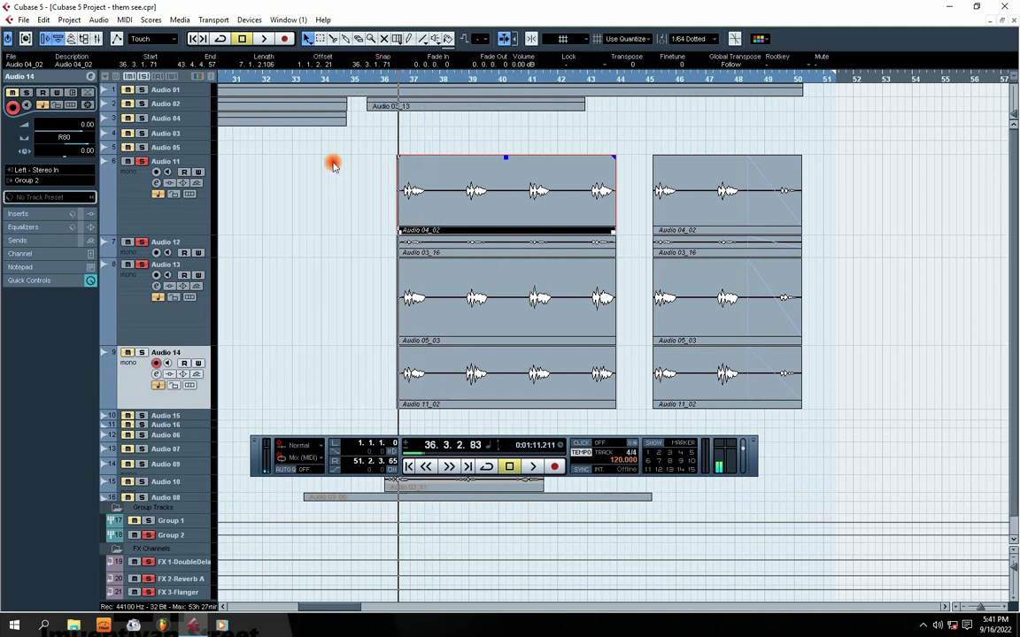
{"action": "left_click", "coordinate": [140, 316]}
{"action": "left_click_drag", "start_coordinate": [149, 343], "coordinate": [129, 315]}
{"action": "left_click", "coordinate": [124, 328]}
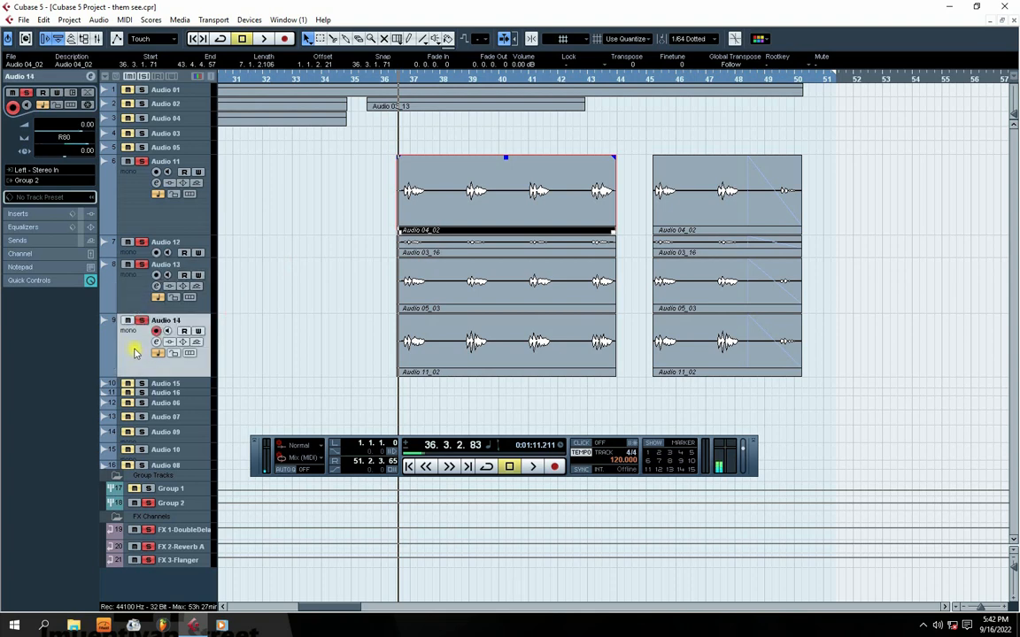
{"action": "key", "text": "space"}
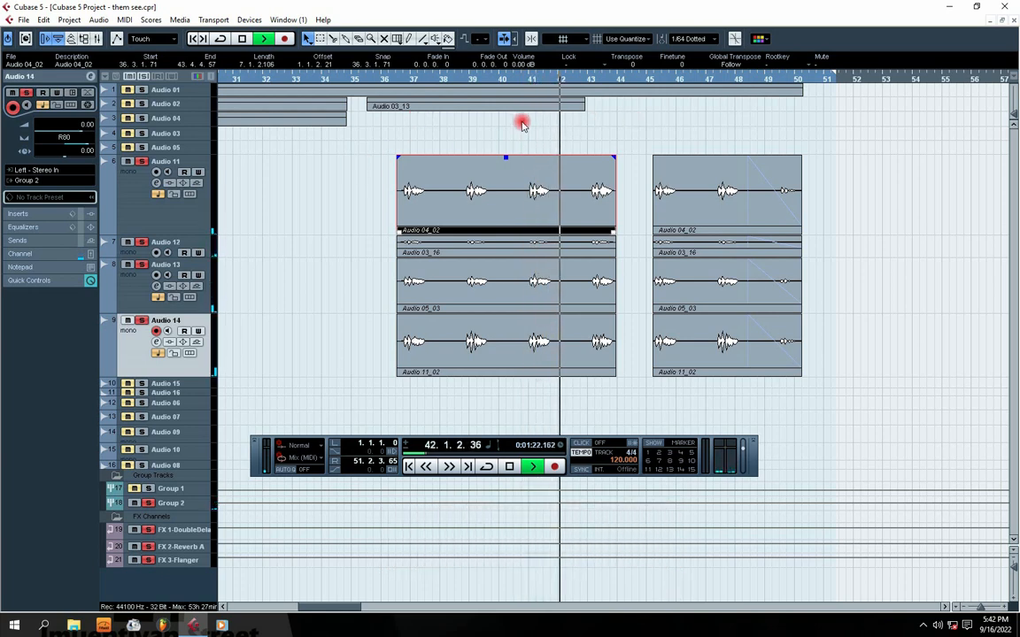
{"action": "key", "text": "space"}
Step: Reduce the Audio 11, Audio 13, Audio 14 and Audio 12 tracks to compact height, and deselect the Audio 11 clip
{"action": "left_click", "coordinate": [131, 219]}
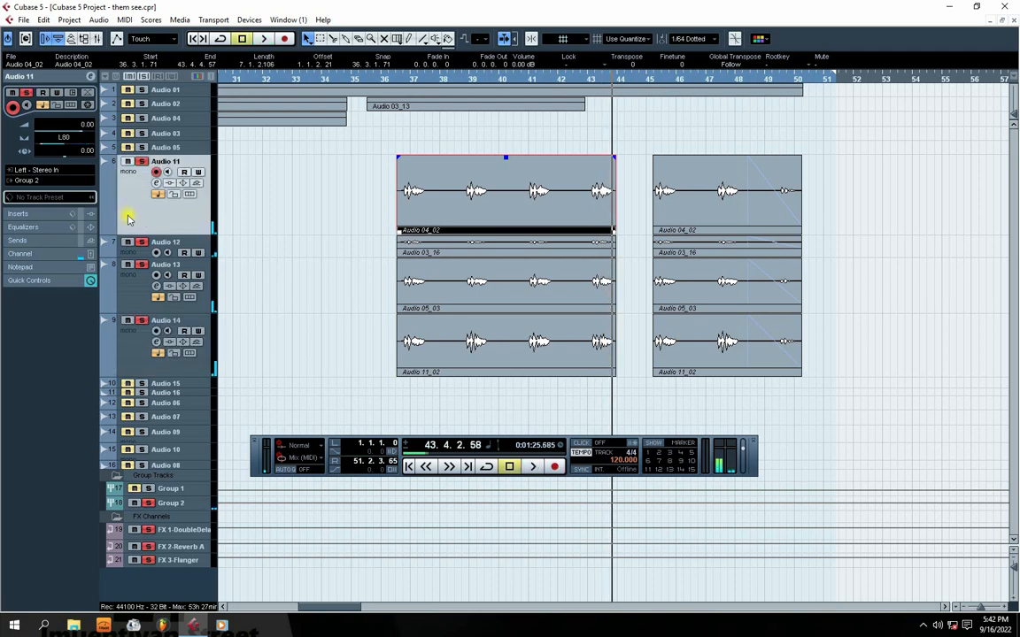
{"action": "left_click_drag", "start_coordinate": [141, 233], "coordinate": [152, 172]}
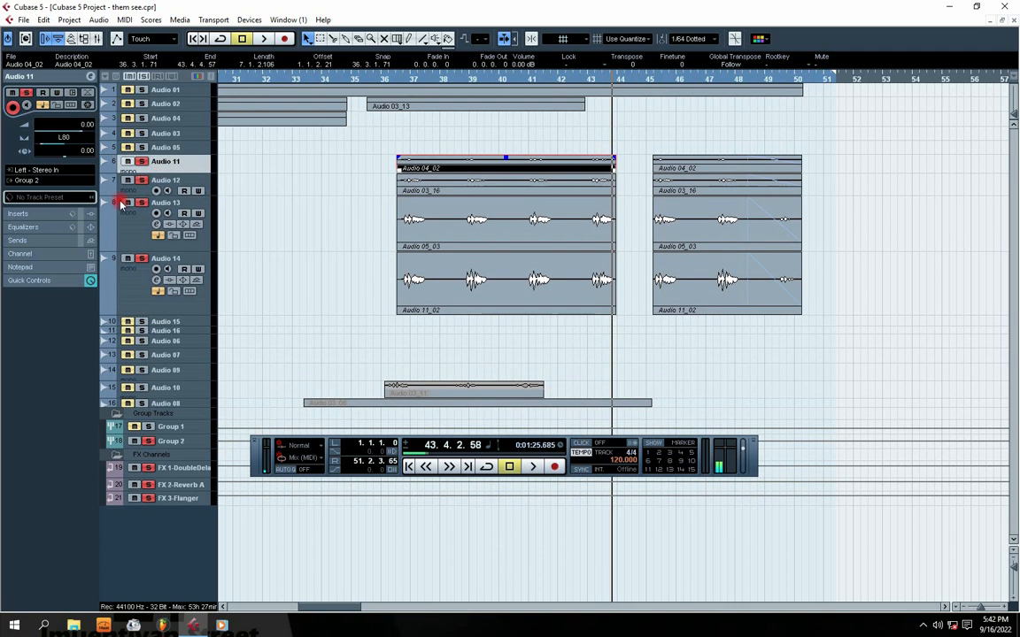
{"action": "left_click", "coordinate": [127, 191]}
{"action": "left_click", "coordinate": [125, 208]}
{"action": "left_click_drag", "start_coordinate": [127, 250], "coordinate": [128, 213]}
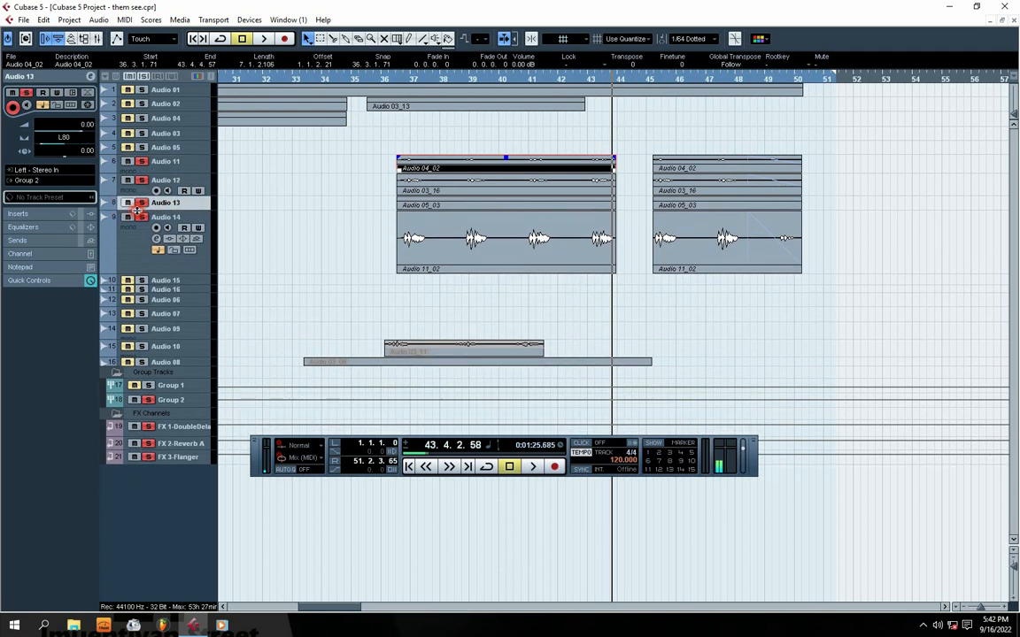
{"action": "left_click", "coordinate": [132, 269]}
{"action": "left_click_drag", "start_coordinate": [135, 270], "coordinate": [133, 224]}
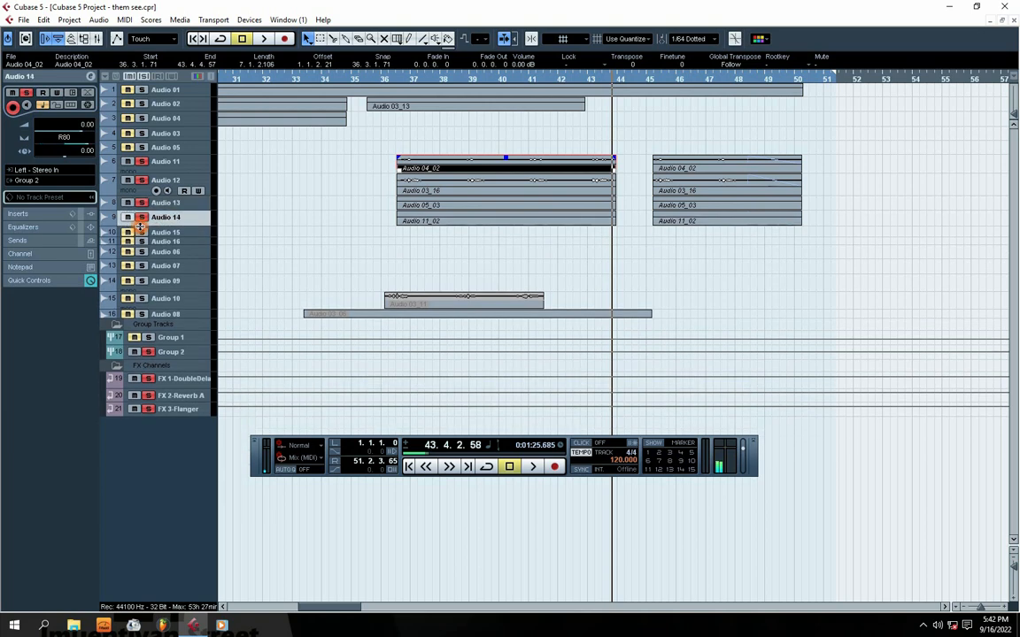
{"action": "left_click", "coordinate": [372, 227]}
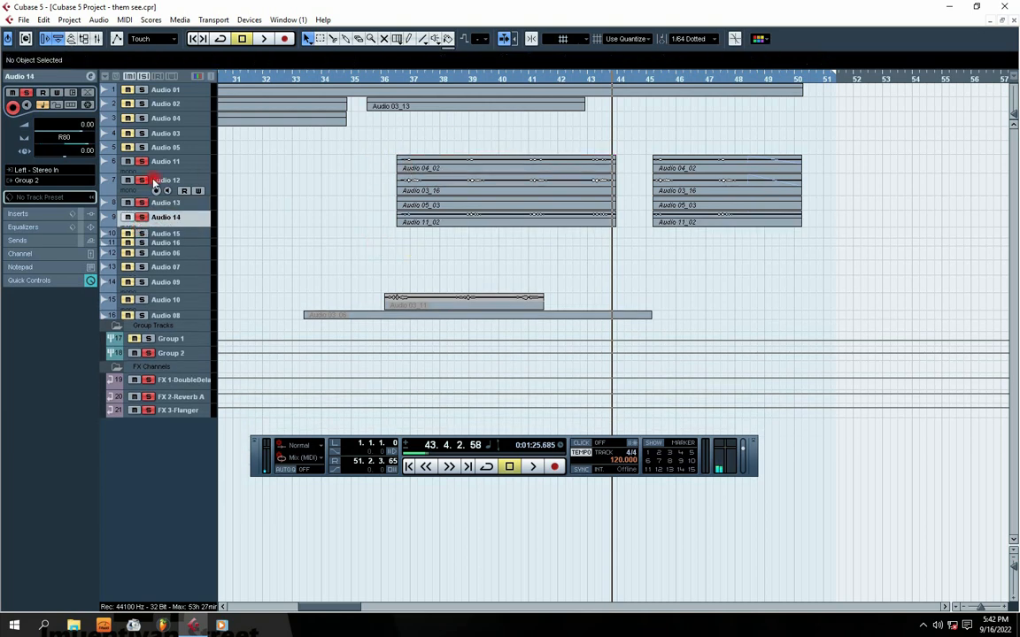
{"action": "left_click_drag", "start_coordinate": [168, 193], "coordinate": [168, 183]}
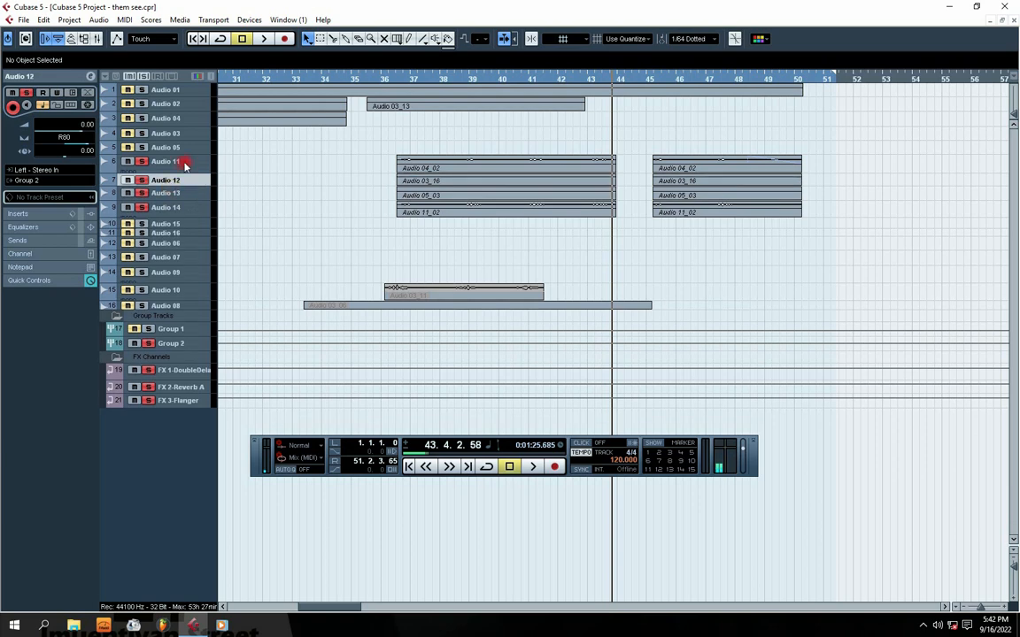
Step: Slightly enlarge Audio 15, and briefly play the four soloed vocal tracks from the start of their first clips
{"action": "left_click", "coordinate": [163, 162]}
{"action": "left_click", "coordinate": [401, 80]}
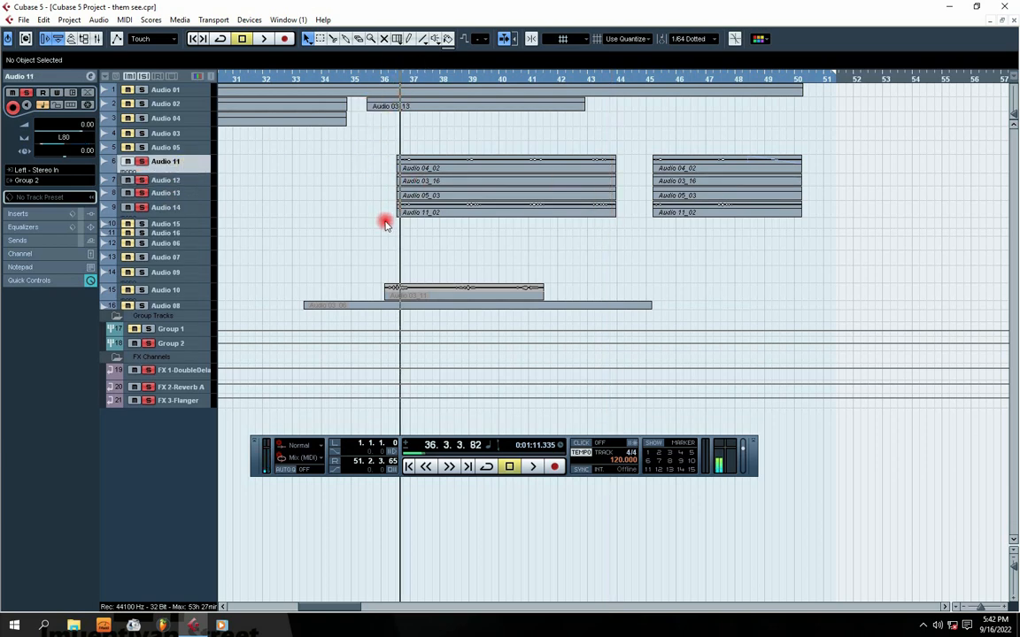
{"action": "left_click", "coordinate": [157, 224]}
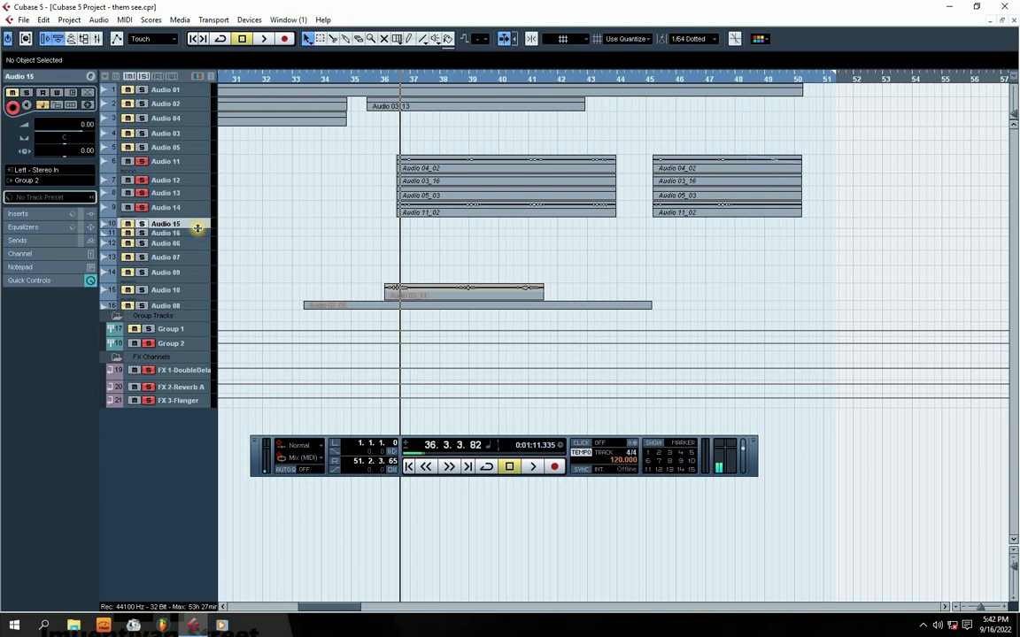
{"action": "left_click_drag", "start_coordinate": [197, 228], "coordinate": [197, 235]}
{"action": "key", "text": "space"}
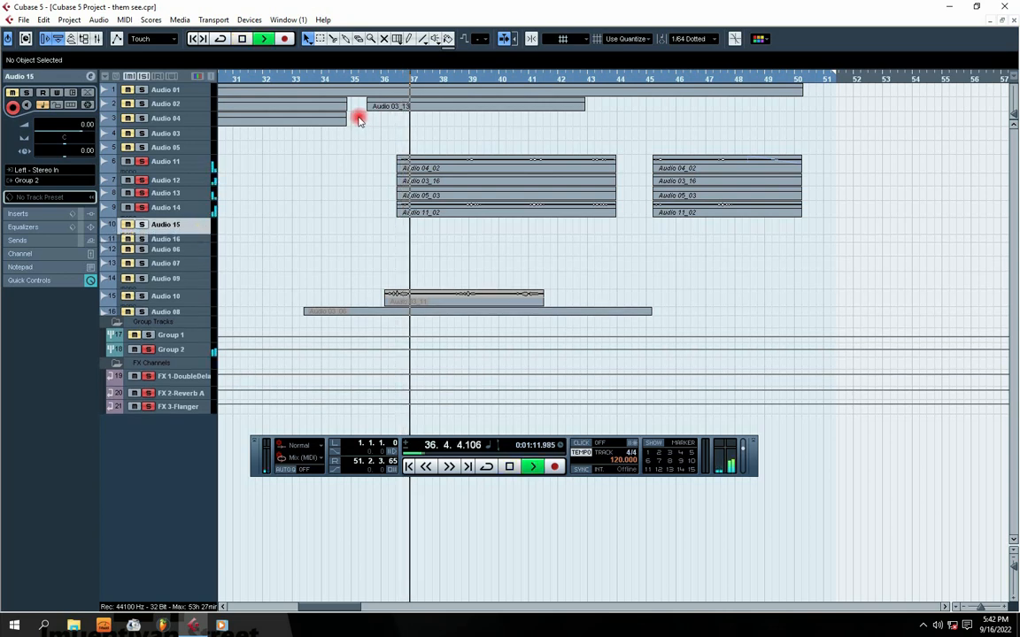
{"action": "key", "text": "space"}
Step: Reduce the height of Audio 11 and check the group channels in its output routing
{"action": "left_click", "coordinate": [171, 169]}
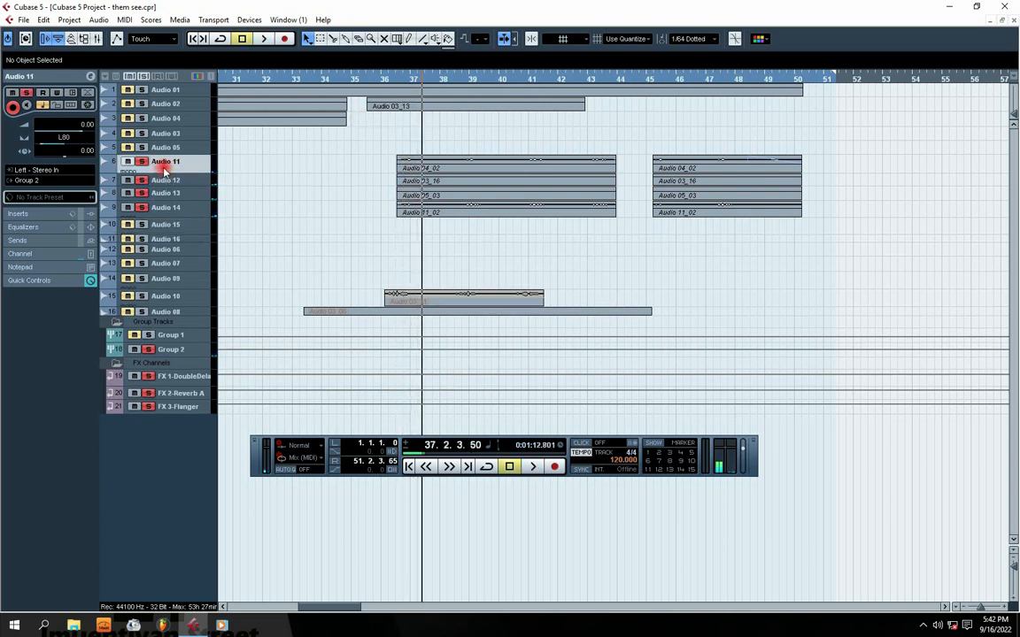
{"action": "left_click_drag", "start_coordinate": [177, 171], "coordinate": [177, 162]}
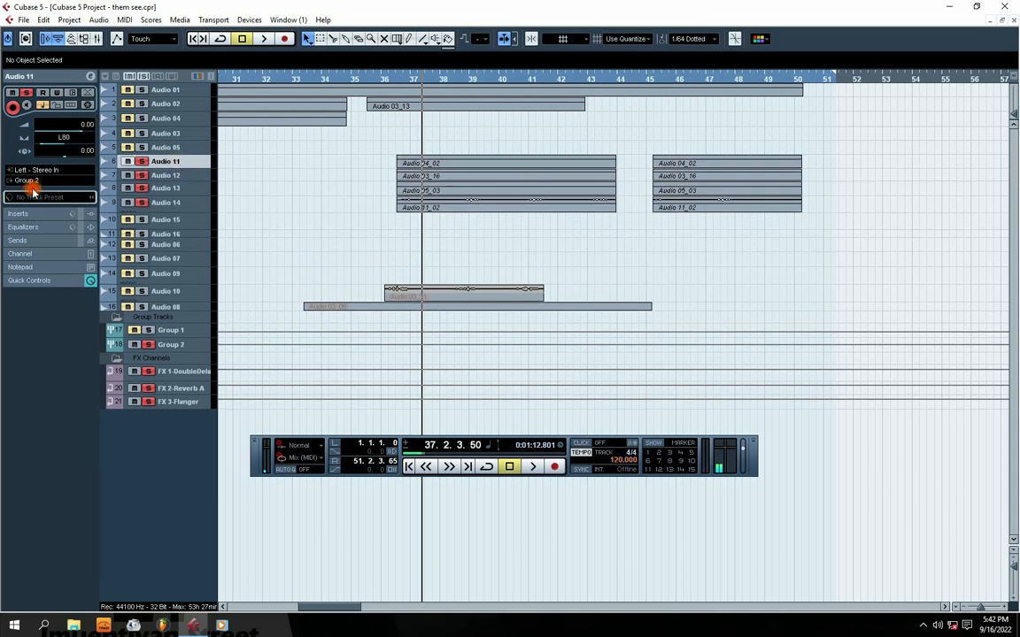
{"action": "left_click", "coordinate": [53, 180]}
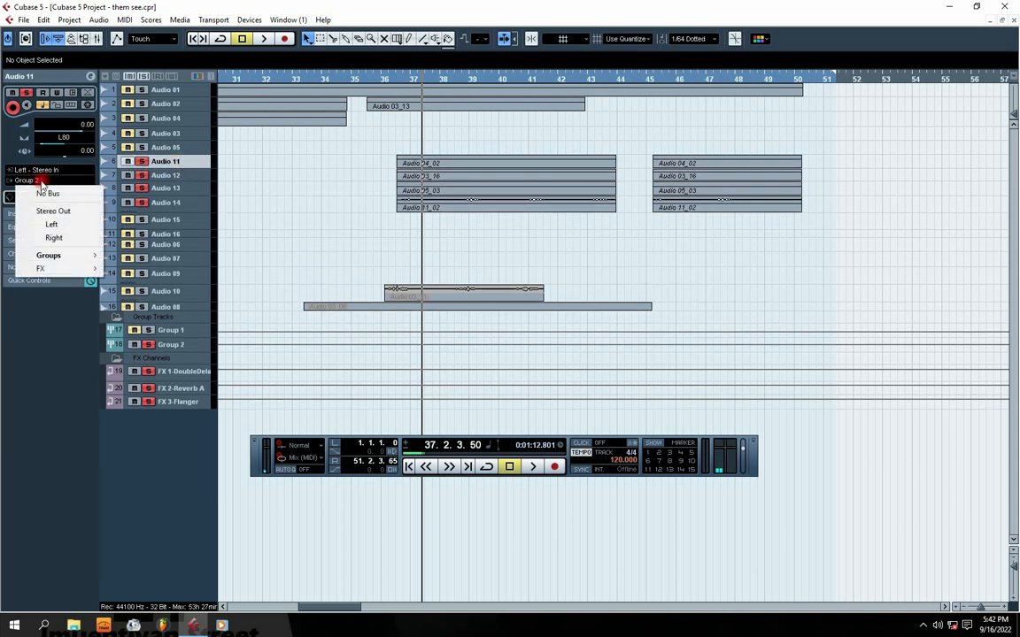
{"action": "left_click", "coordinate": [40, 181]}
{"action": "left_click", "coordinate": [52, 181]}
{"action": "mouse_move", "coordinate": [61, 257]}
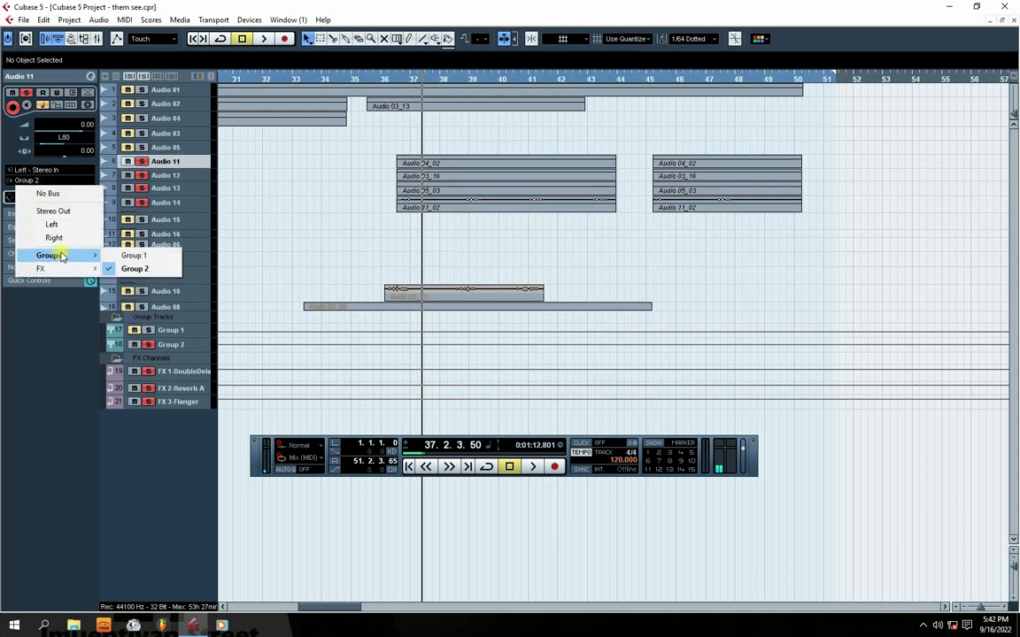
{"action": "left_click", "coordinate": [134, 255]}
Step: Select Group 2 as the output routing of Audio 12 and Audio 13
{"action": "left_click", "coordinate": [159, 175]}
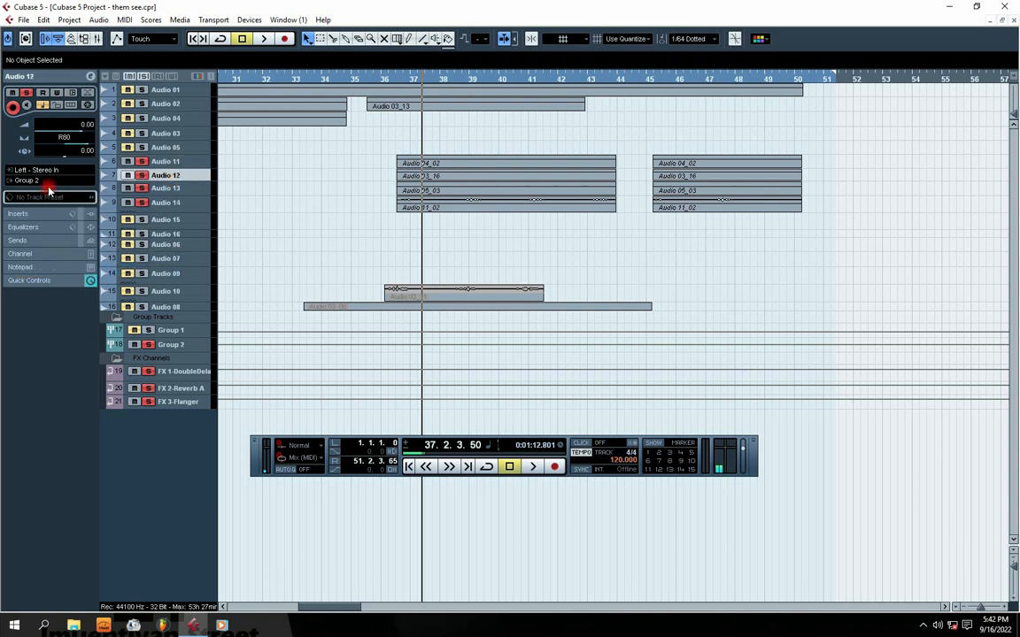
{"action": "left_click", "coordinate": [48, 188]}
{"action": "mouse_move", "coordinate": [55, 252]}
{"action": "left_click", "coordinate": [133, 268]}
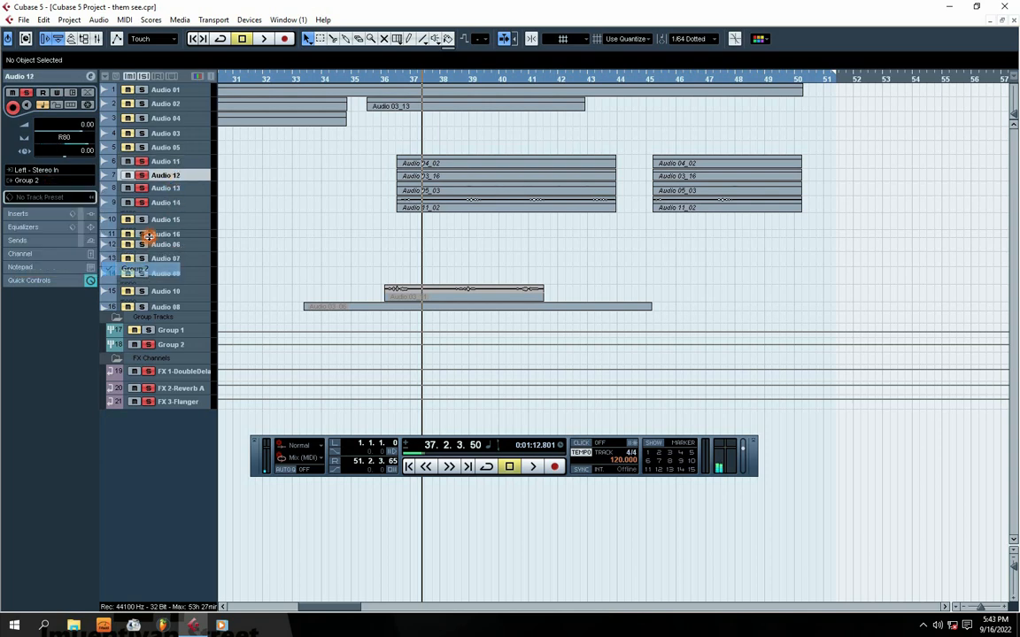
{"action": "left_click", "coordinate": [149, 187]}
{"action": "left_click", "coordinate": [46, 182]}
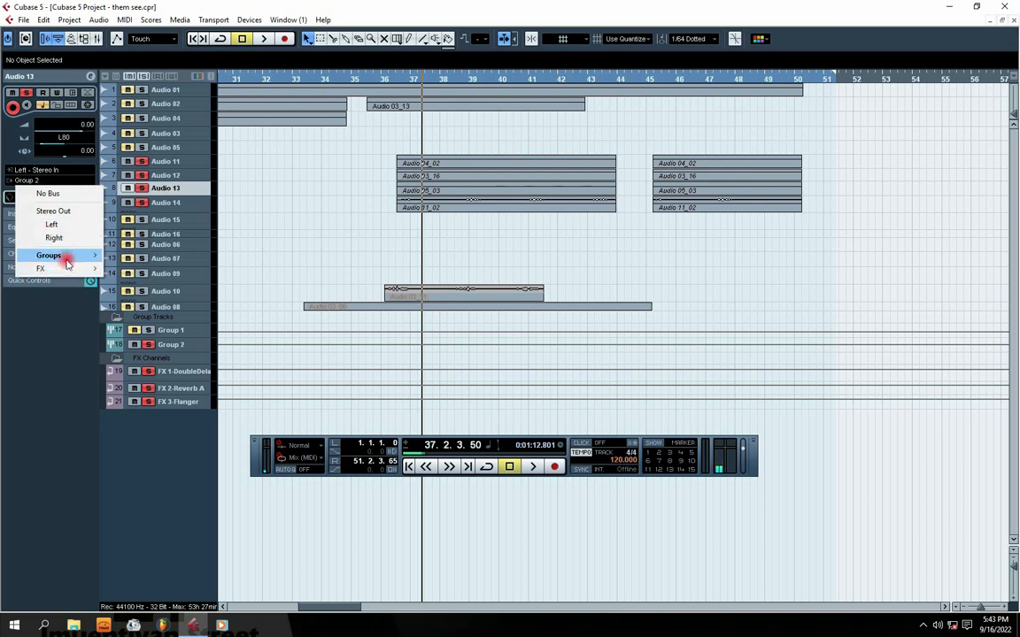
{"action": "mouse_move", "coordinate": [67, 256]}
{"action": "left_click", "coordinate": [133, 268]}
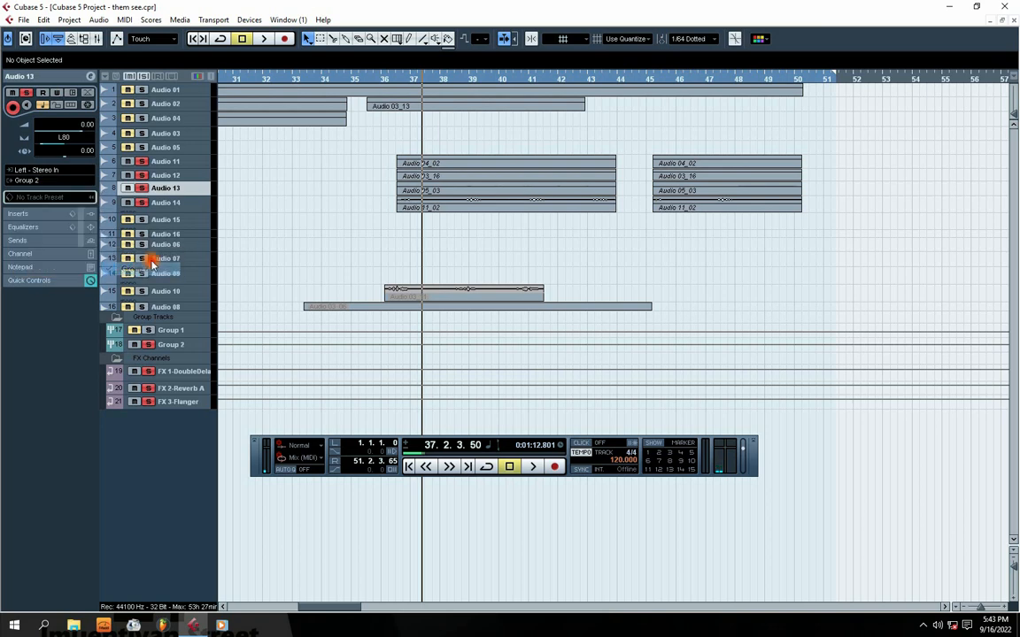
Step: Show the Group 2 channel, and select Group 2 as the output routing of Audio 14
{"action": "left_click", "coordinate": [173, 347]}
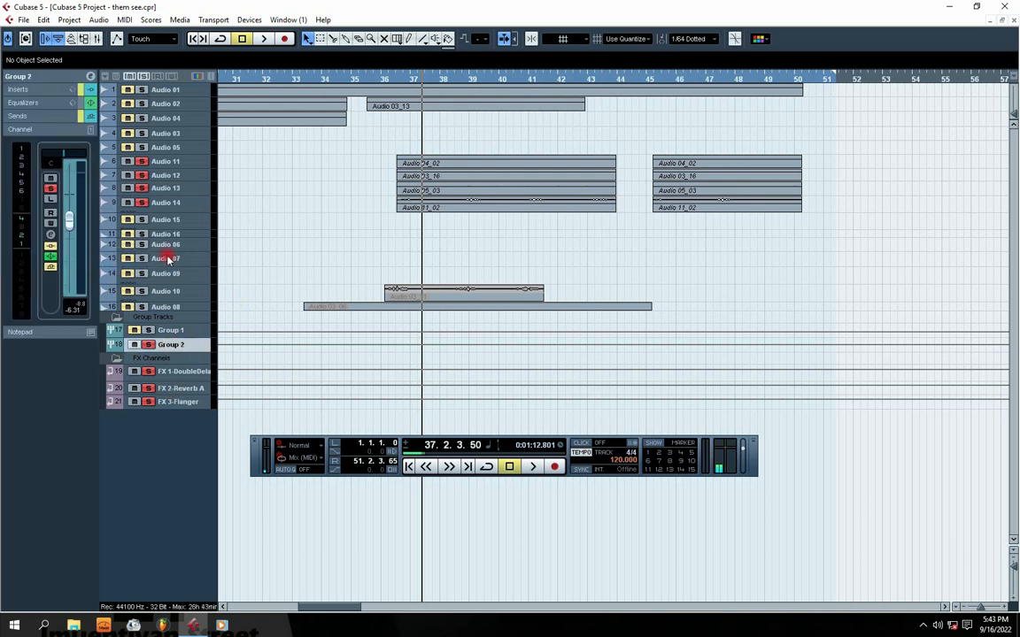
{"action": "left_click", "coordinate": [173, 204]}
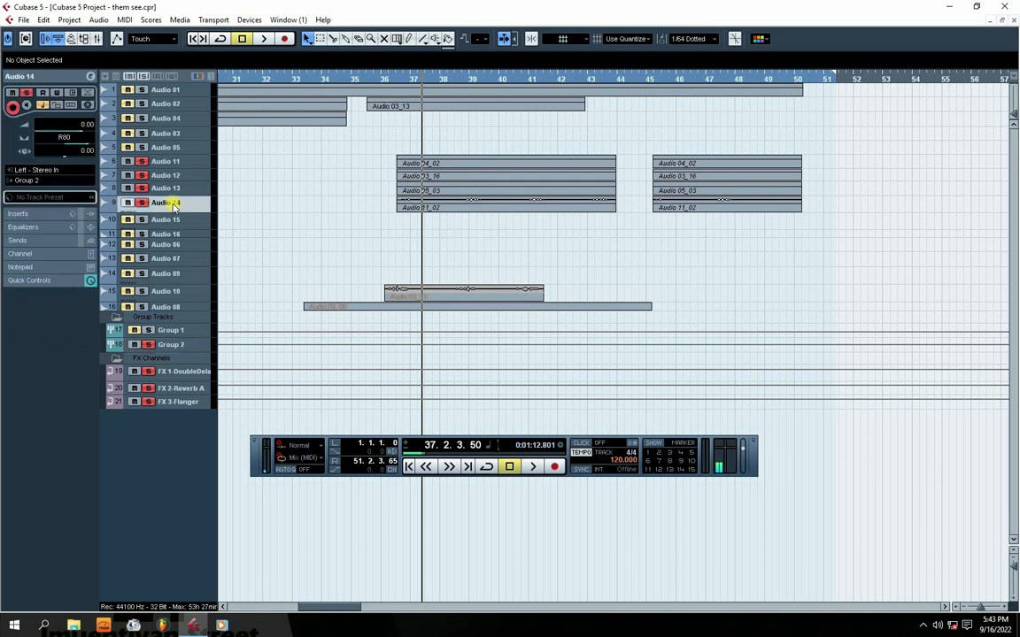
{"action": "left_click", "coordinate": [51, 180]}
{"action": "mouse_move", "coordinate": [51, 256]}
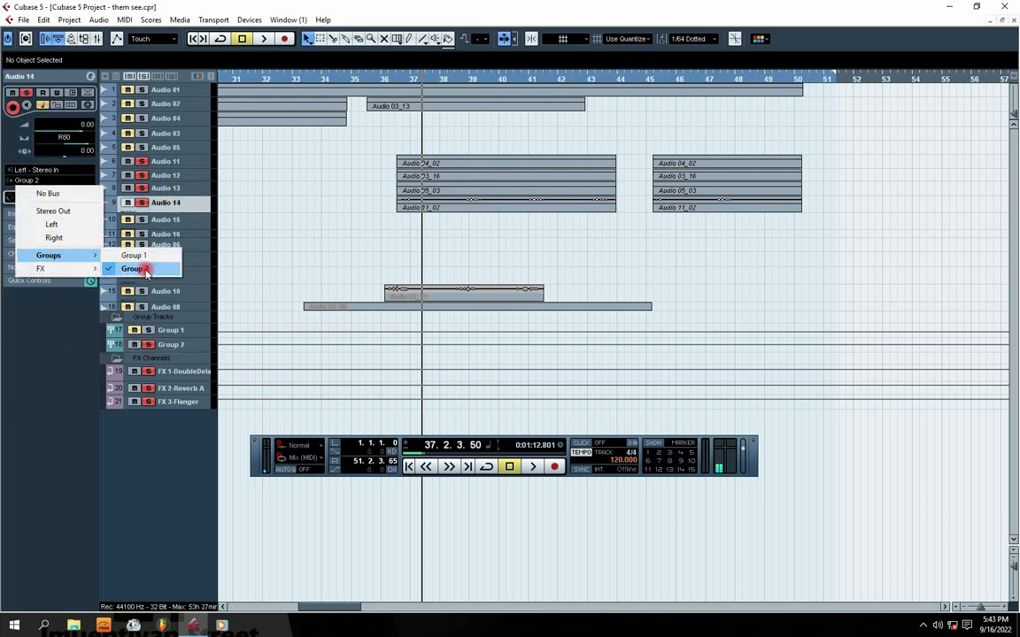
{"action": "left_click", "coordinate": [141, 268]}
Step: Enlarge the Group 2 track, solo Audio 15 as well, and play the grouped vocals before stopping playback
{"action": "left_click", "coordinate": [171, 346]}
{"action": "left_click_drag", "start_coordinate": [170, 350], "coordinate": [171, 406]}
{"action": "key", "text": "space"}
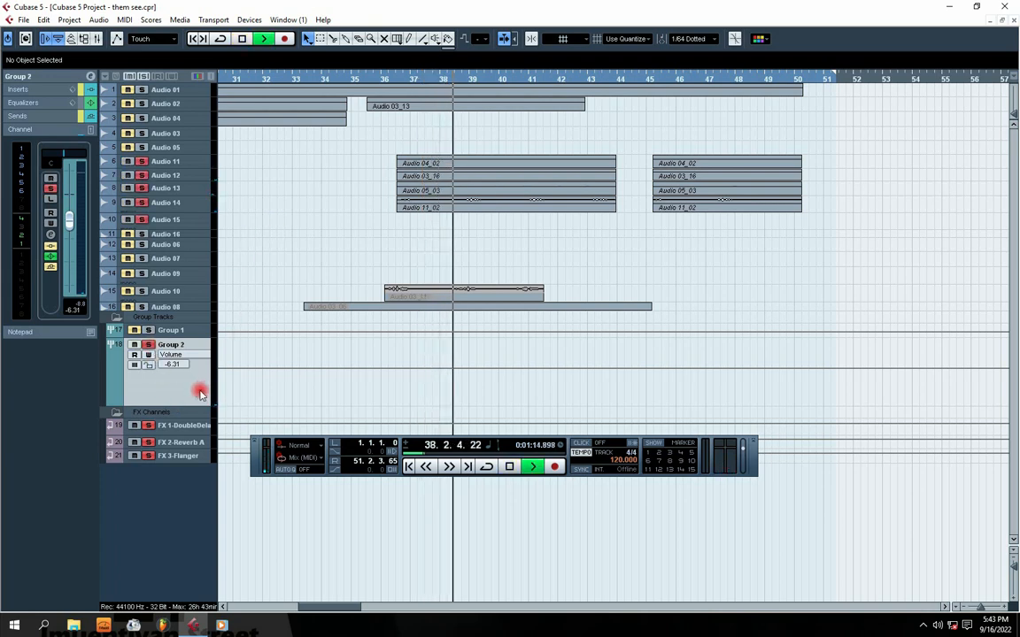
{"action": "key", "text": "space"}
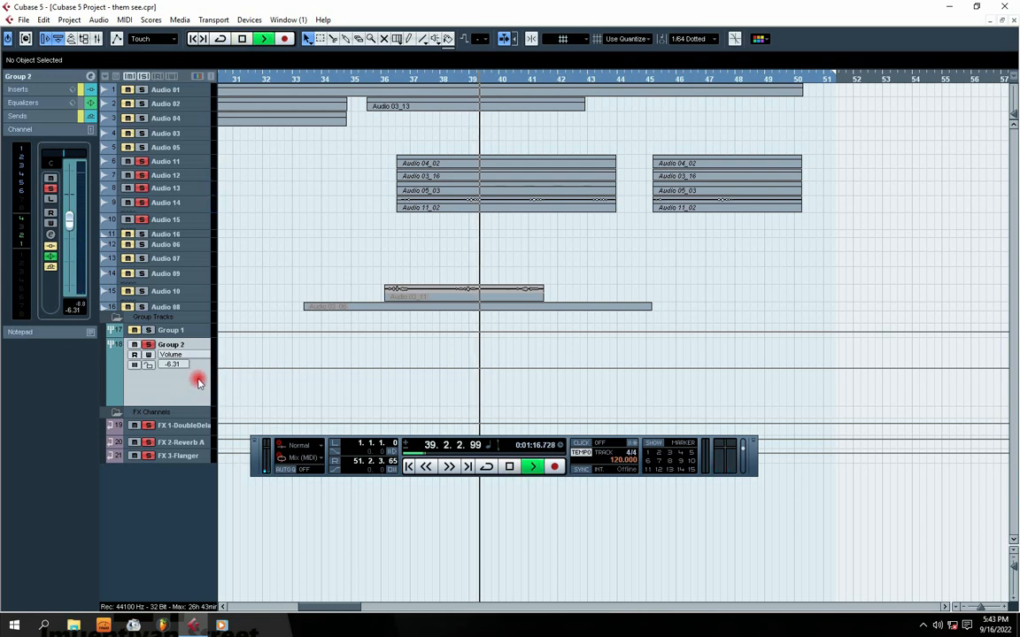
{"action": "key", "text": "space"}
{"action": "key", "text": "space"}
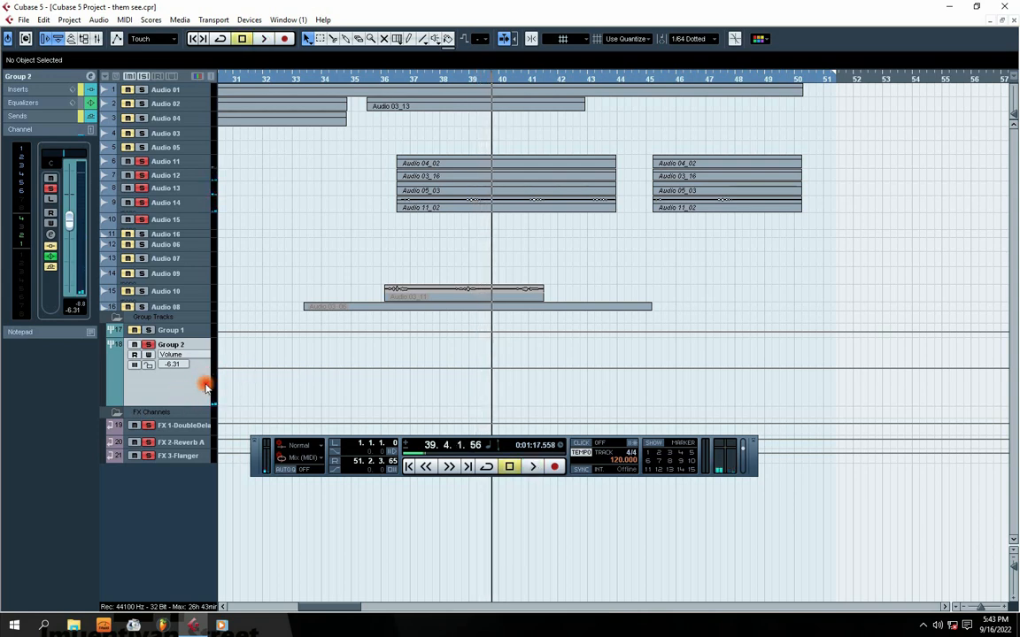
Step: Return the playhead to the start of the first clips, and open Group 2's channel settings window beside the track list
{"action": "left_click", "coordinate": [399, 80]}
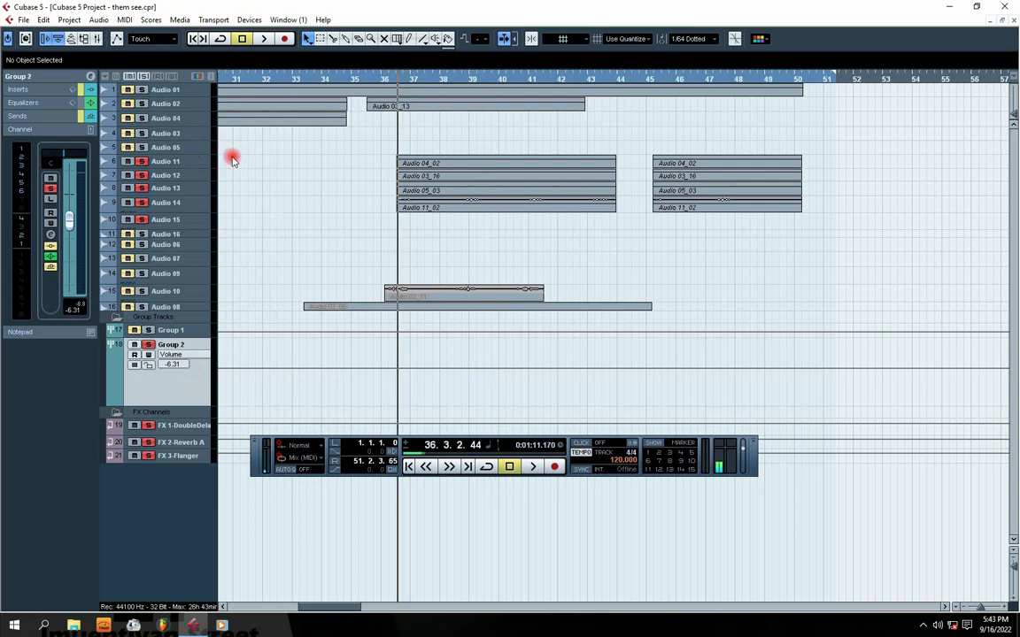
{"action": "left_click", "coordinate": [88, 78]}
{"action": "left_click_drag", "start_coordinate": [471, 131], "coordinate": [587, 140]}
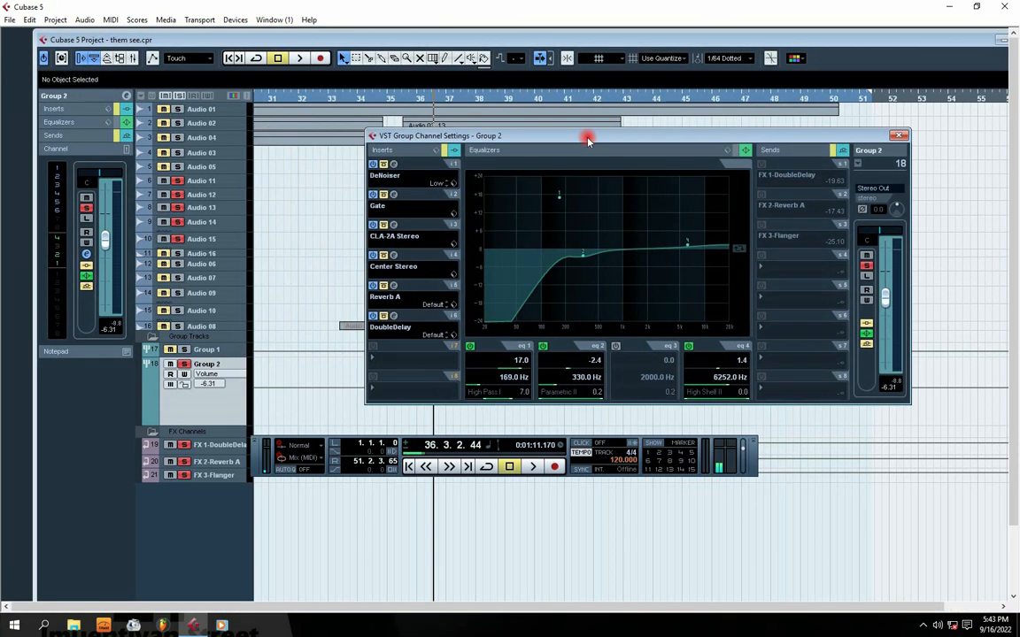
Step: Bypass and re-enable Group 2's equalizers, turn off the bypass of its sends, and reposition the channel settings window
{"action": "left_click", "coordinate": [778, 180]}
{"action": "left_click", "coordinate": [767, 159]}
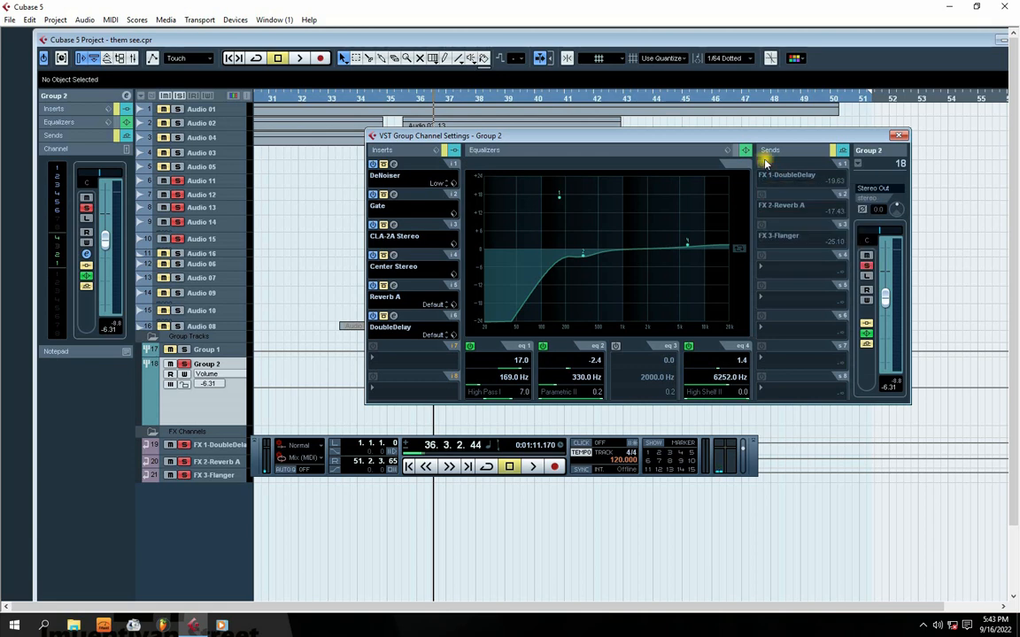
{"action": "left_click", "coordinate": [747, 152]}
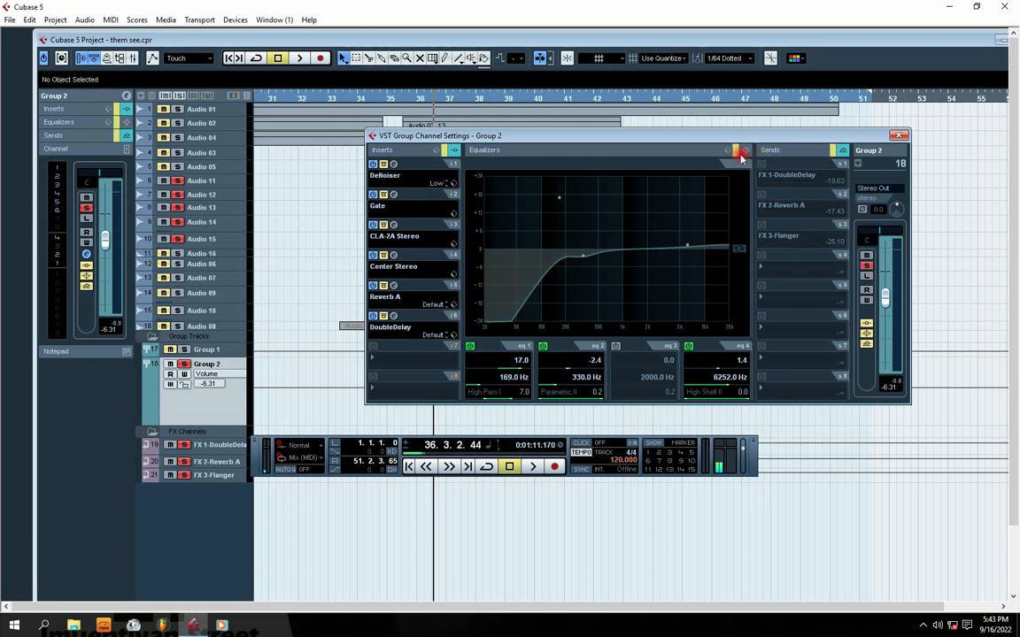
{"action": "left_click", "coordinate": [739, 153]}
{"action": "left_click", "coordinate": [833, 151]}
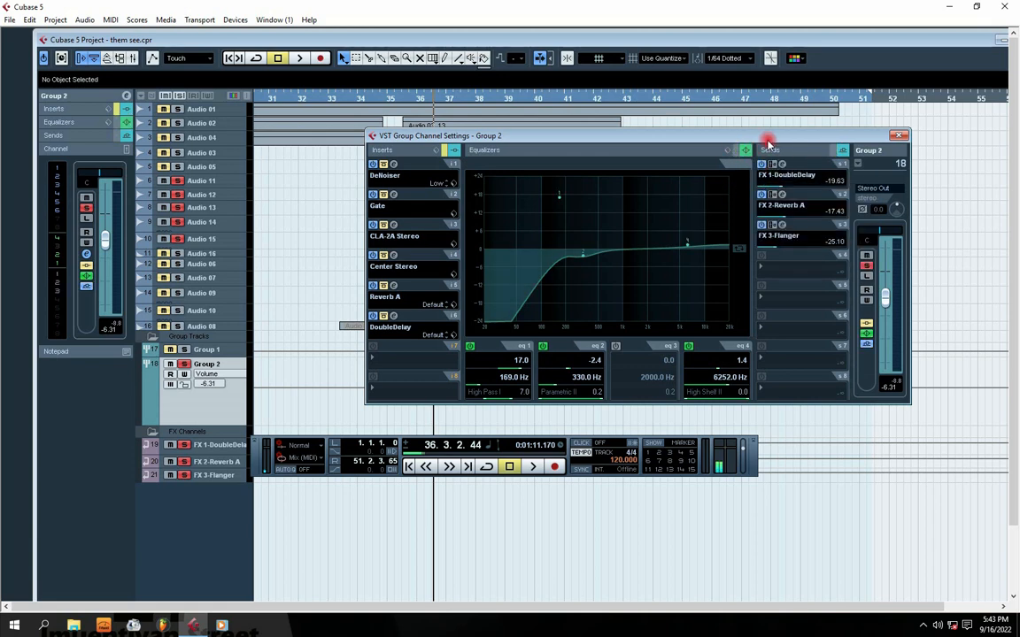
{"action": "left_click_drag", "start_coordinate": [768, 141], "coordinate": [743, 154]}
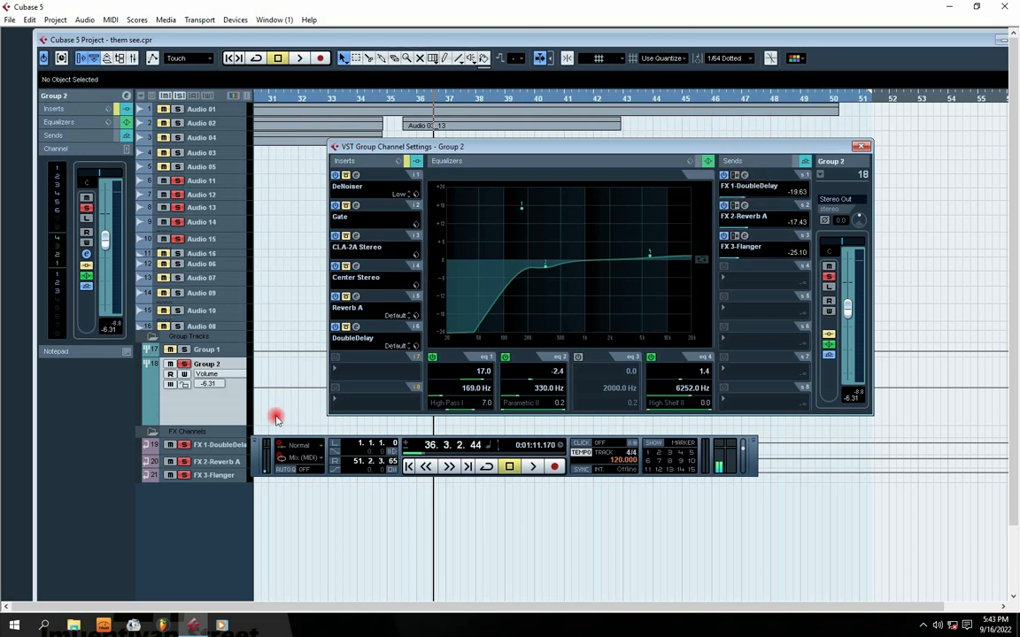
Step: Show the FX 1-DoubleDelay channel, move the transport panel away from the track list, and select the FX 3-Flanger track
{"action": "left_click", "coordinate": [205, 445]}
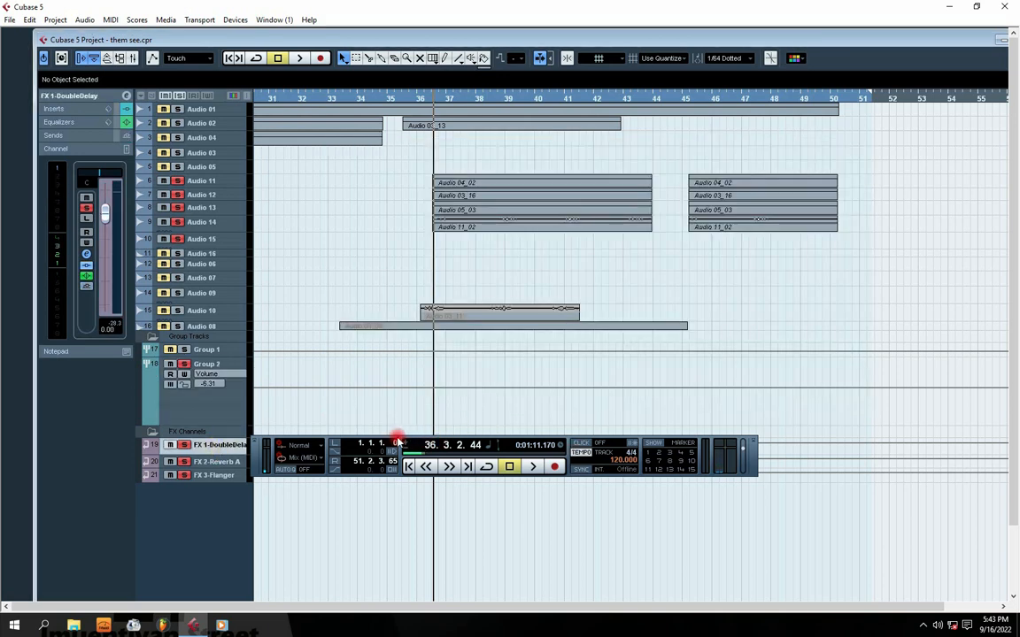
{"action": "left_click_drag", "start_coordinate": [397, 441], "coordinate": [421, 440]}
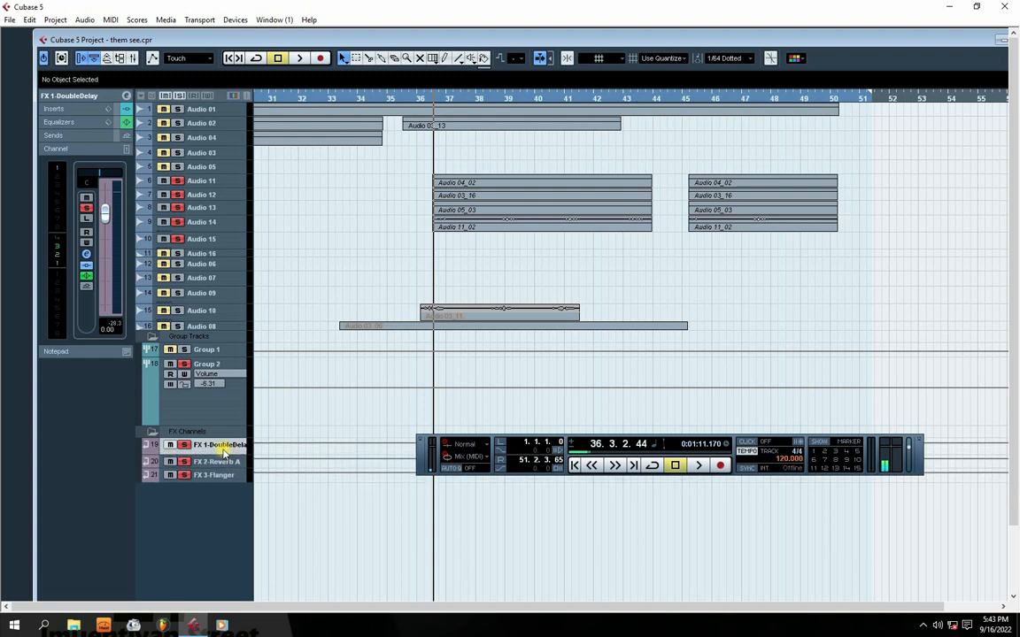
{"action": "right_click", "coordinate": [188, 524]}
{"action": "left_click", "coordinate": [220, 476]}
Step: Start adding an FX channel track, look through the effect choices, and try Mono before returning its configuration to Stereo
{"action": "right_click", "coordinate": [183, 534]}
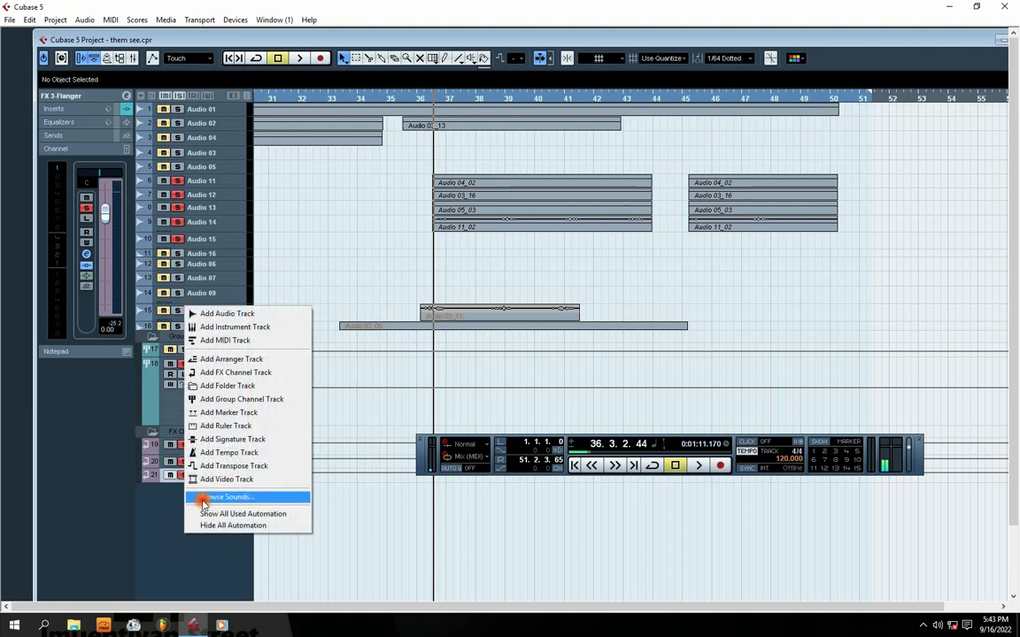
{"action": "left_click", "coordinate": [231, 375]}
{"action": "left_click", "coordinate": [506, 324]}
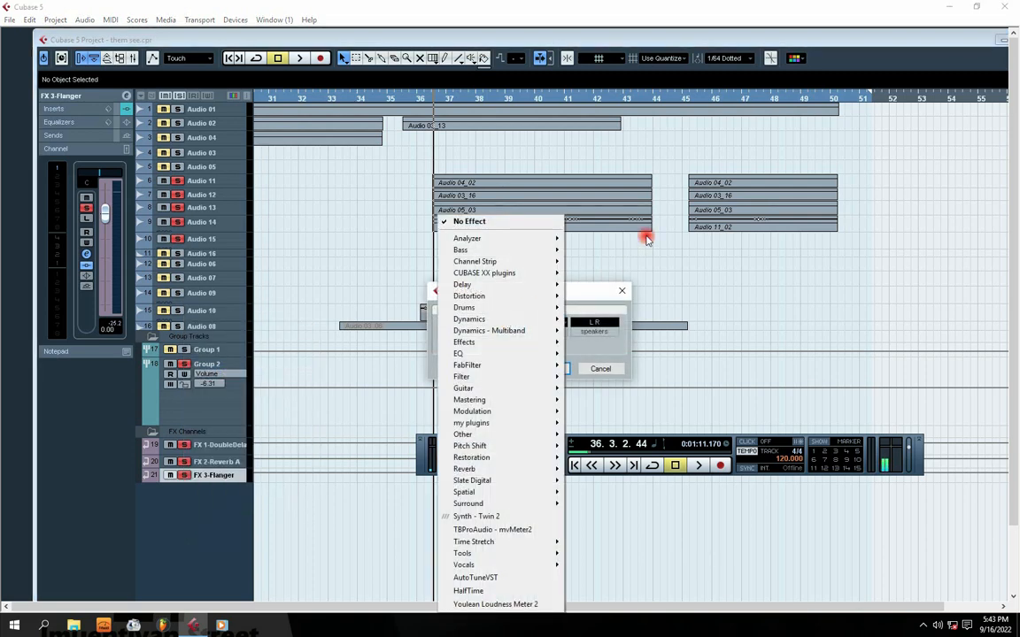
{"action": "left_click", "coordinate": [585, 292]}
{"action": "left_click", "coordinate": [555, 324]}
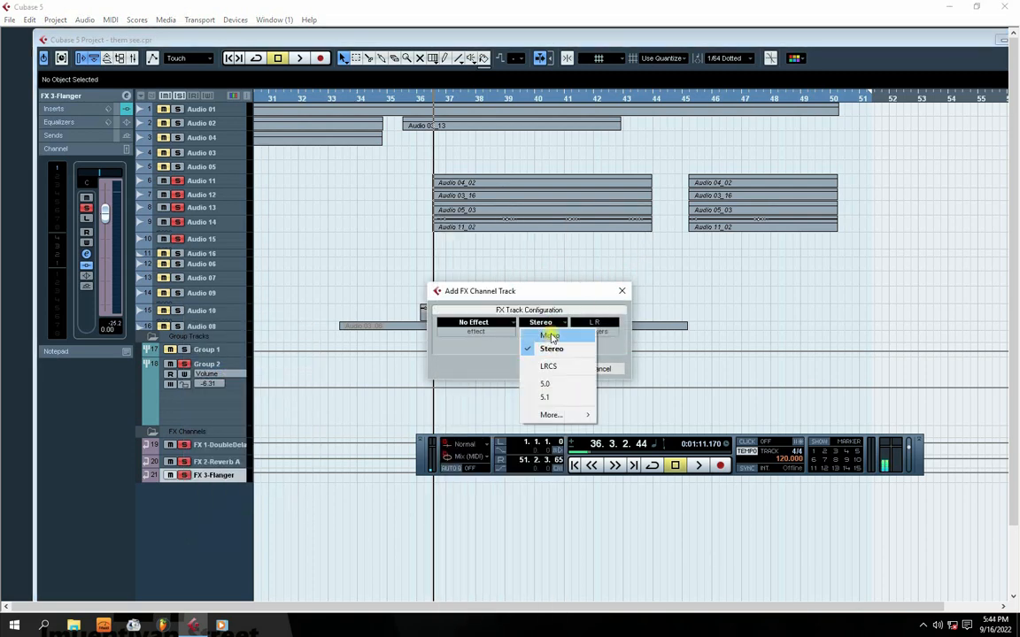
{"action": "left_click", "coordinate": [549, 336]}
{"action": "left_click", "coordinate": [553, 323]}
{"action": "left_click", "coordinate": [551, 348]}
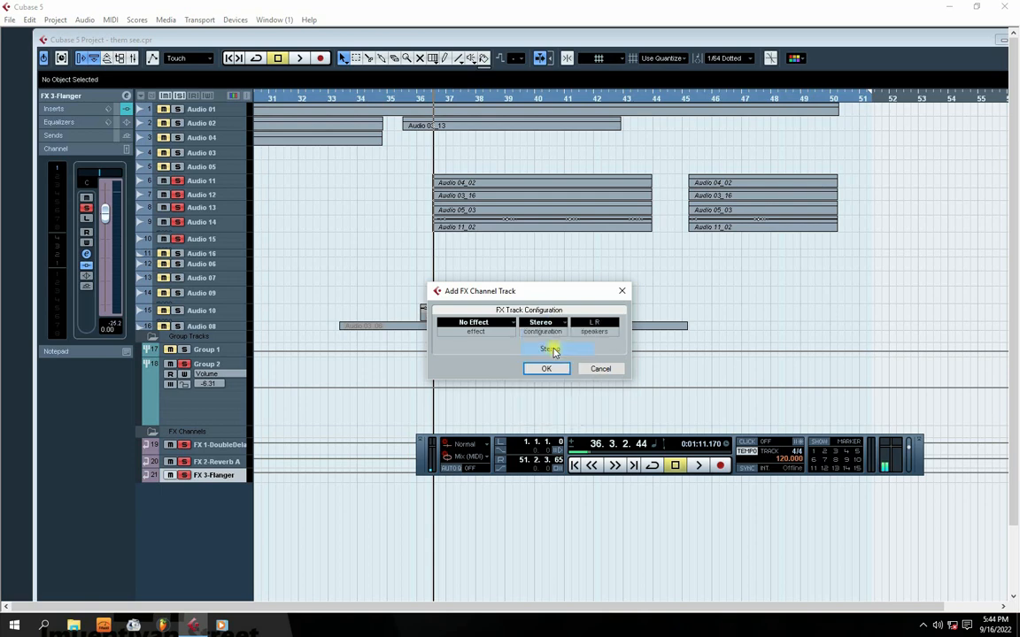
Step: Choose DoubleDelay from the CUBASE XX delay plugins as the effect and create the stereo FX channel track
{"action": "left_click", "coordinate": [492, 322]}
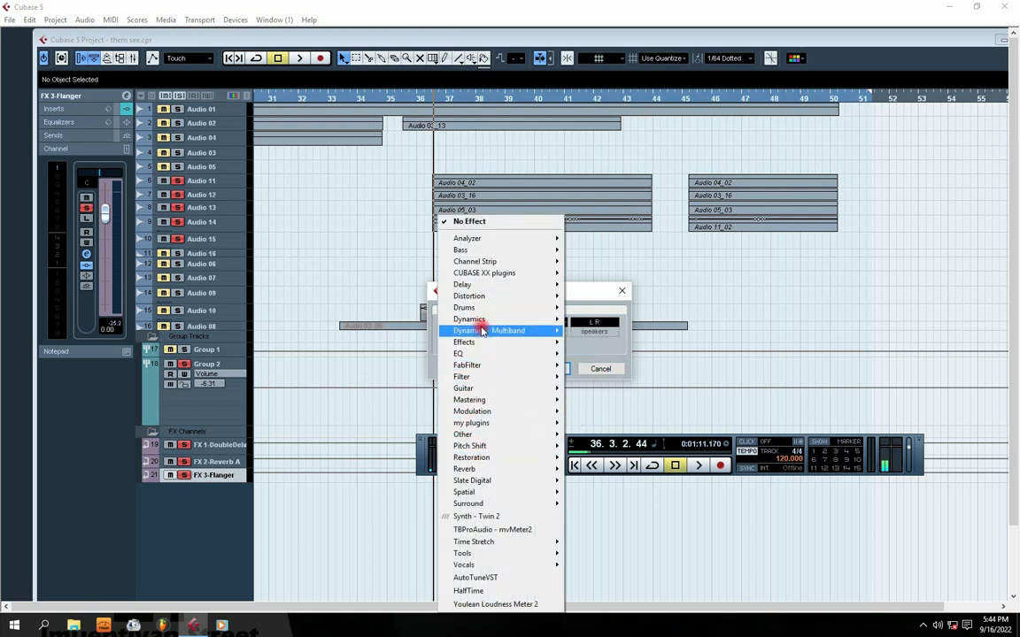
{"action": "mouse_move", "coordinate": [484, 272]}
{"action": "mouse_move", "coordinate": [624, 274]}
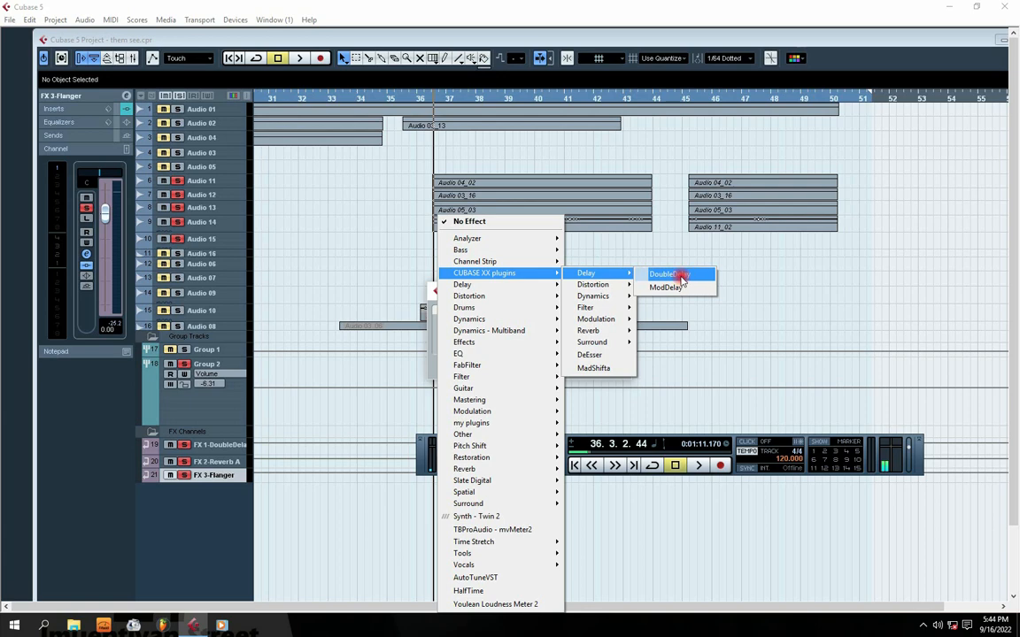
{"action": "left_click", "coordinate": [680, 276]}
{"action": "left_click", "coordinate": [540, 367]}
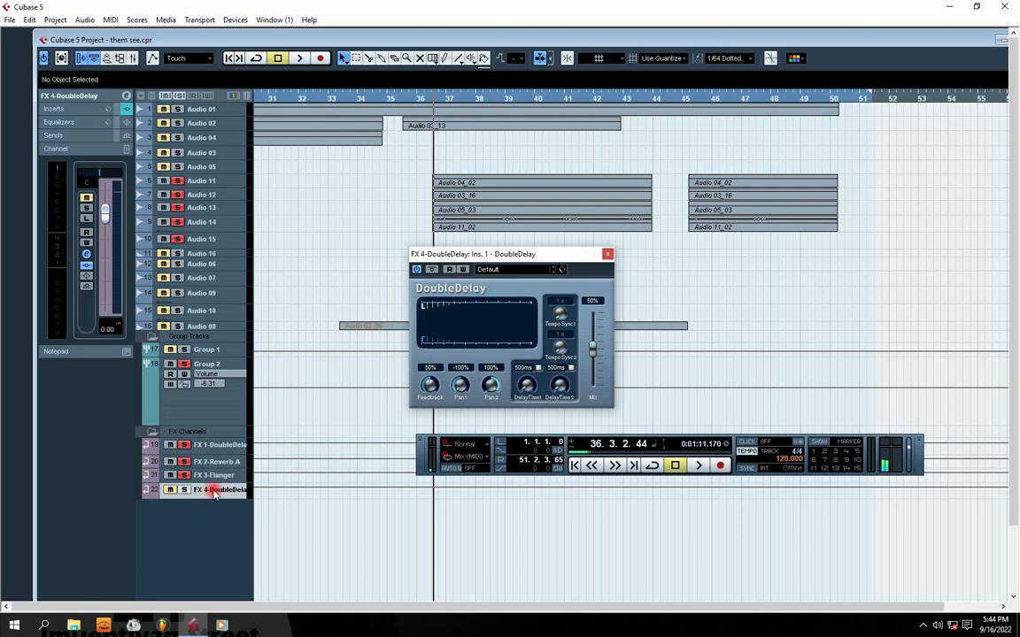
Step: Close the DoubleDelay plug-in window and delete the newly added FX channel track
{"action": "left_click", "coordinate": [608, 255]}
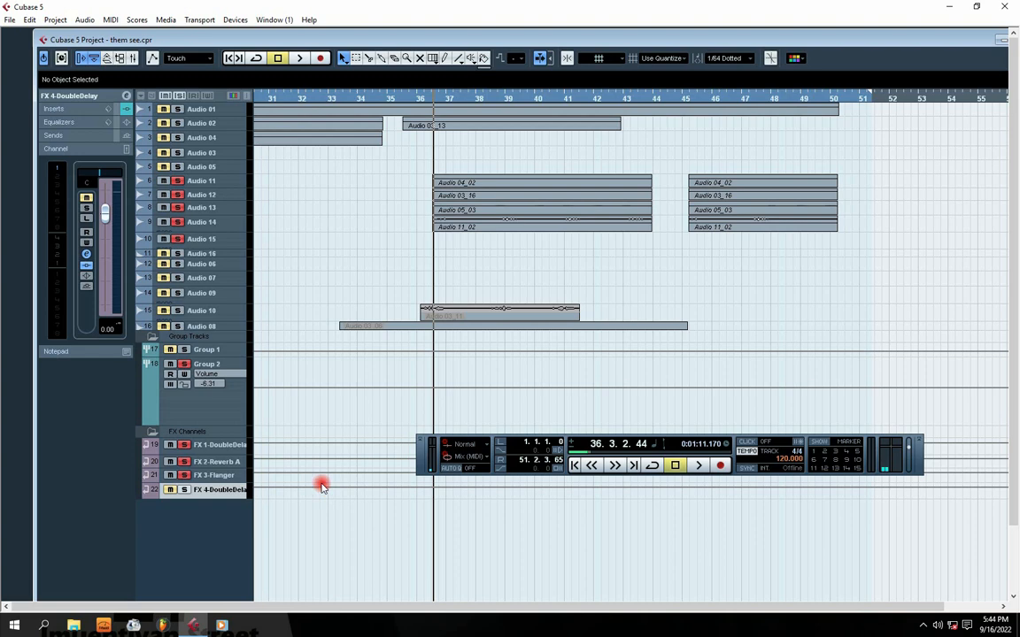
{"action": "key", "text": "Delete"}
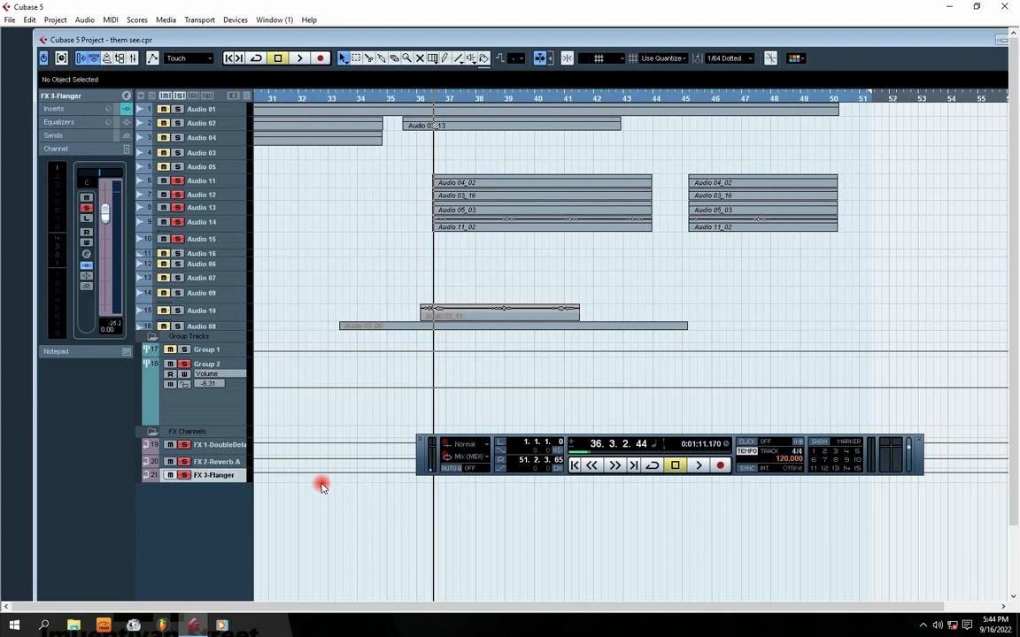
Step: Enlarge the FX 1-DoubleDelay track, and open the channel settings window of Group 2
{"action": "left_click", "coordinate": [219, 447]}
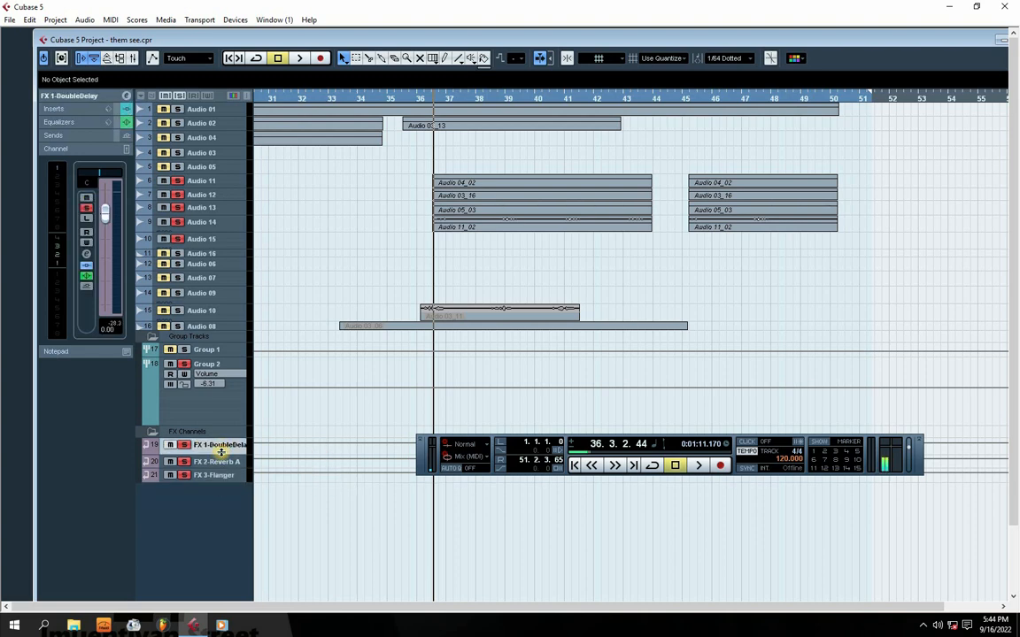
{"action": "left_click_drag", "start_coordinate": [221, 451], "coordinate": [221, 467]}
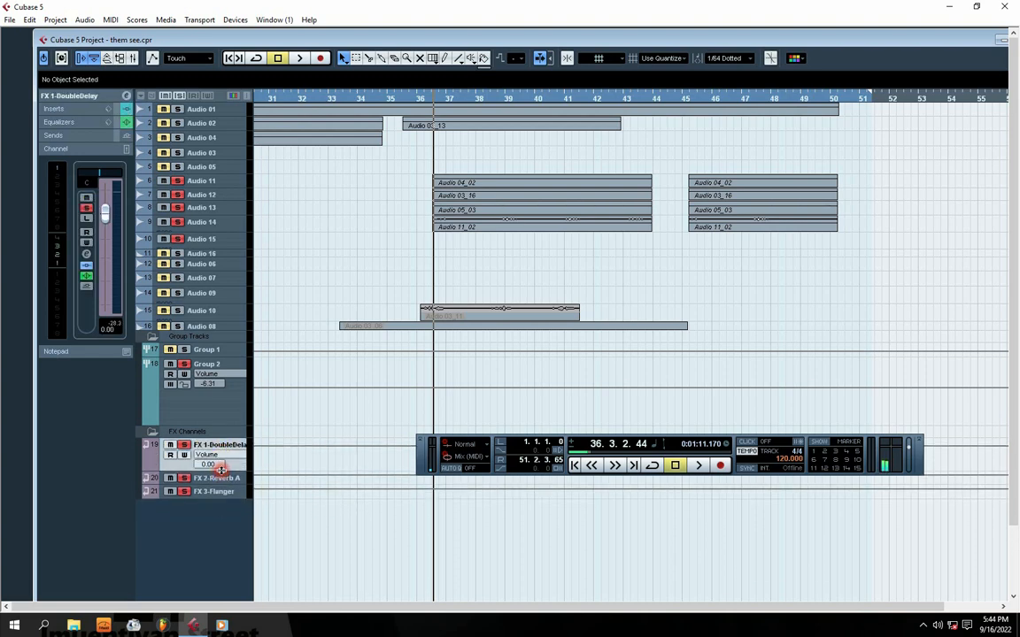
{"action": "left_click", "coordinate": [227, 407]}
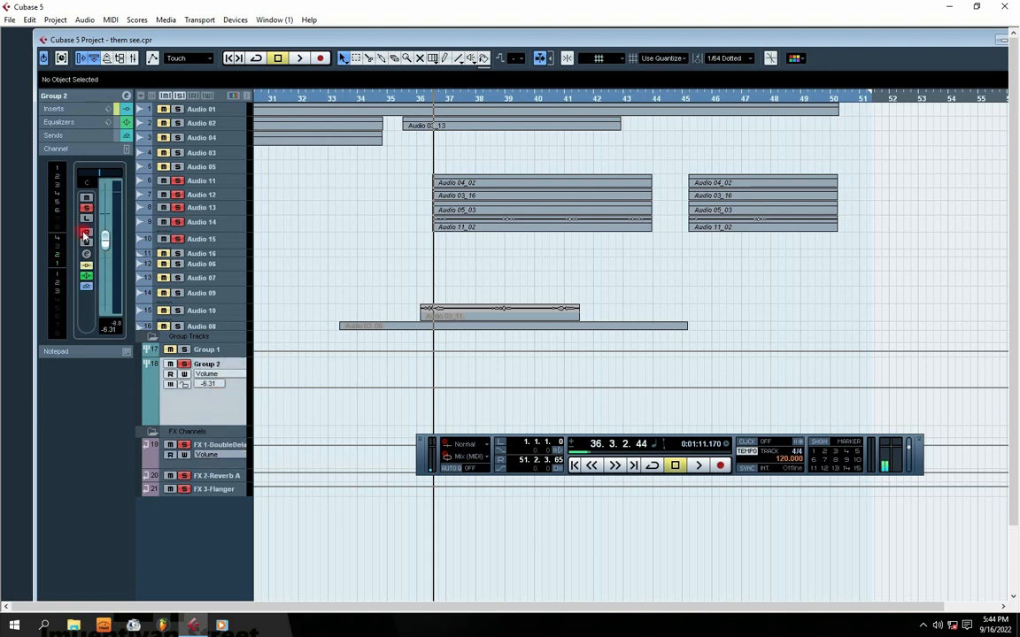
{"action": "left_click", "coordinate": [127, 97]}
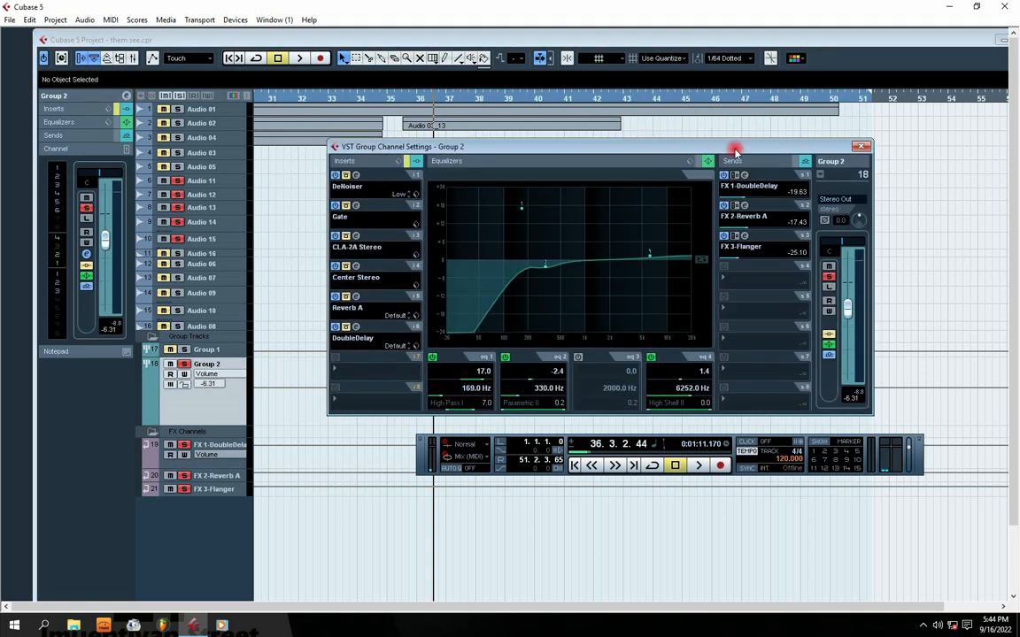
Step: Turn off Group 2's sends to FX 2-Reverb A and FX 3-Flanger, and check the FX 1-DoubleDelay plug-in before closing it
{"action": "left_click", "coordinate": [670, 212]}
{"action": "left_click", "coordinate": [670, 242]}
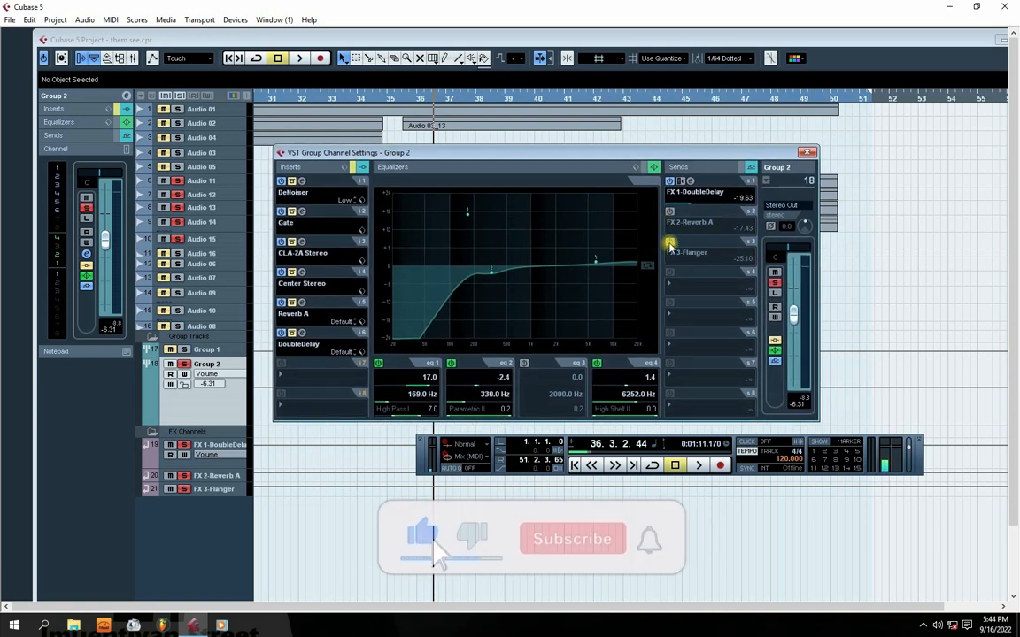
{"action": "left_click", "coordinate": [688, 181]}
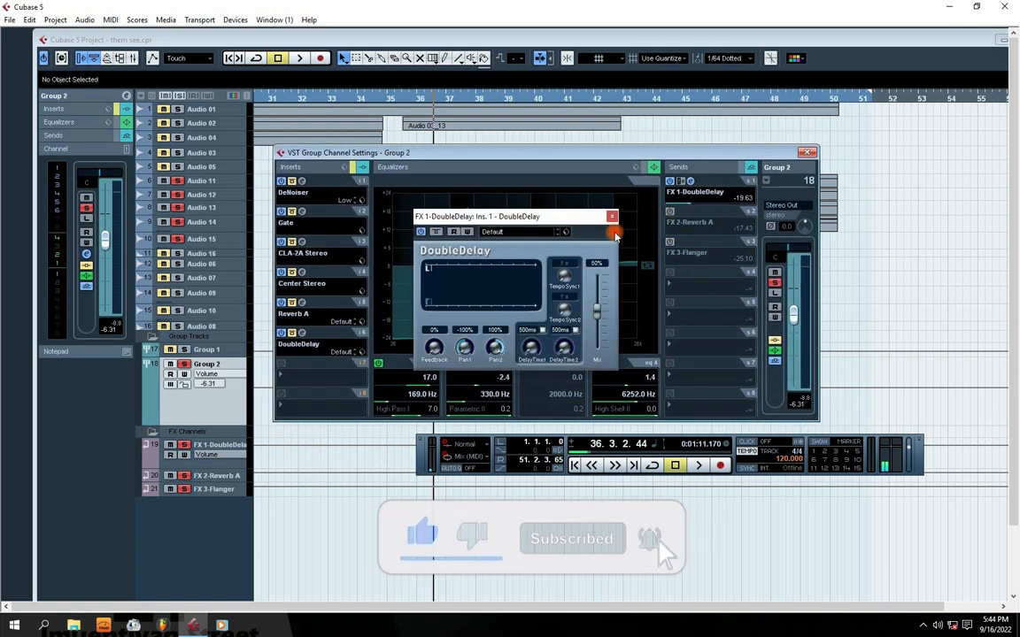
{"action": "left_click", "coordinate": [610, 216]}
Step: Set Group 2's FX 1-DoubleDelay send level to about -19.17, and play the grouped vocals with the delay before stopping playback
{"action": "mouse_move", "coordinate": [690, 202]}
{"action": "left_mouse_down"}
{"action": "mouse_move", "coordinate": [626, 213]}
{"action": "mouse_move", "coordinate": [689, 207]}
{"action": "left_mouse_up"}
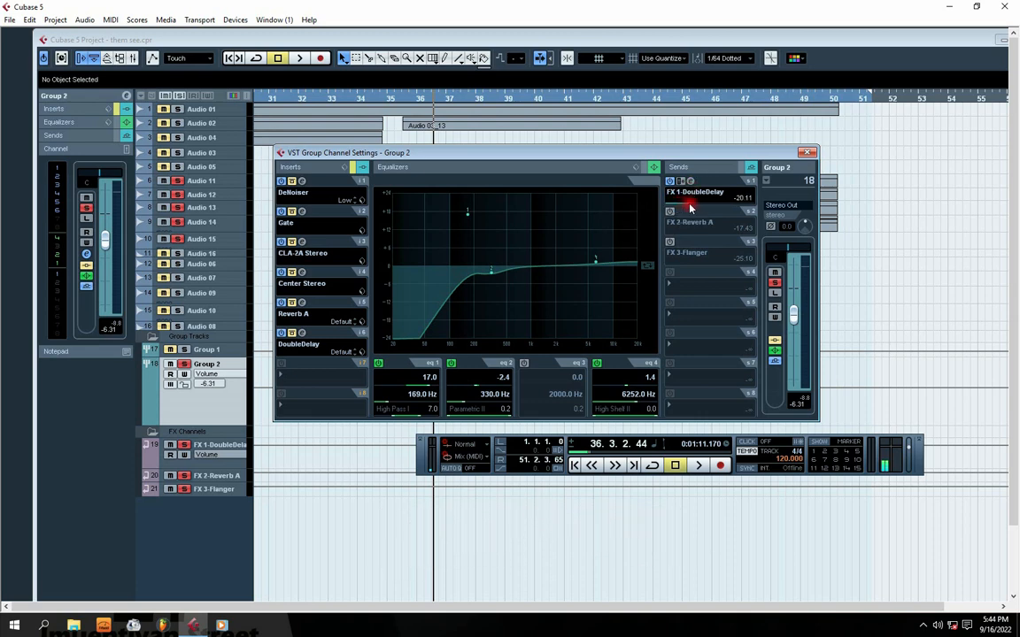
{"action": "key", "text": "space"}
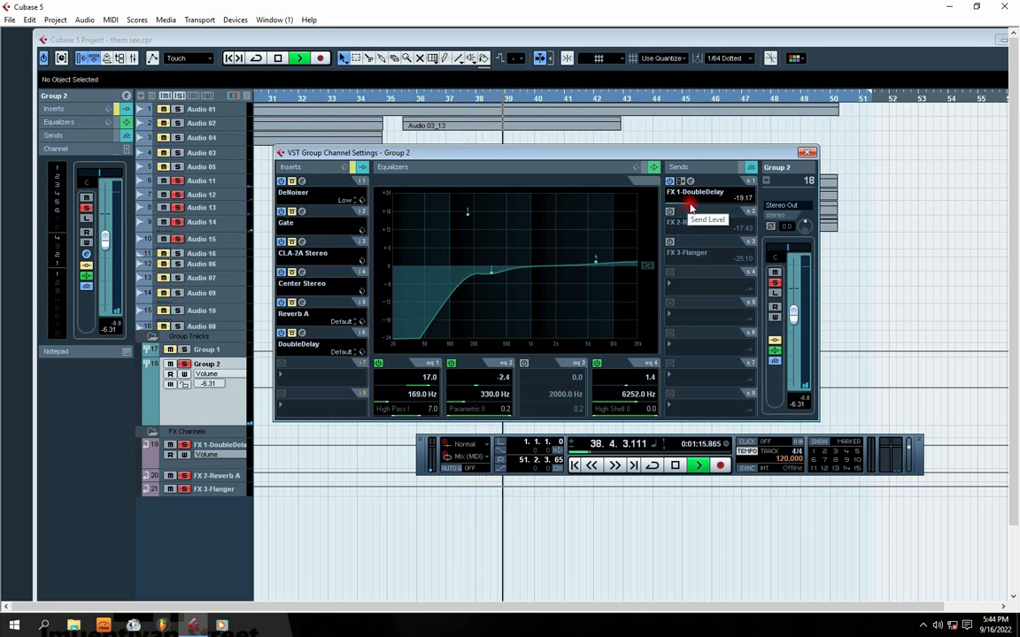
{"action": "key", "text": "space"}
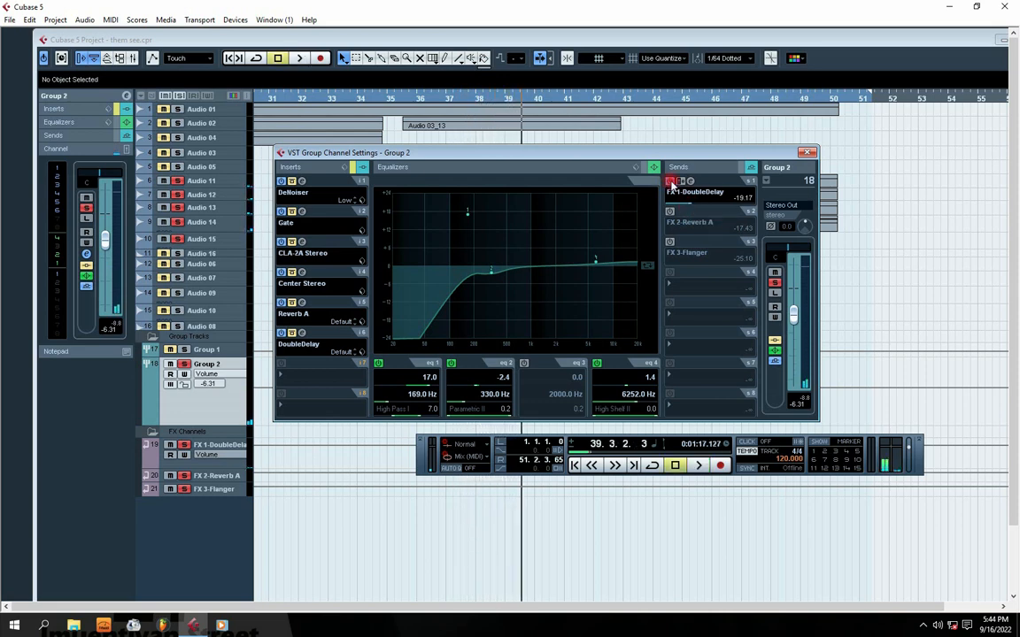
Step: Turn off the FX 1-DoubleDelay send and play the grouped vocals without the delay before stopping playback
{"action": "left_click", "coordinate": [670, 181]}
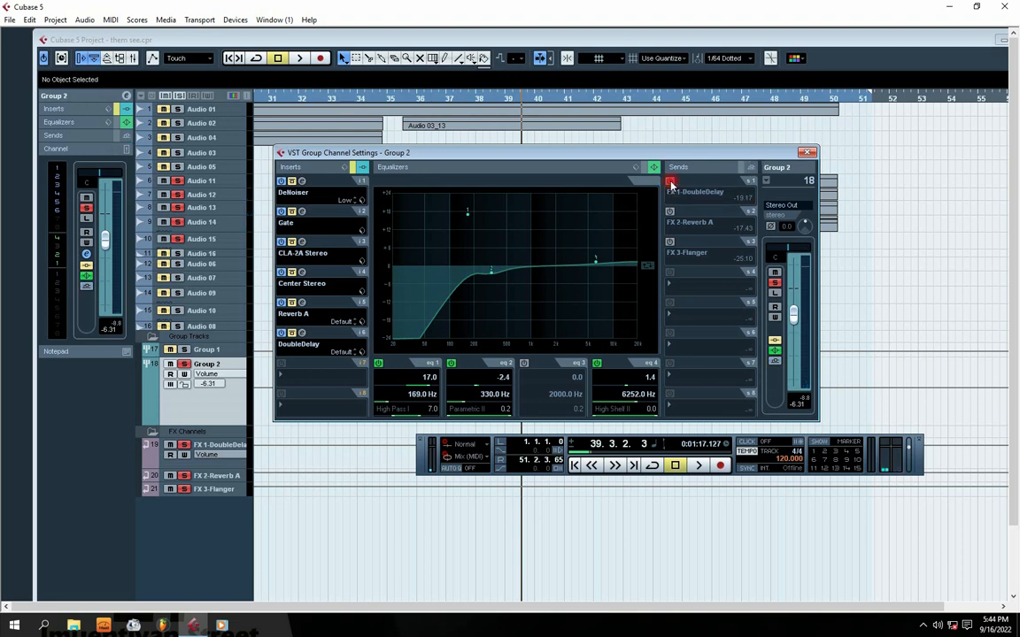
{"action": "key", "text": "space"}
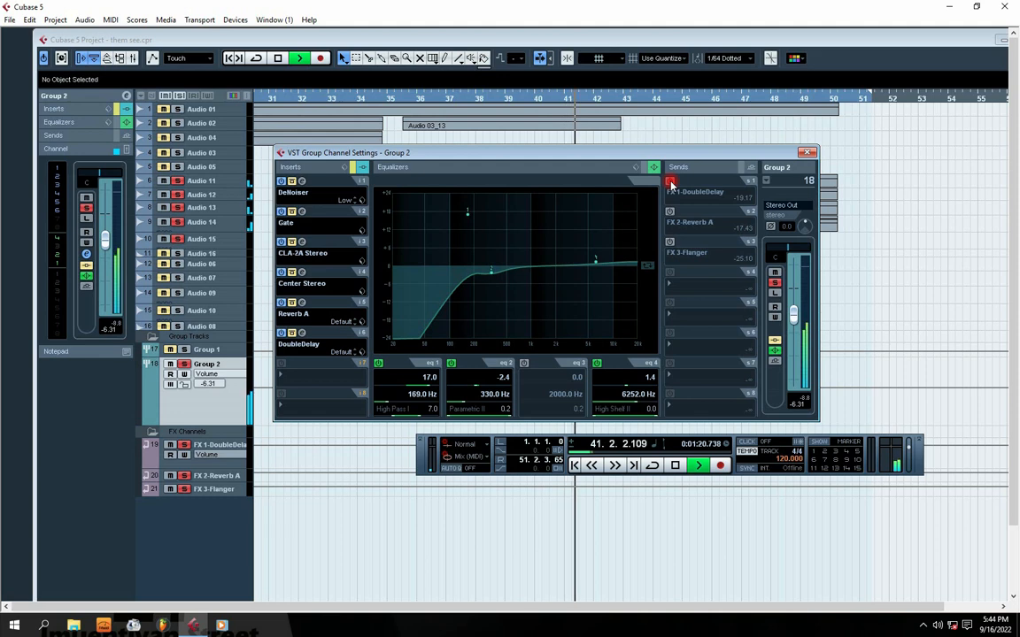
{"action": "key", "text": "space"}
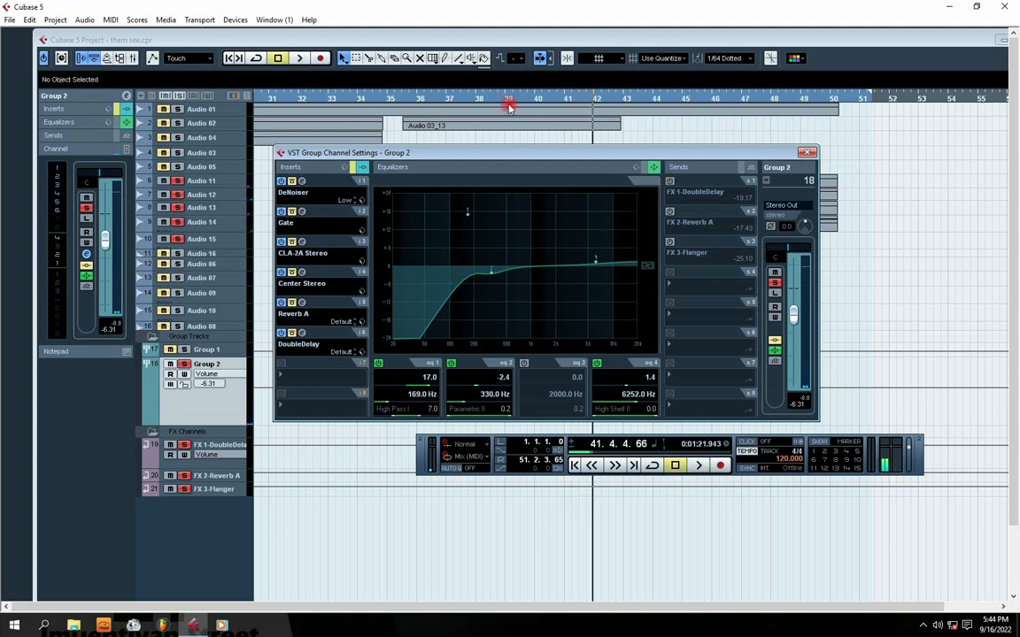
Step: Return the playhead to the start of the grouped vocal clips, and turn Group 2's FX 1-DoubleDelay send back on
{"action": "left_click", "coordinate": [508, 100]}
{"action": "left_click", "coordinate": [439, 97]}
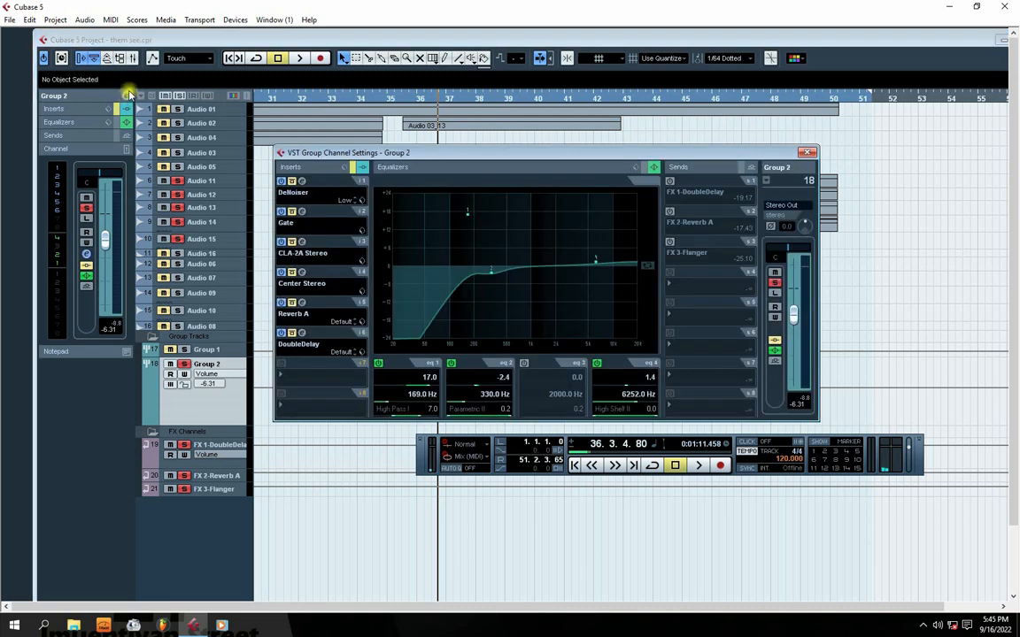
{"action": "left_click", "coordinate": [126, 95]}
{"action": "left_click", "coordinate": [671, 182]}
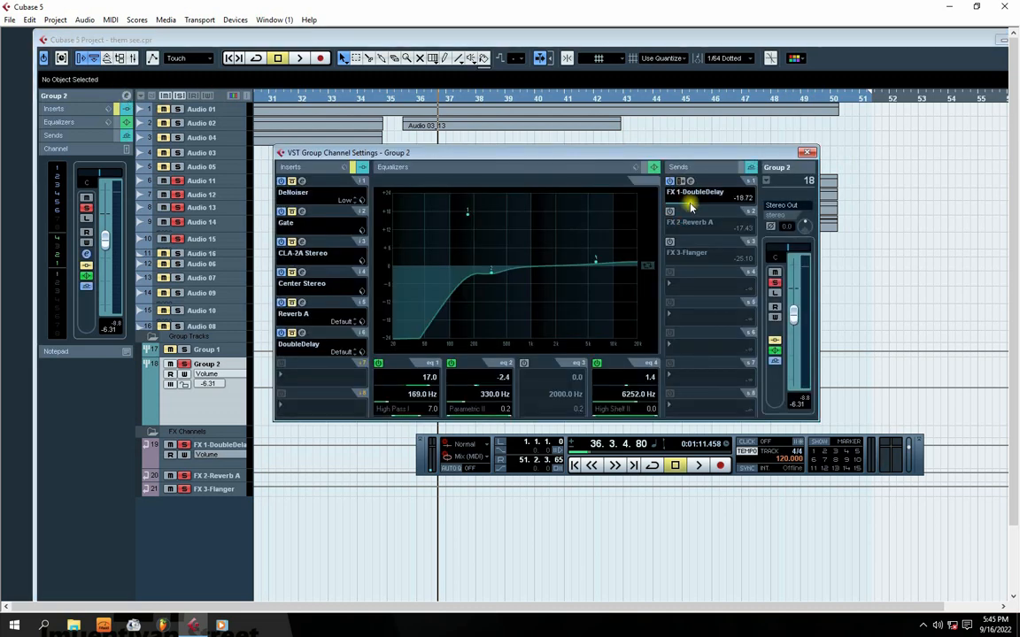
Step: Play the grouped vocals while setting the FX 1-DoubleDelay send level to -19.63, stop playback, and reposition the settings window
{"action": "key", "text": "space"}
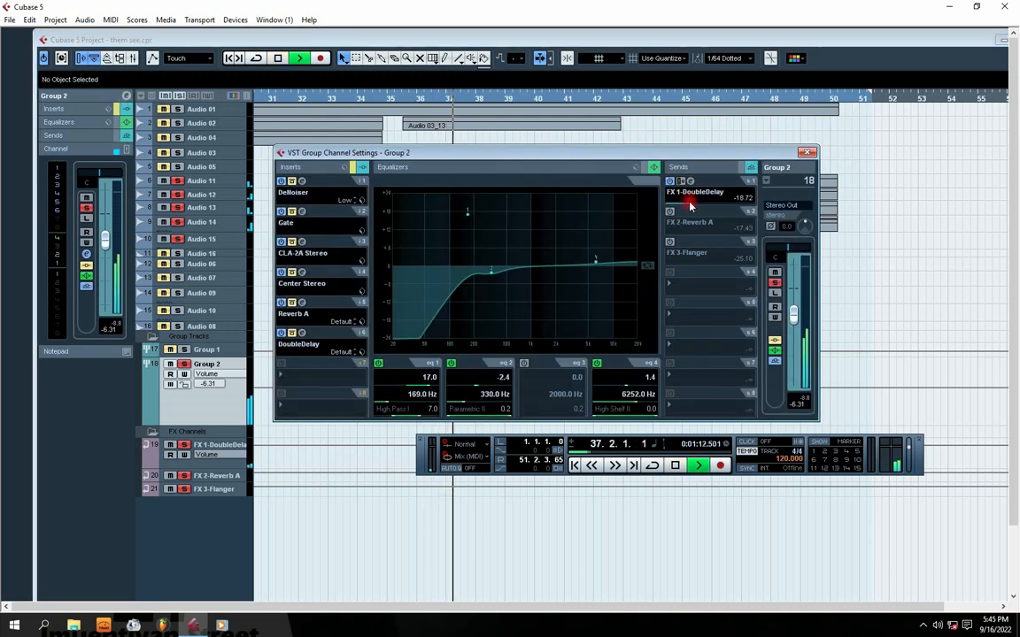
{"action": "left_click", "coordinate": [690, 204]}
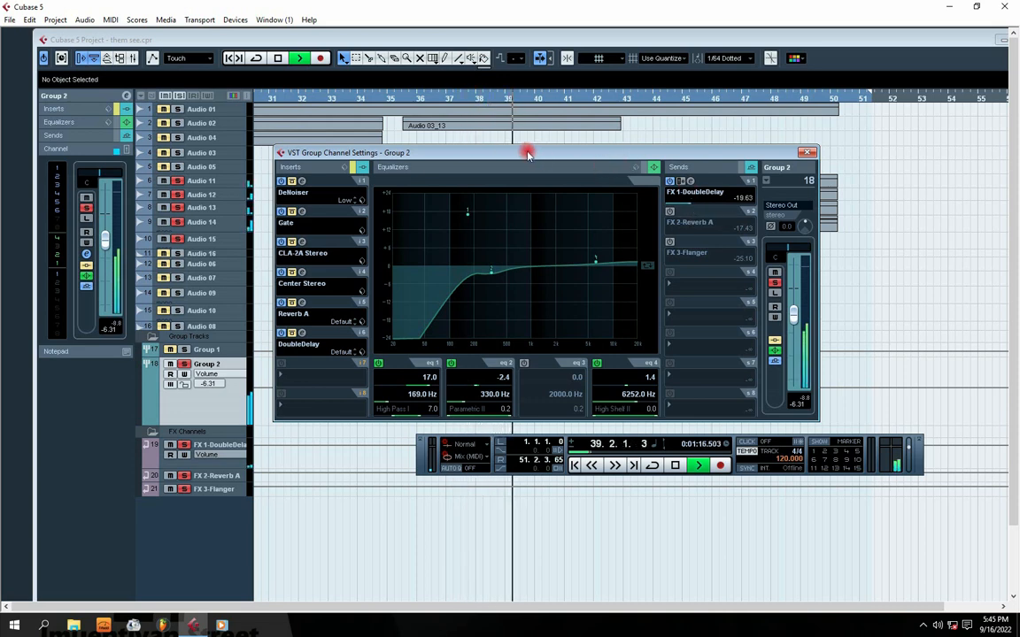
{"action": "key", "text": "space"}
{"action": "left_click_drag", "start_coordinate": [526, 153], "coordinate": [543, 171]}
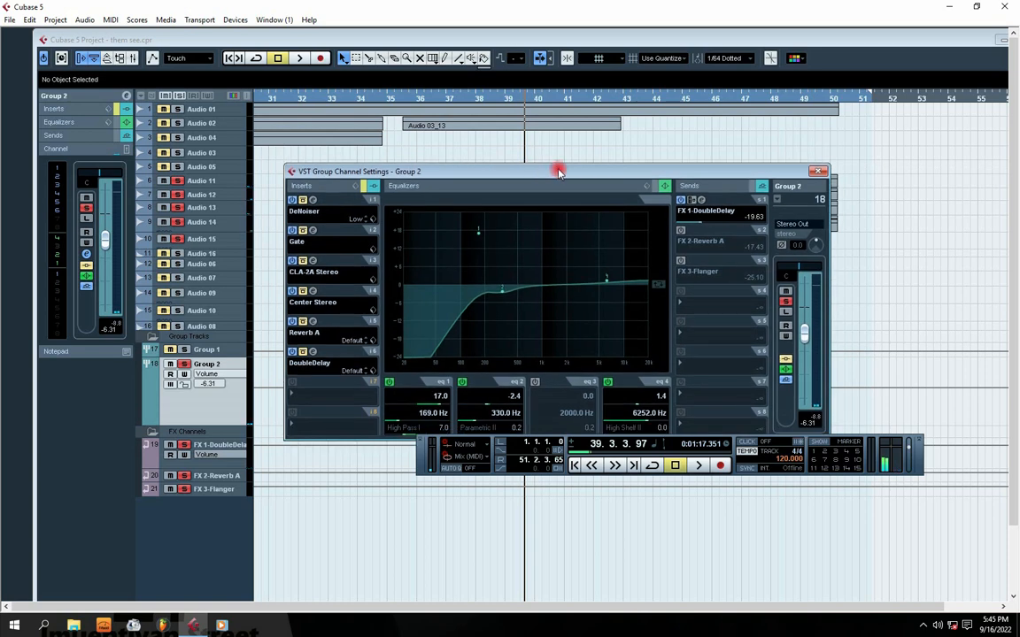
Step: Reduce the height of the FX 1-DoubleDelay track, and select and enlarge the FX 2-Reverb A track
{"action": "left_click", "coordinate": [219, 446]}
{"action": "left_click_drag", "start_coordinate": [216, 467], "coordinate": [216, 451]}
{"action": "left_click", "coordinate": [216, 463]}
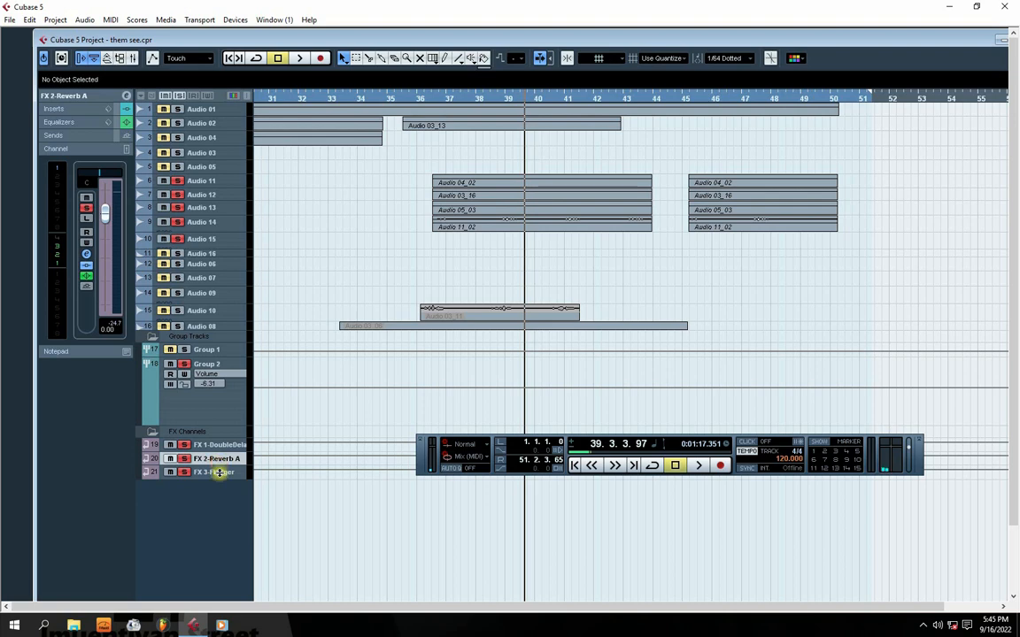
{"action": "left_click_drag", "start_coordinate": [219, 473], "coordinate": [189, 498]}
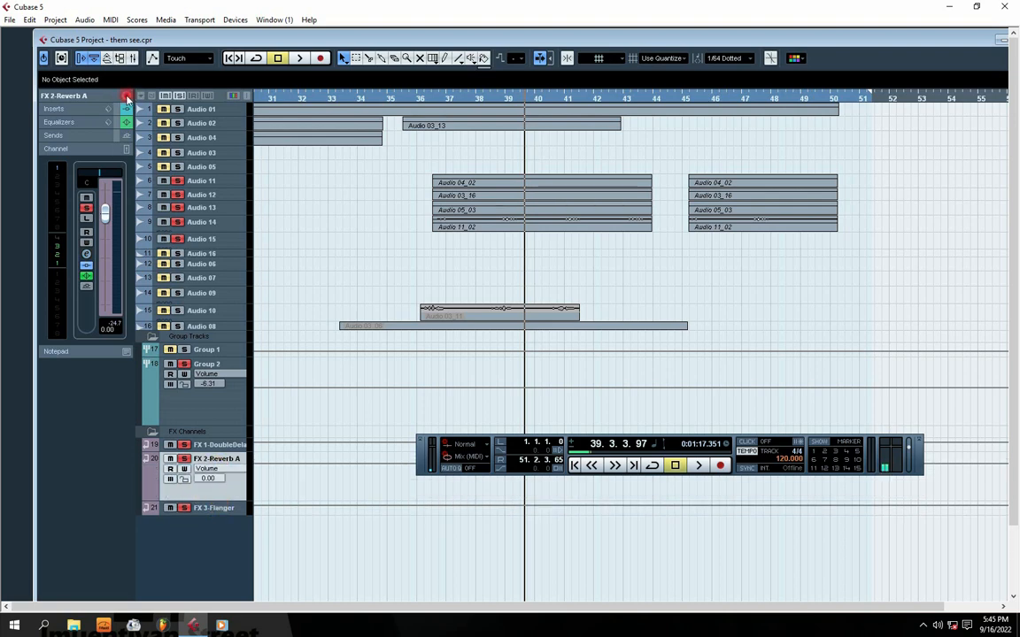
Step: Open FX 2-Reverb A's channel settings and the Reverb A plug-in in its first insert slot
{"action": "left_click", "coordinate": [126, 97]}
{"action": "left_click", "coordinate": [314, 202]}
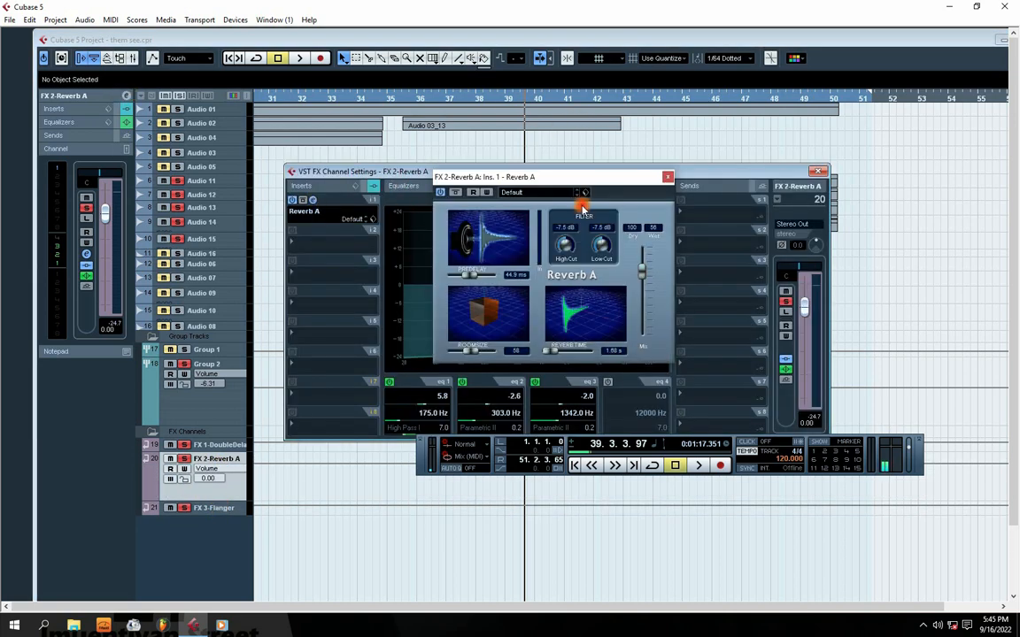
Step: Set Reverb A's predelay to 44.9 ms and its wet mix to 48, and close the plug-in
{"action": "left_click_drag", "start_coordinate": [544, 179], "coordinate": [527, 218]}
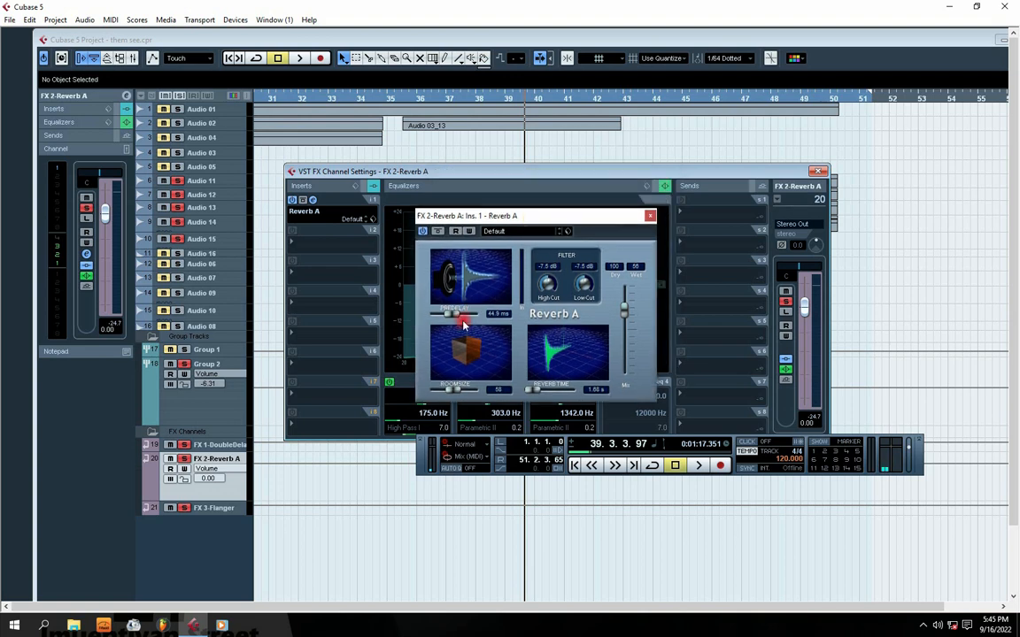
{"action": "left_click_drag", "start_coordinate": [454, 316], "coordinate": [452, 318]}
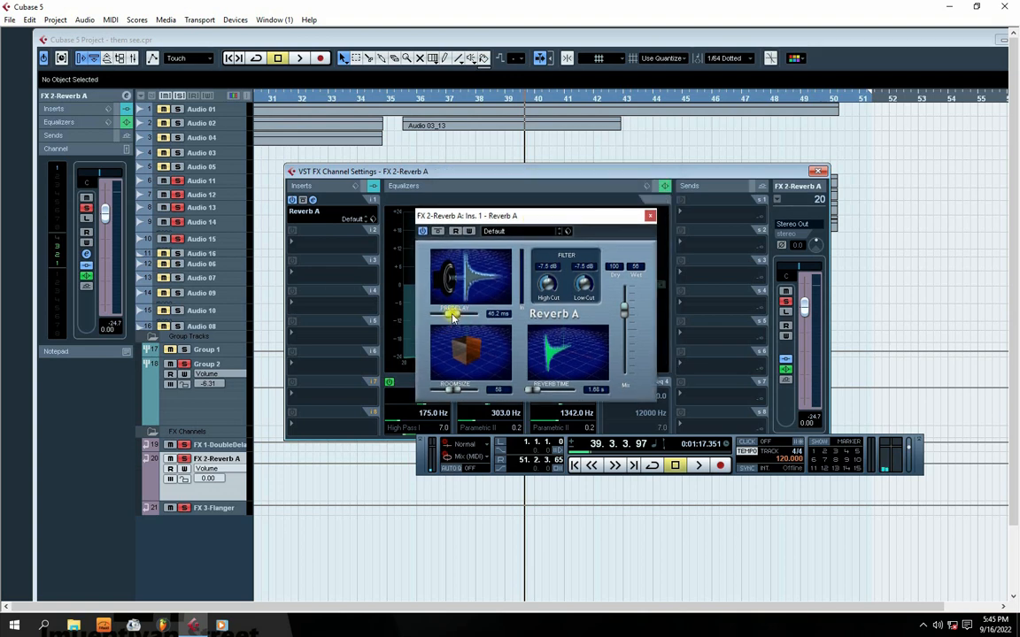
{"action": "left_click", "coordinate": [453, 318]}
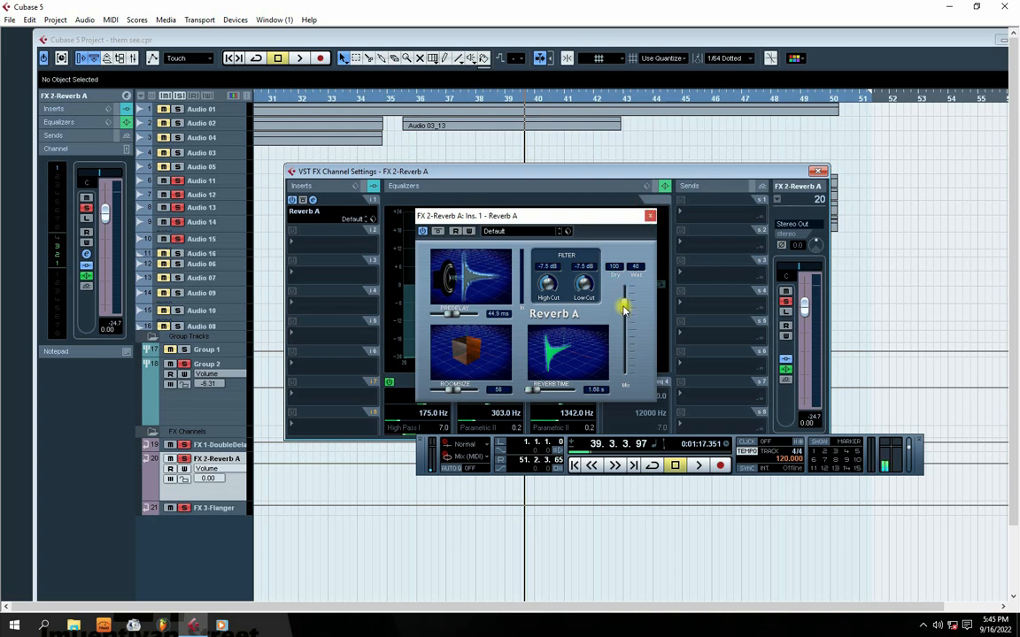
{"action": "left_click", "coordinate": [650, 217]}
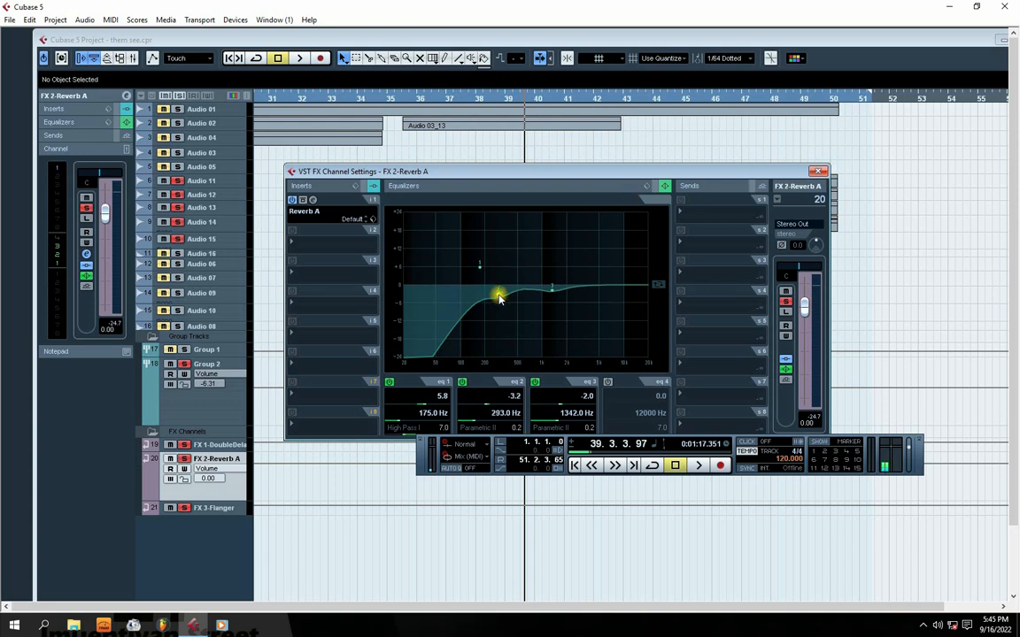
Step: Set FX 2-Reverb A's EQ band 1 to 2.4 at 208 Hz and band 2 to -3.6 at 288 Hz, and close its channel settings
{"action": "left_click_drag", "start_coordinate": [479, 270], "coordinate": [499, 300]}
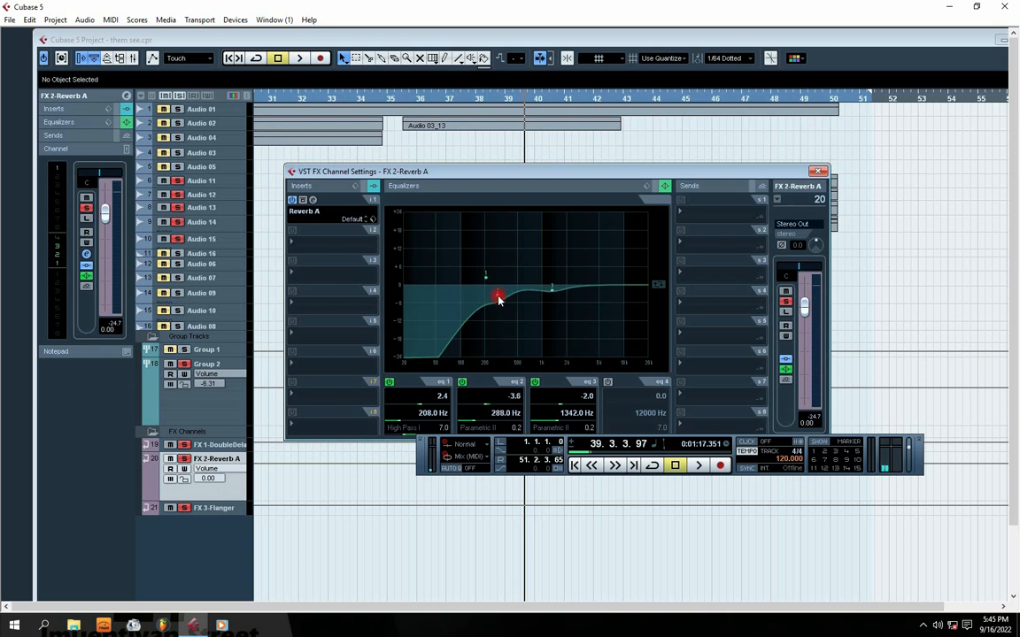
{"action": "left_click", "coordinate": [818, 172]}
{"action": "key", "text": "space"}
{"action": "key", "text": "space"}
Step: Open Group 2's channel settings, turn on its FX 2-Reverb A send, and start playback of the grouped vocals
{"action": "left_click", "coordinate": [223, 403]}
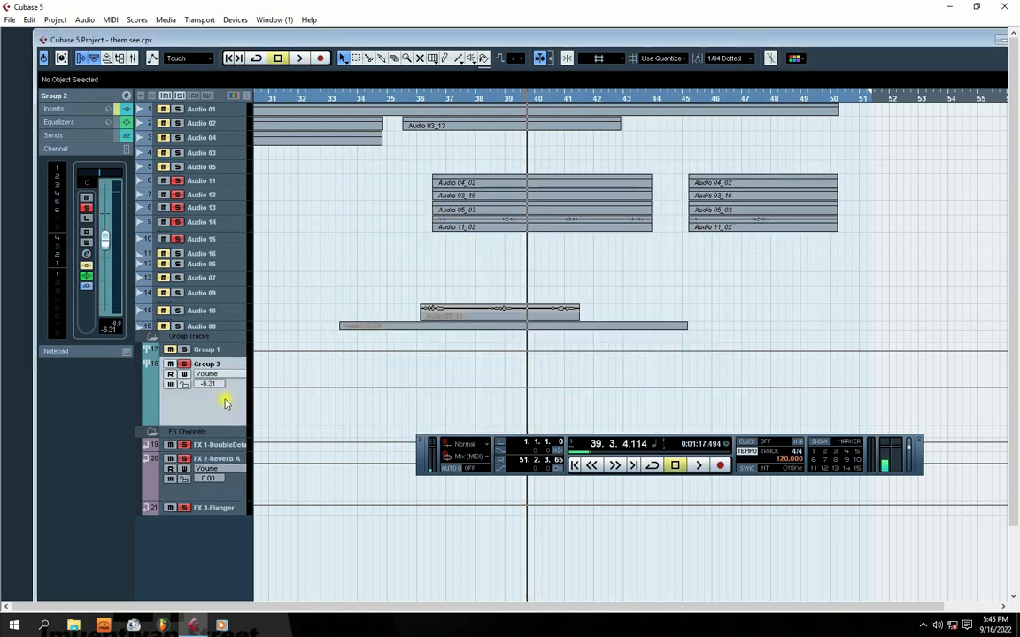
{"action": "left_click", "coordinate": [126, 95]}
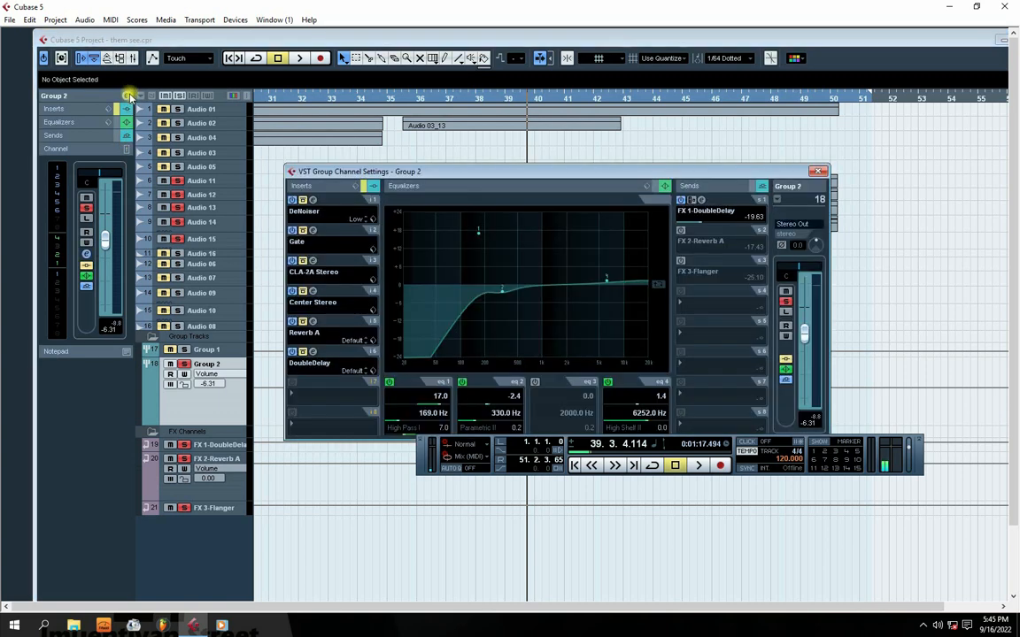
{"action": "left_click", "coordinate": [681, 232]}
{"action": "left_click", "coordinate": [608, 195]}
{"action": "key", "text": "space"}
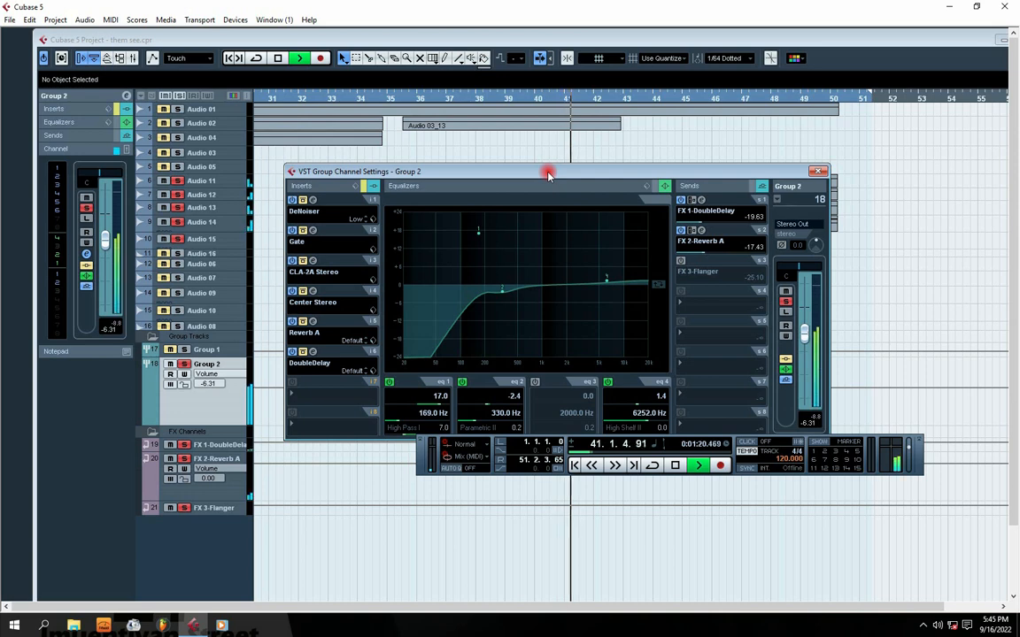
Step: Compare the grouped vocals with the FX 2-Reverb A send off and on, replaying from the start of the clips, and stop playback
{"action": "left_click", "coordinate": [680, 230]}
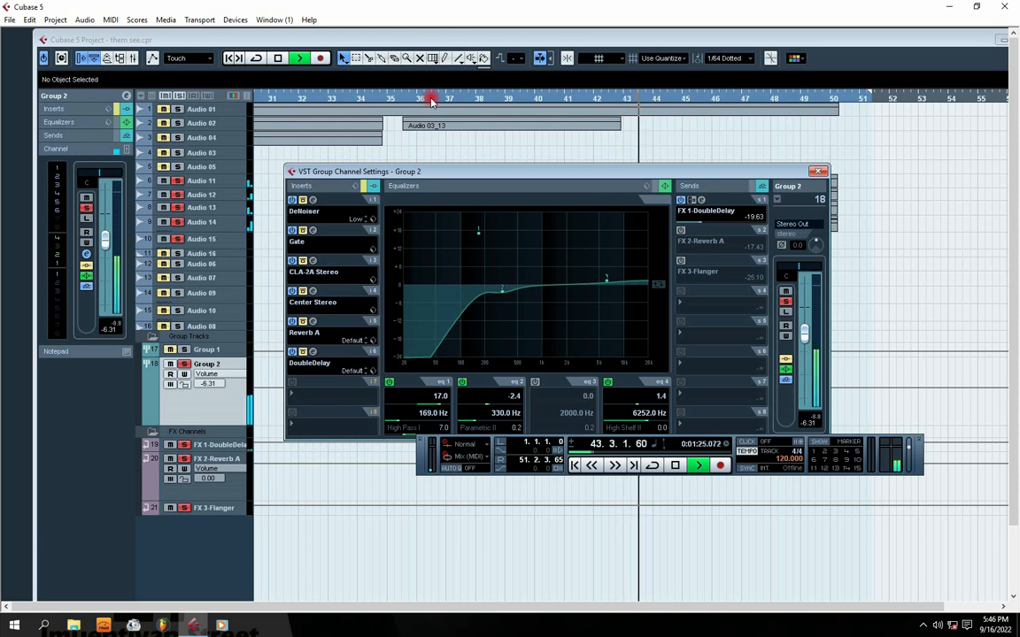
{"action": "key", "text": "space"}
{"action": "left_click", "coordinate": [680, 230]}
{"action": "left_click", "coordinate": [425, 98]}
{"action": "key", "text": "space"}
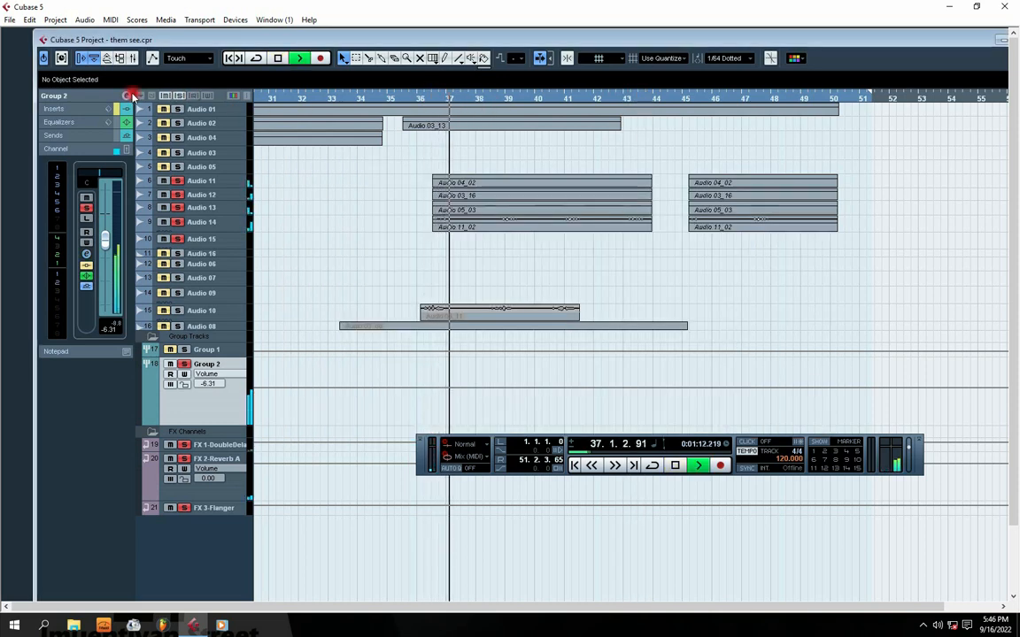
{"action": "left_click", "coordinate": [128, 96]}
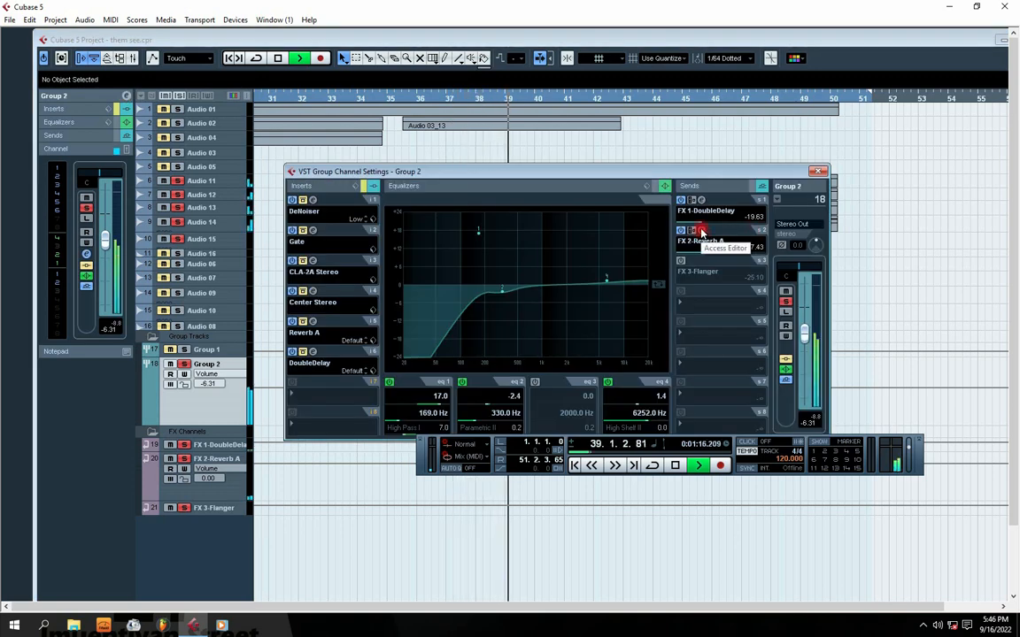
{"action": "key", "text": "space"}
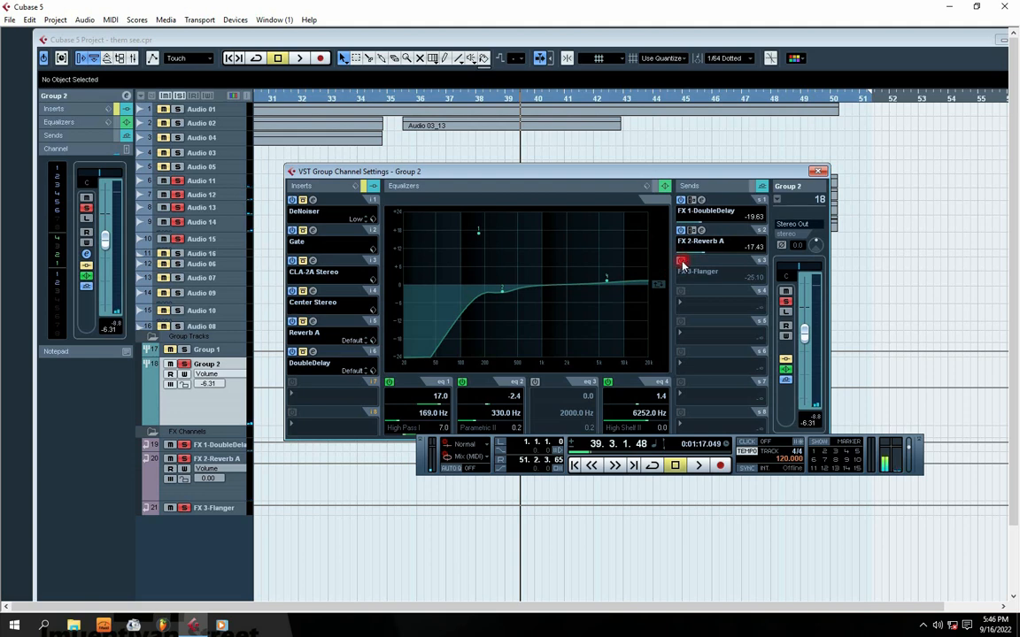
Step: Turn on Group 2's FX 3-Flanger send and open the Flanger plug-in it feeds
{"action": "left_click", "coordinate": [681, 264]}
{"action": "left_click_drag", "start_coordinate": [566, 172], "coordinate": [544, 164]}
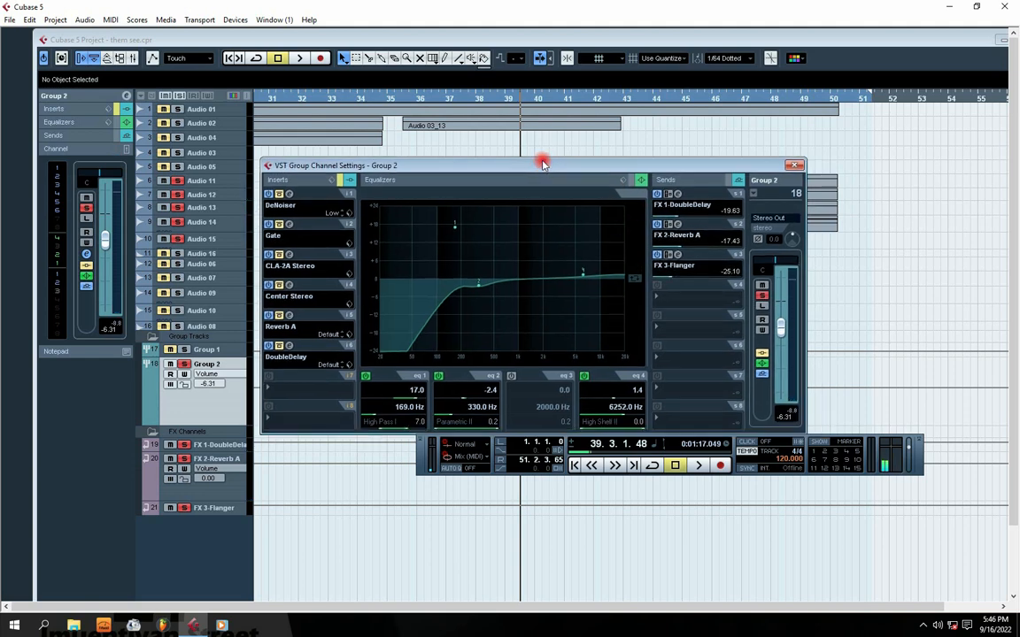
{"action": "left_click", "coordinate": [678, 256]}
{"action": "left_click", "coordinate": [639, 193]}
{"action": "left_click", "coordinate": [678, 256]}
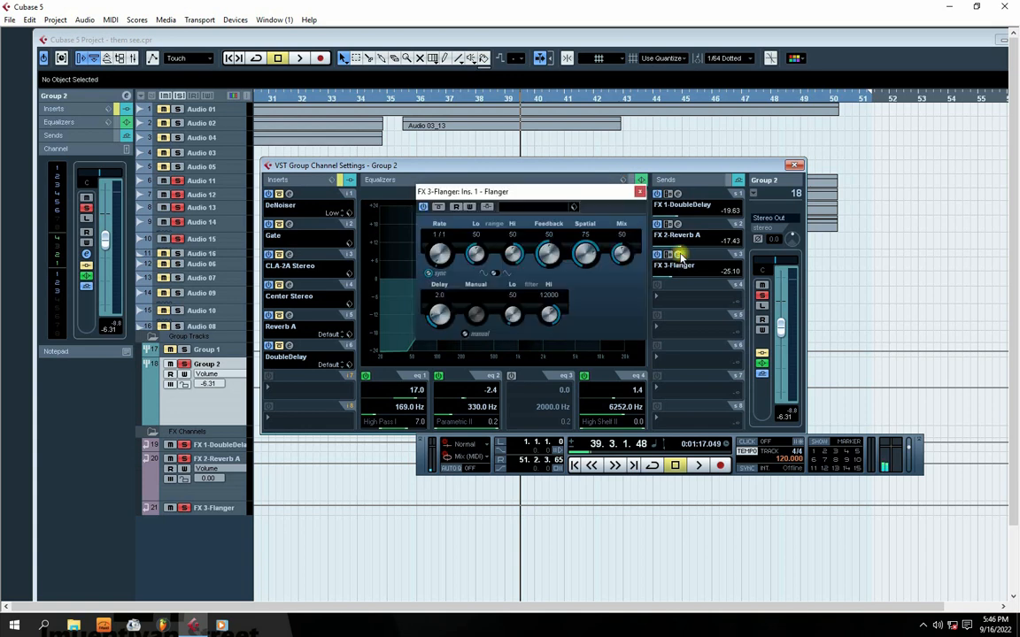
Step: Examine the Flanger plug-in's settings, close it, and play a passage of the grouped vocals with the flanger send active
{"action": "left_click_drag", "start_coordinate": [517, 194], "coordinate": [484, 215]}
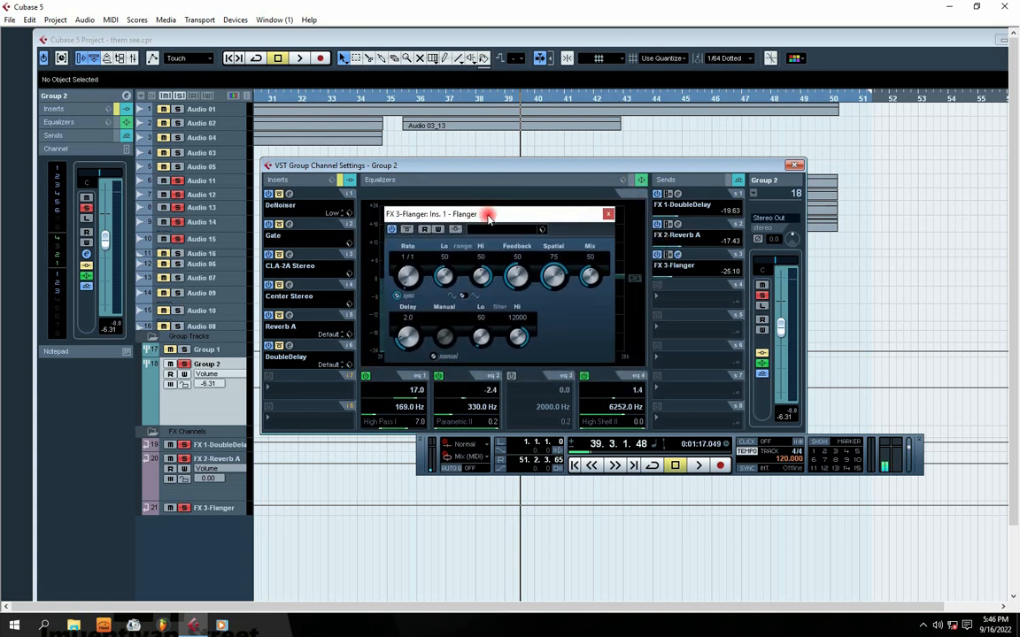
{"action": "left_click", "coordinate": [609, 215]}
{"action": "left_click", "coordinate": [678, 256]}
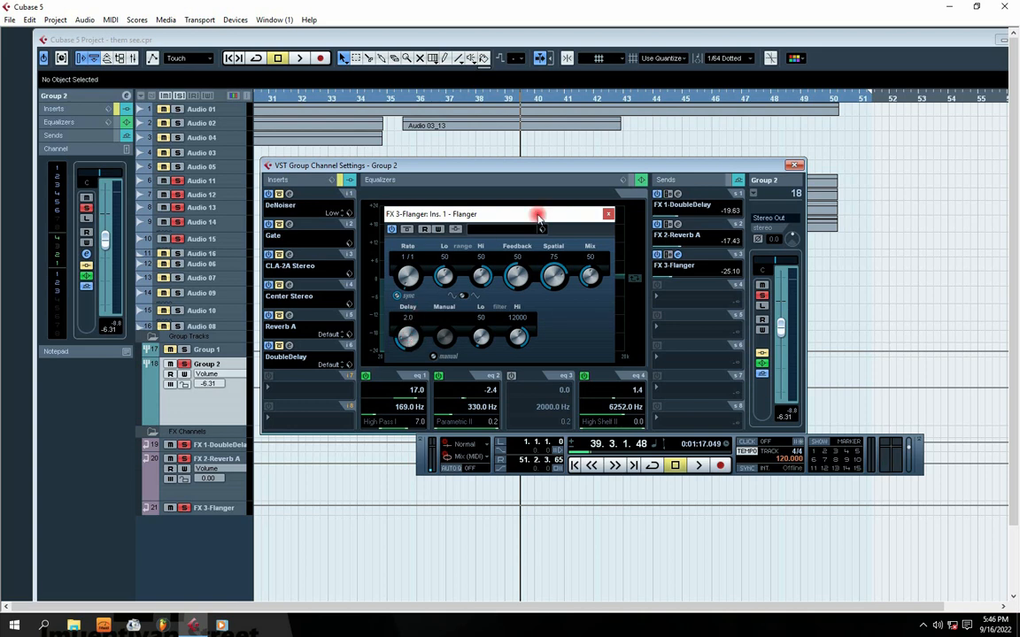
{"action": "left_click", "coordinate": [607, 215]}
{"action": "key", "text": "space"}
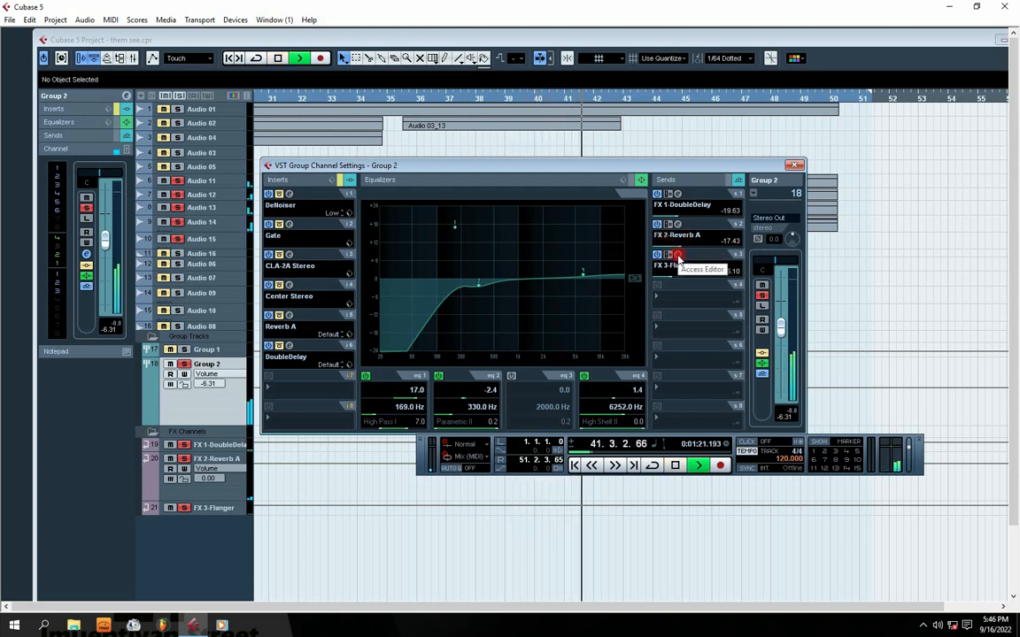
{"action": "key", "text": "space"}
Step: Replay the grouped vocals from the start of the clips, comparing the FX 3-Flanger send off and on, and stop playback
{"action": "left_click", "coordinate": [658, 257]}
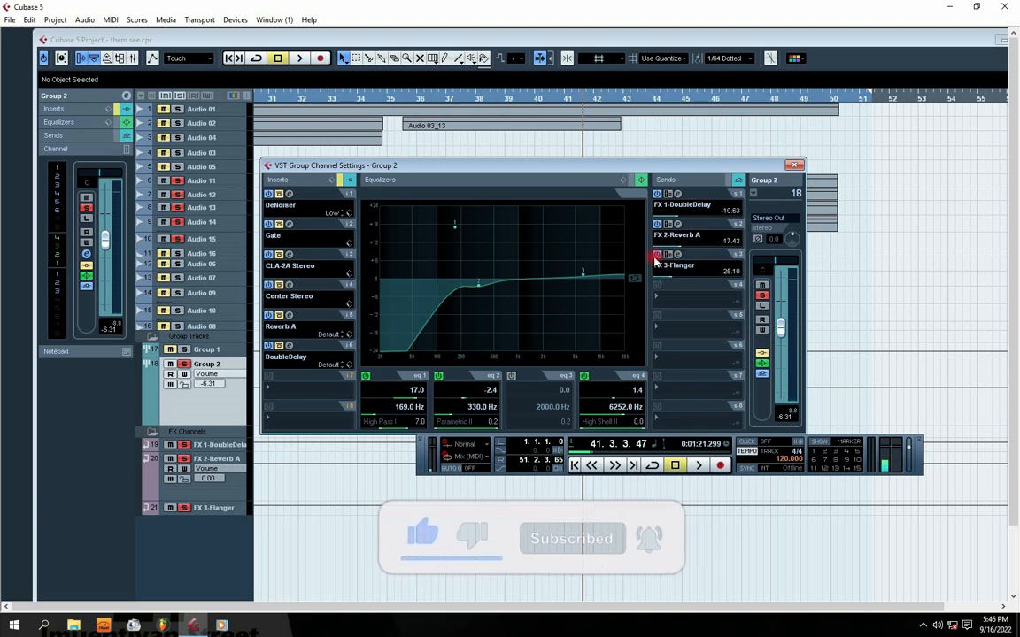
{"action": "left_click", "coordinate": [656, 257]}
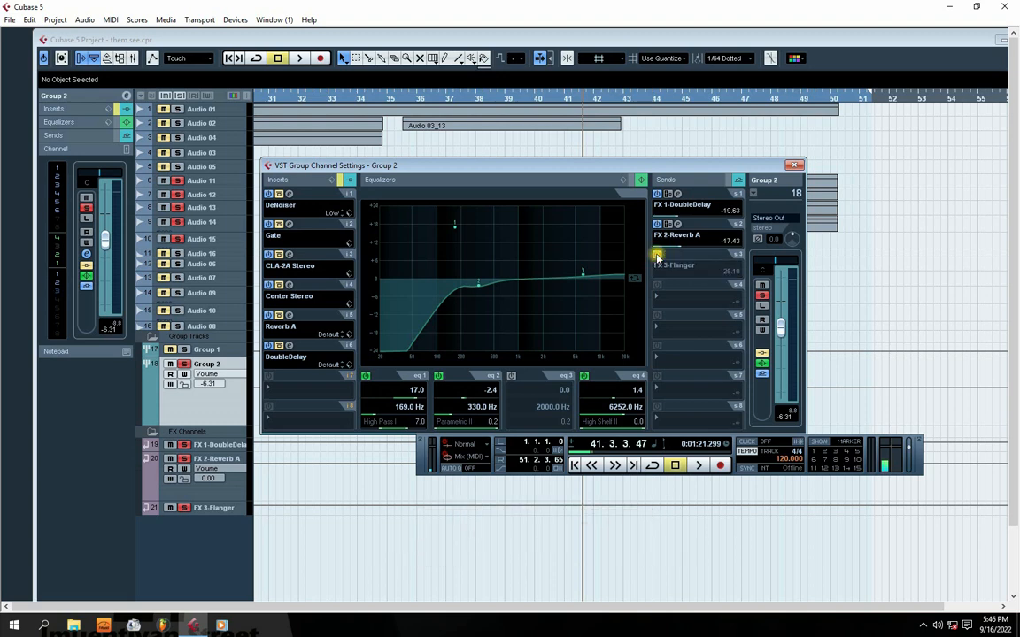
{"action": "left_click", "coordinate": [423, 103]}
{"action": "left_click", "coordinate": [432, 99]}
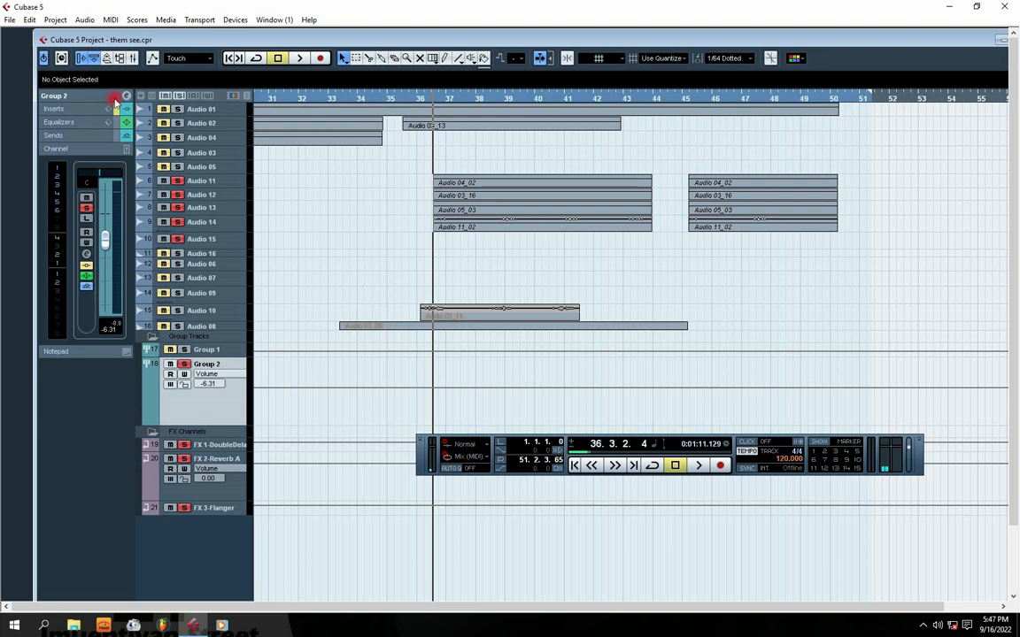
{"action": "left_click", "coordinate": [114, 99]}
{"action": "key", "text": "space"}
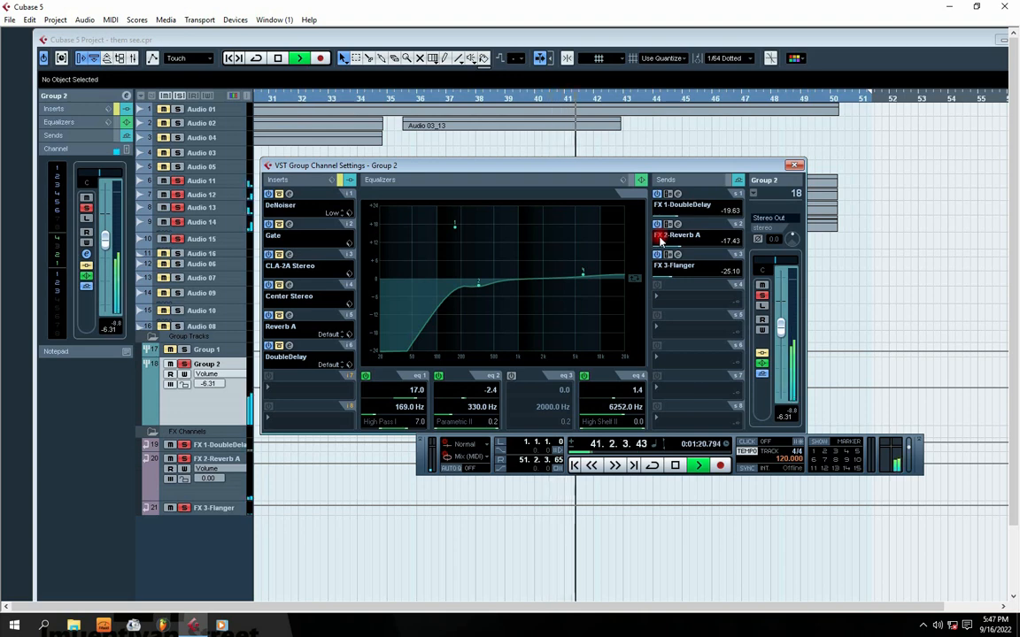
{"action": "key", "text": "space"}
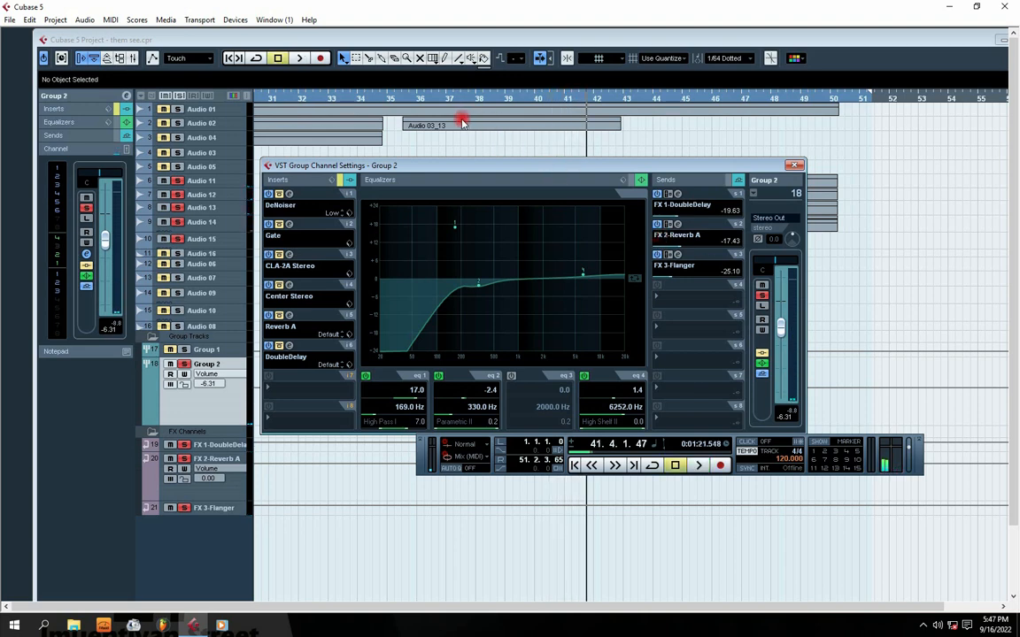
{"action": "left_click_drag", "start_coordinate": [563, 162], "coordinate": [586, 165]}
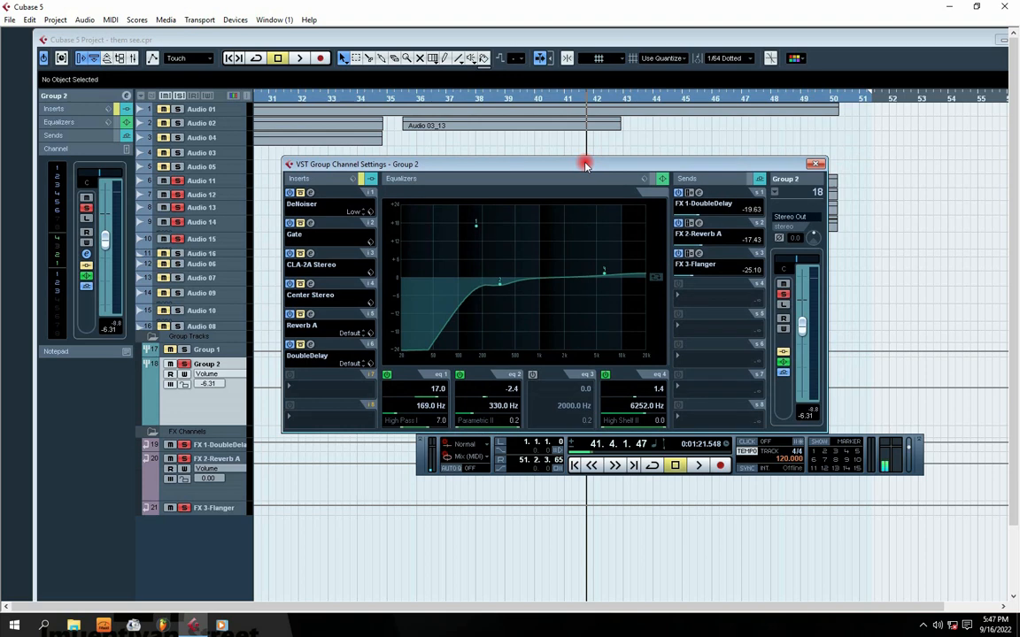
{"action": "left_click", "coordinate": [922, 626]}
{"action": "left_click", "coordinate": [924, 602]}
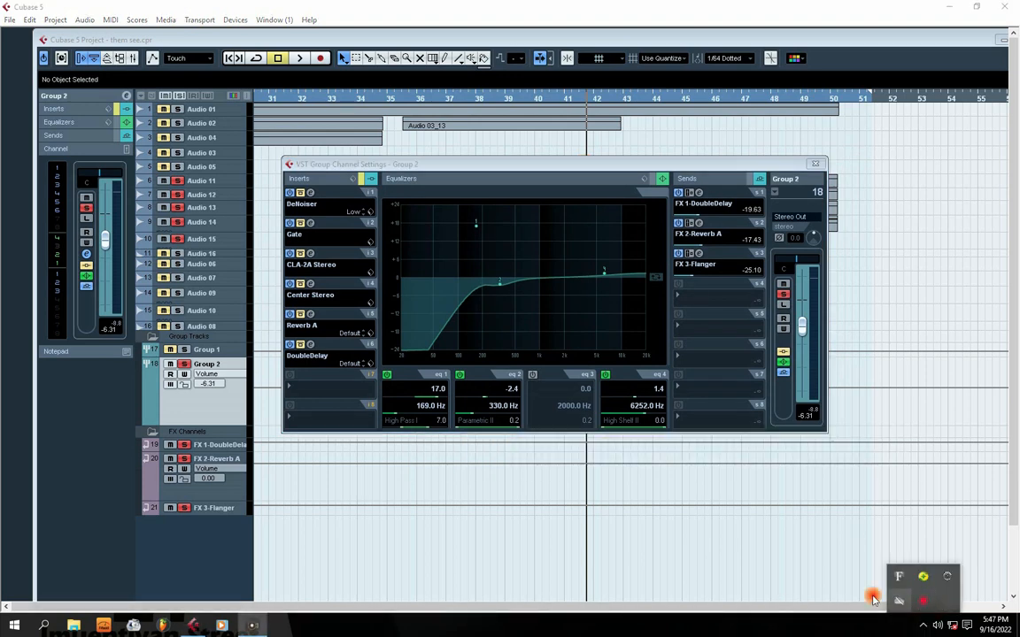
{"action": "left_click", "coordinate": [660, 394]}
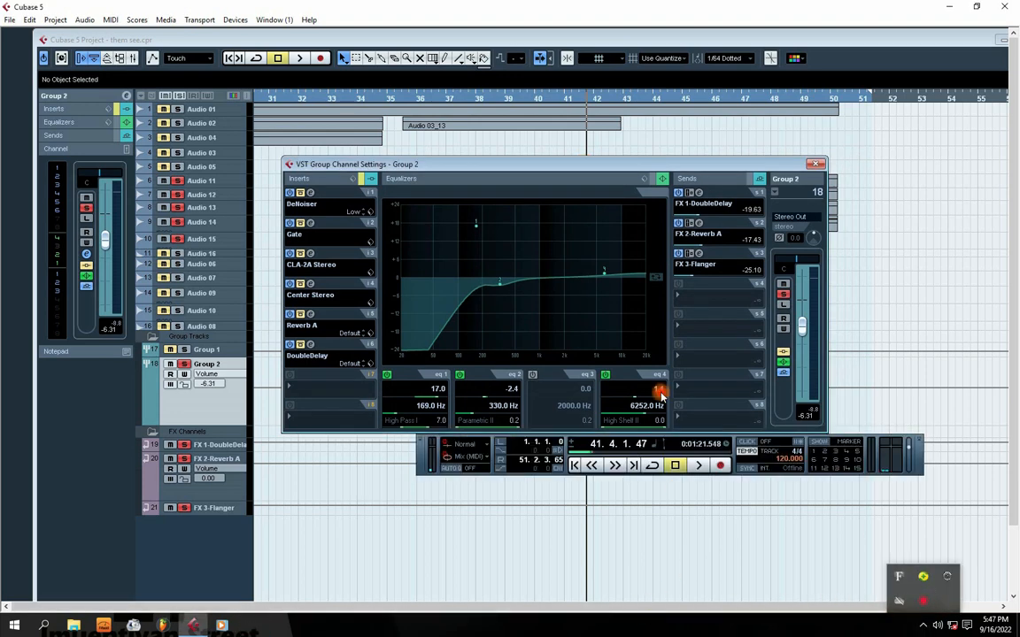
Step: Reposition Group 2's channel settings, take its inserts out of bypass, and open the DeNoiser insert
{"action": "left_click_drag", "start_coordinate": [547, 166], "coordinate": [540, 186]}
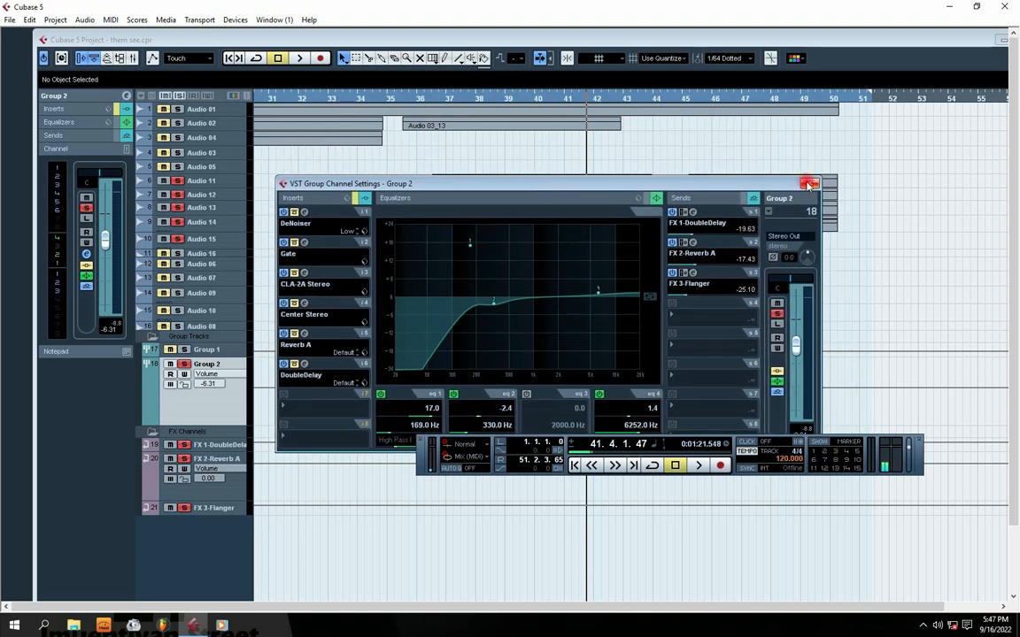
{"action": "left_click", "coordinate": [794, 185]}
{"action": "left_click_drag", "start_coordinate": [397, 186], "coordinate": [436, 177]}
{"action": "left_click", "coordinate": [395, 191]}
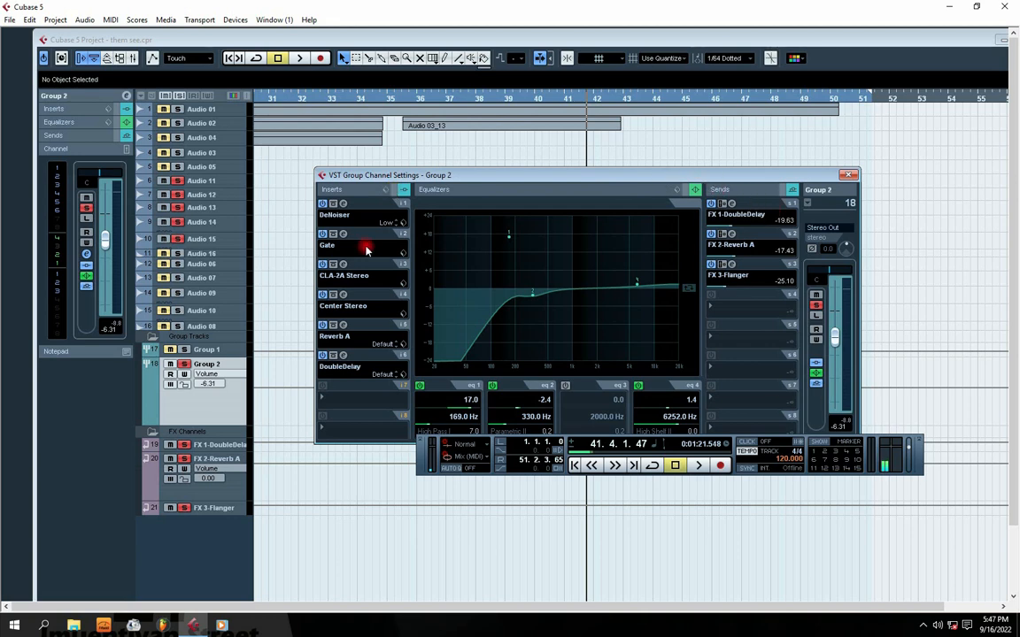
{"action": "left_click", "coordinate": [341, 204]}
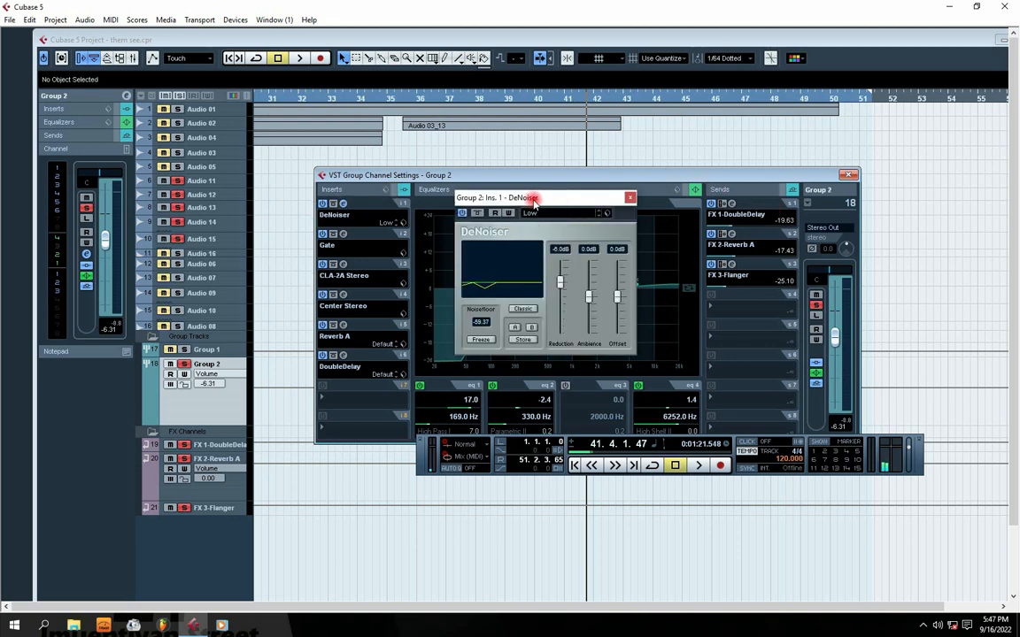
{"action": "left_click_drag", "start_coordinate": [532, 200], "coordinate": [522, 213]}
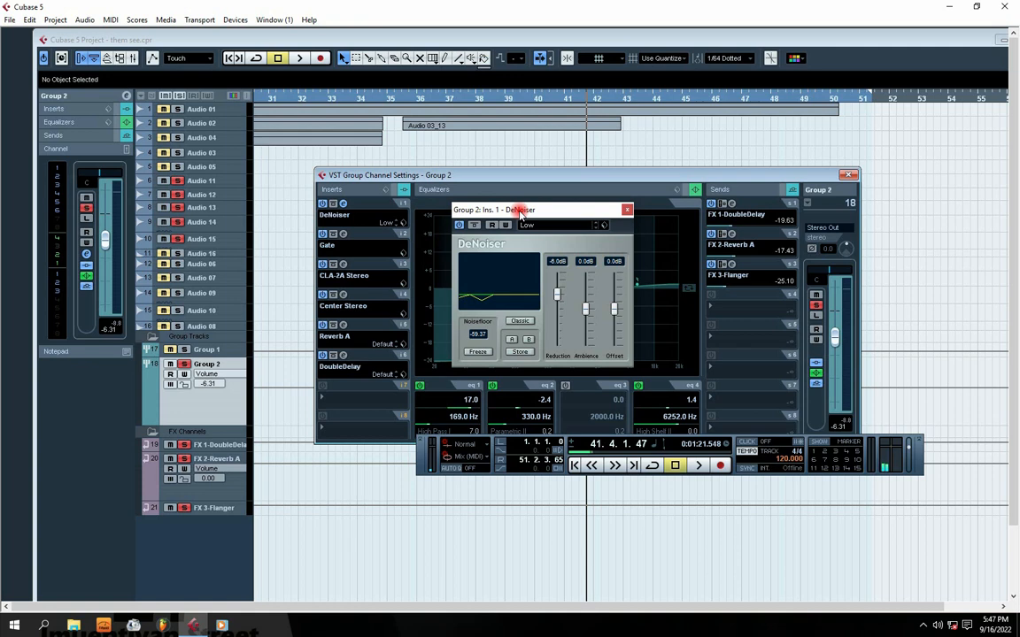
Step: Switch off Group 2's Gate, CLA-2A Stereo, Center Stereo, Reverb A and DoubleDelay inserts, and close the DeNoiser window
{"action": "left_click", "coordinate": [324, 234]}
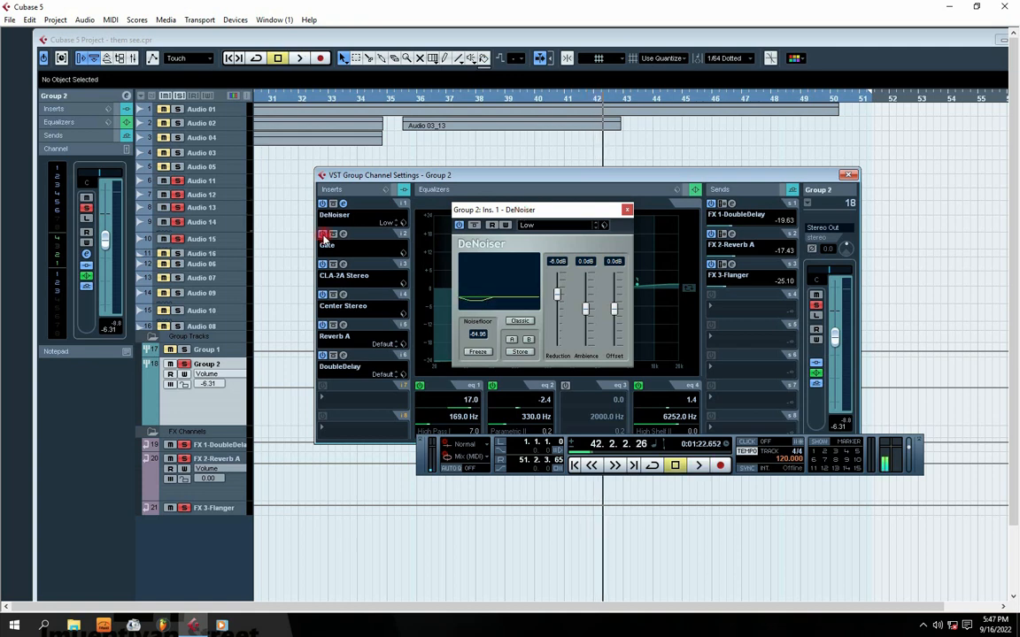
{"action": "left_click_drag", "start_coordinate": [324, 235], "coordinate": [352, 346]}
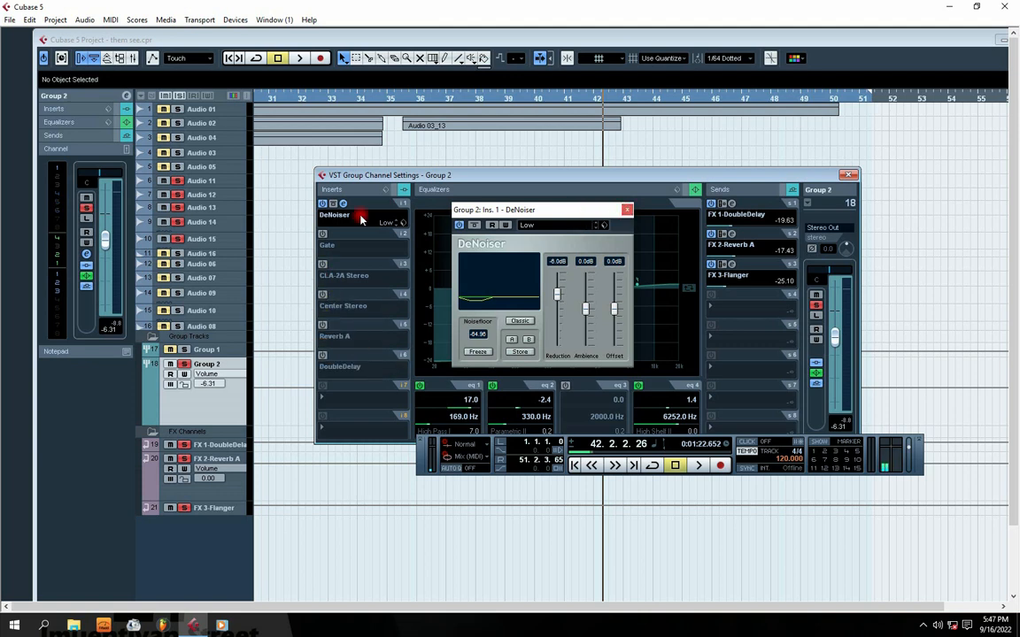
{"action": "left_click", "coordinate": [627, 212]}
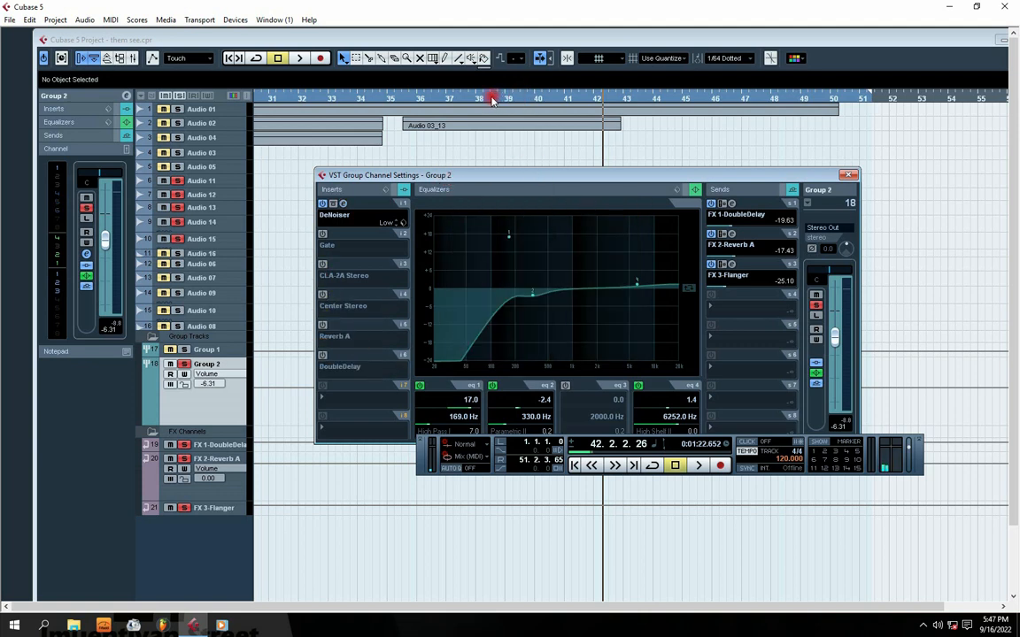
Step: Play the grouped vocals from near the start of the clips with only the DeNoiser insert active, and reopen Group 2's channel settings
{"action": "left_click", "coordinate": [443, 97]}
{"action": "key", "text": "space"}
{"action": "key", "text": "space"}
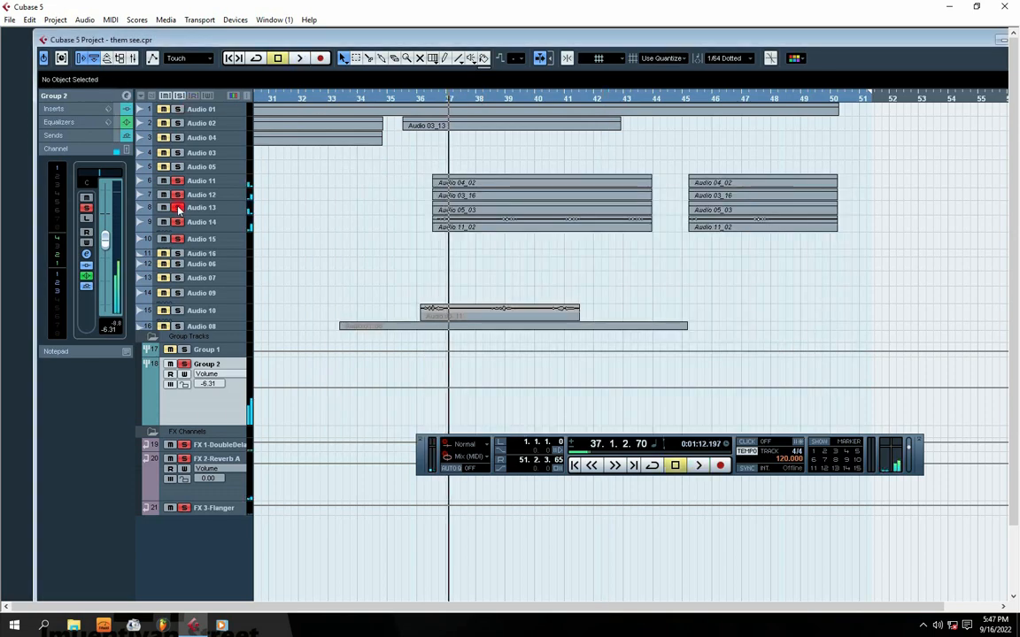
{"action": "left_click", "coordinate": [129, 96]}
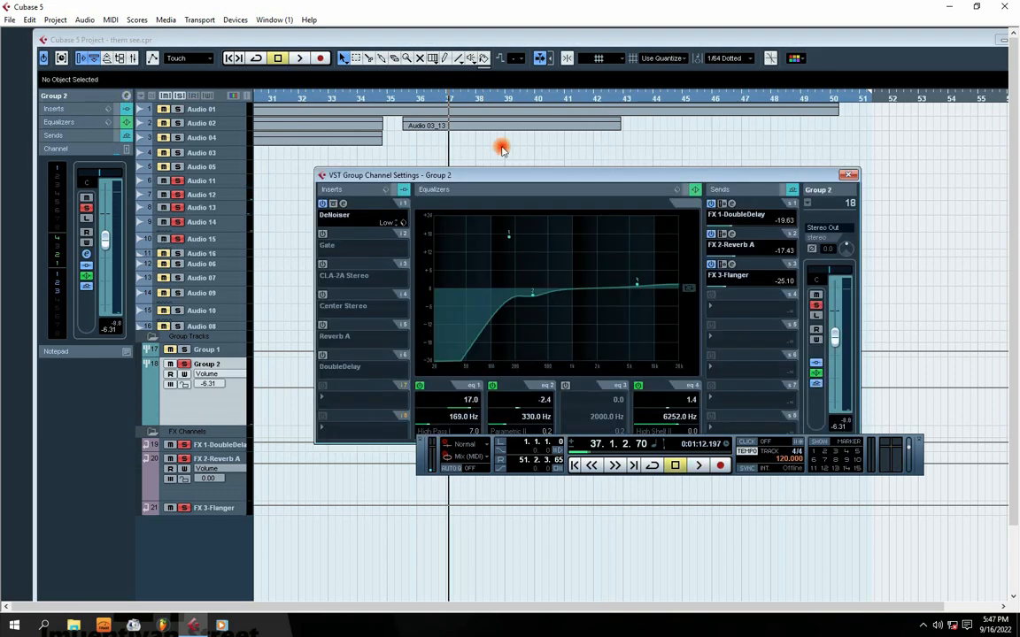
{"action": "key", "text": "space"}
{"action": "left_click_drag", "start_coordinate": [489, 174], "coordinate": [485, 153]}
{"action": "key", "text": "space"}
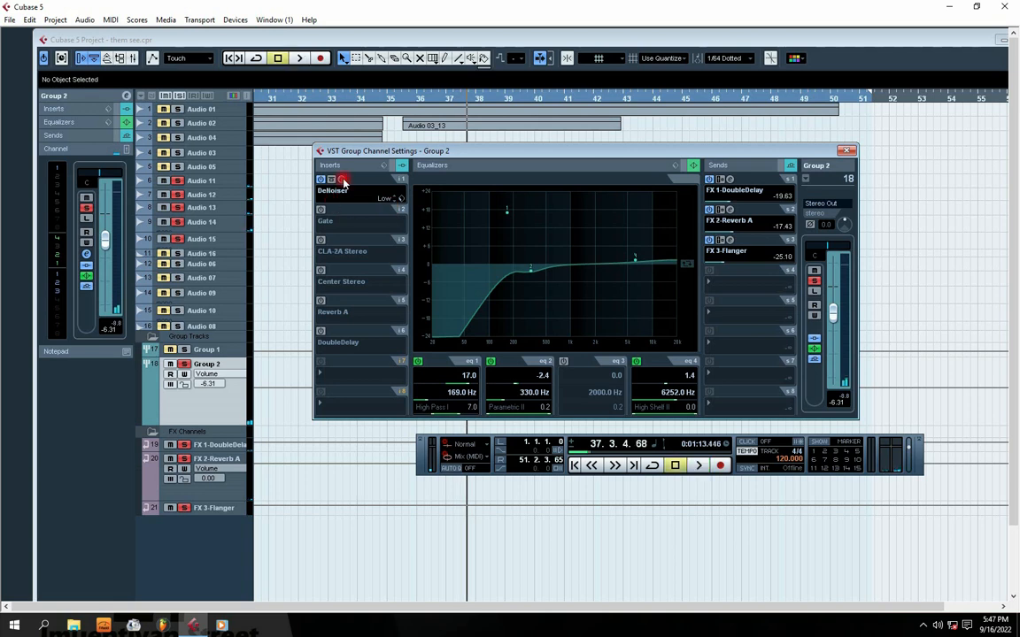
Step: Briefly view the DeNoiser, then switch on Group 2's Gate insert, open its window and play the grouped vocals through it
{"action": "left_click", "coordinate": [342, 179]}
{"action": "left_click", "coordinate": [625, 210]}
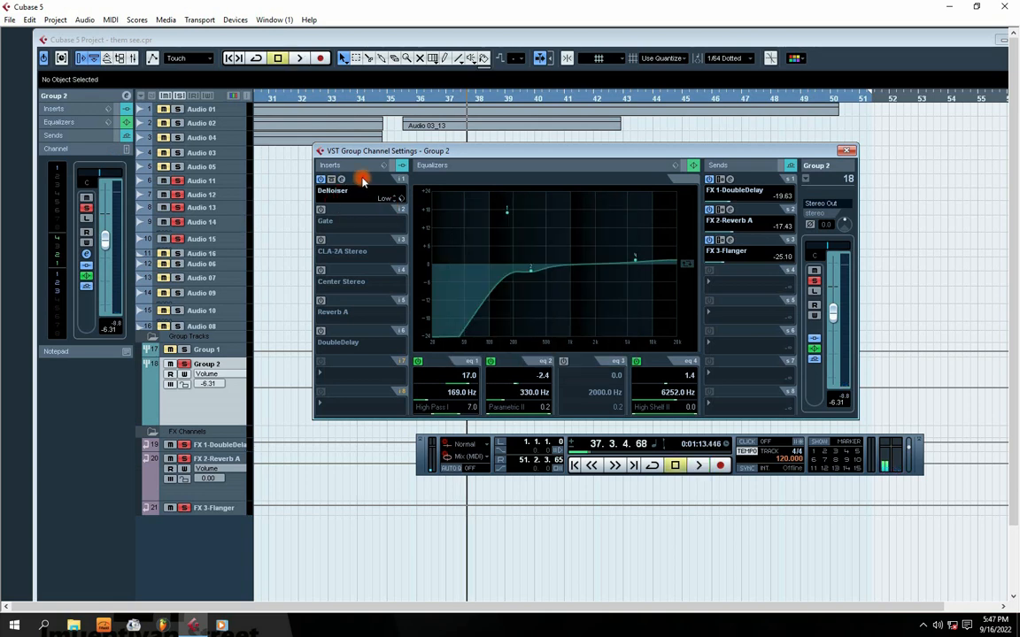
{"action": "left_click", "coordinate": [321, 211]}
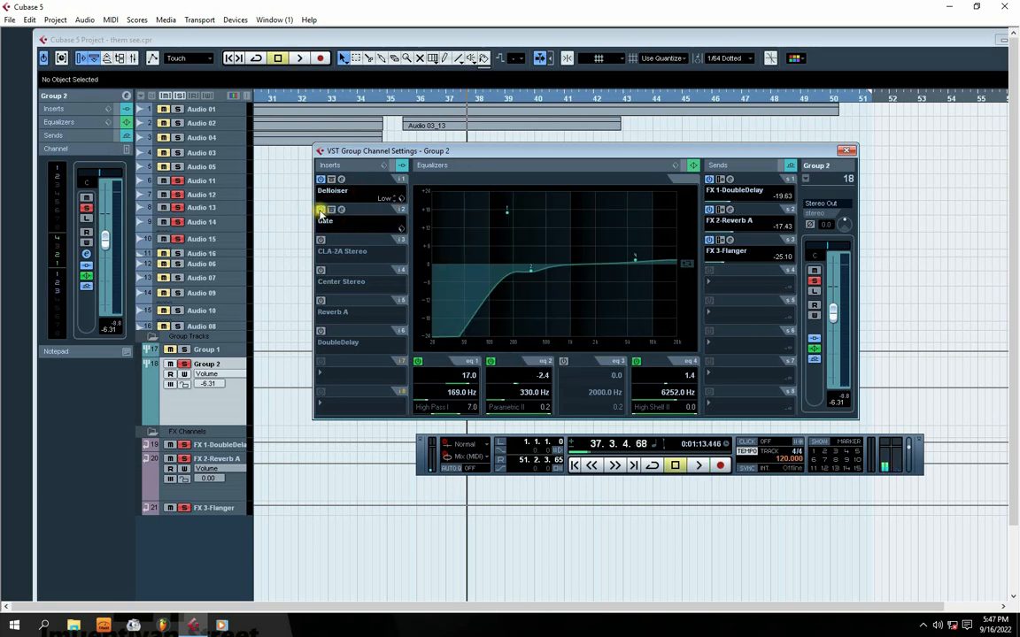
{"action": "left_click", "coordinate": [343, 210]}
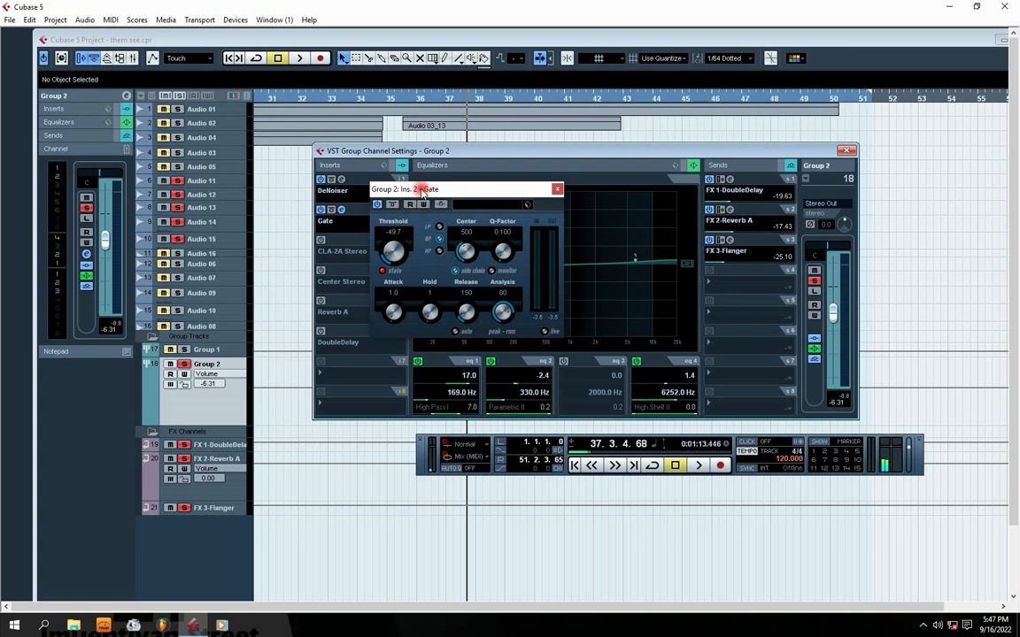
{"action": "left_click_drag", "start_coordinate": [423, 191], "coordinate": [452, 222]}
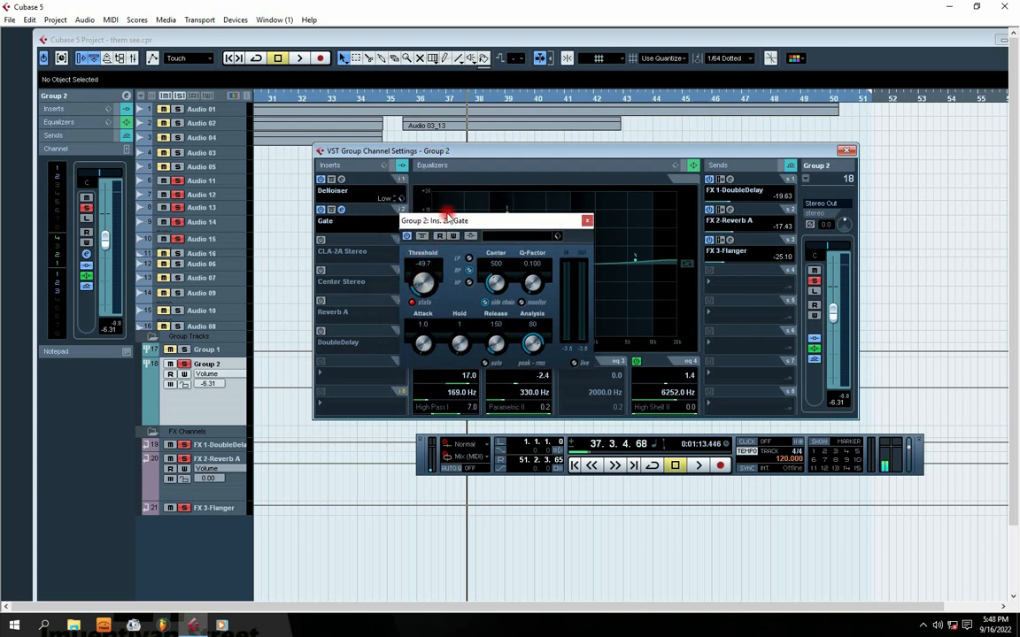
{"action": "key", "text": "space"}
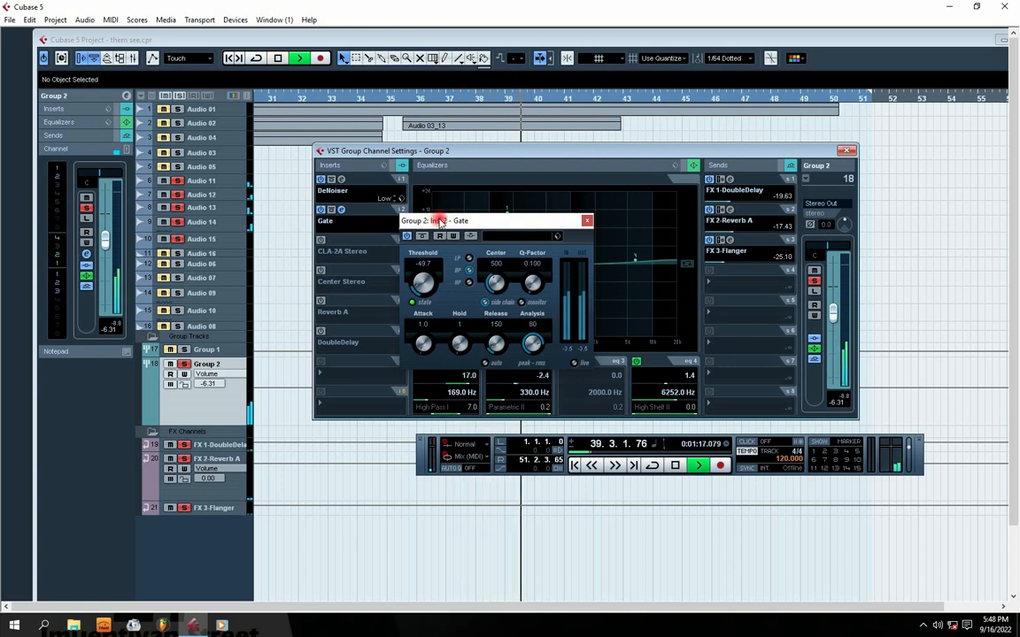
{"action": "key", "text": "space"}
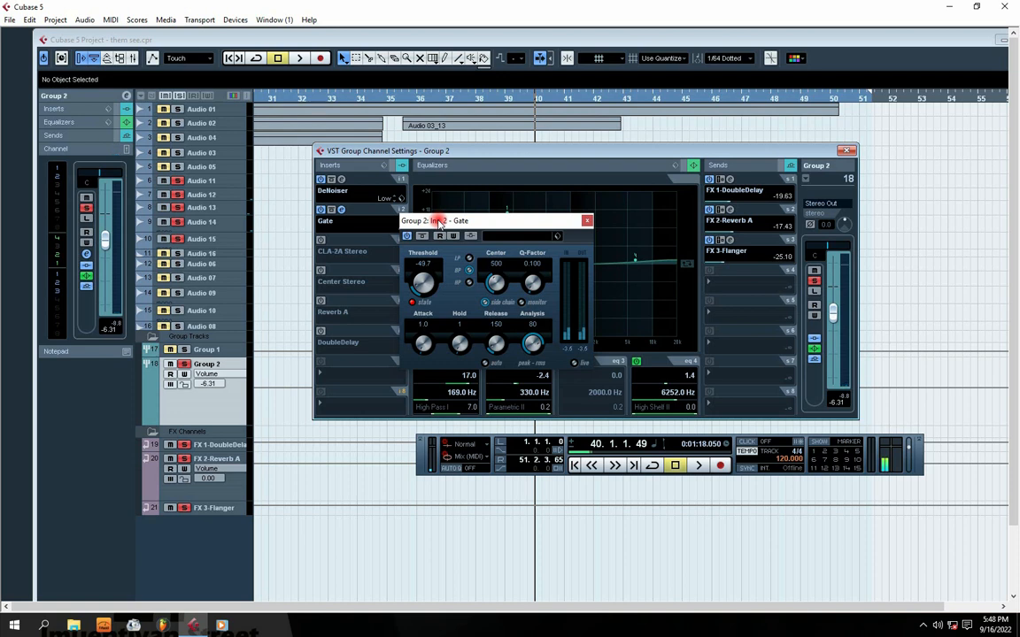
Step: Switch on Group 2's CLA-2A Stereo insert, play the vocals with its window open, and close the compressor and stop playback
{"action": "left_click", "coordinate": [321, 241]}
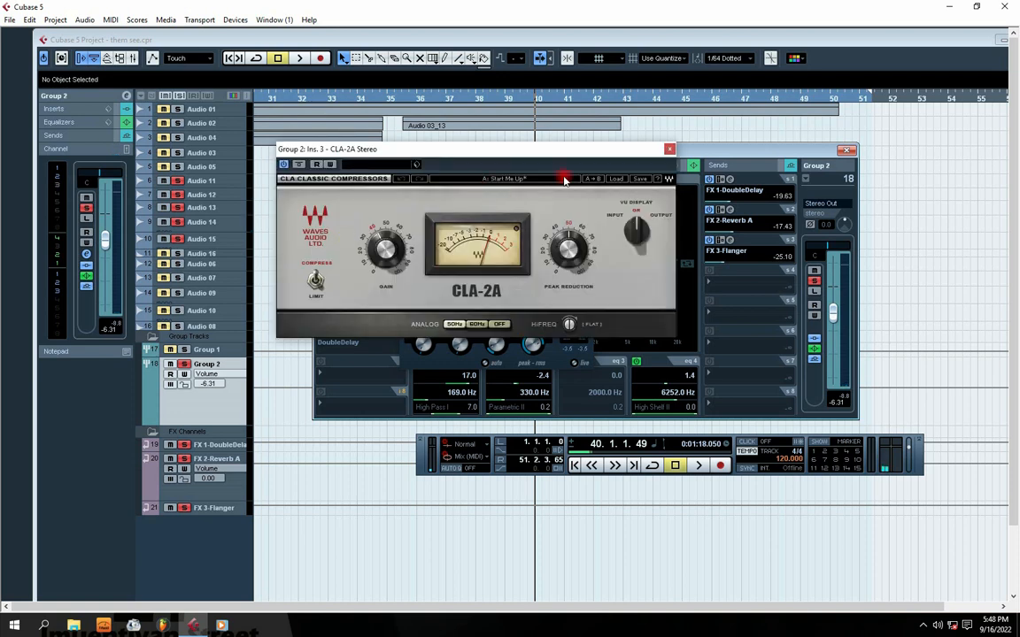
{"action": "mouse_move", "coordinate": [488, 157]}
{"action": "left_mouse_down"}
{"action": "mouse_move", "coordinate": [736, 177]}
{"action": "mouse_move", "coordinate": [623, 176]}
{"action": "mouse_move", "coordinate": [563, 208]}
{"action": "left_mouse_up"}
{"action": "key", "text": "space"}
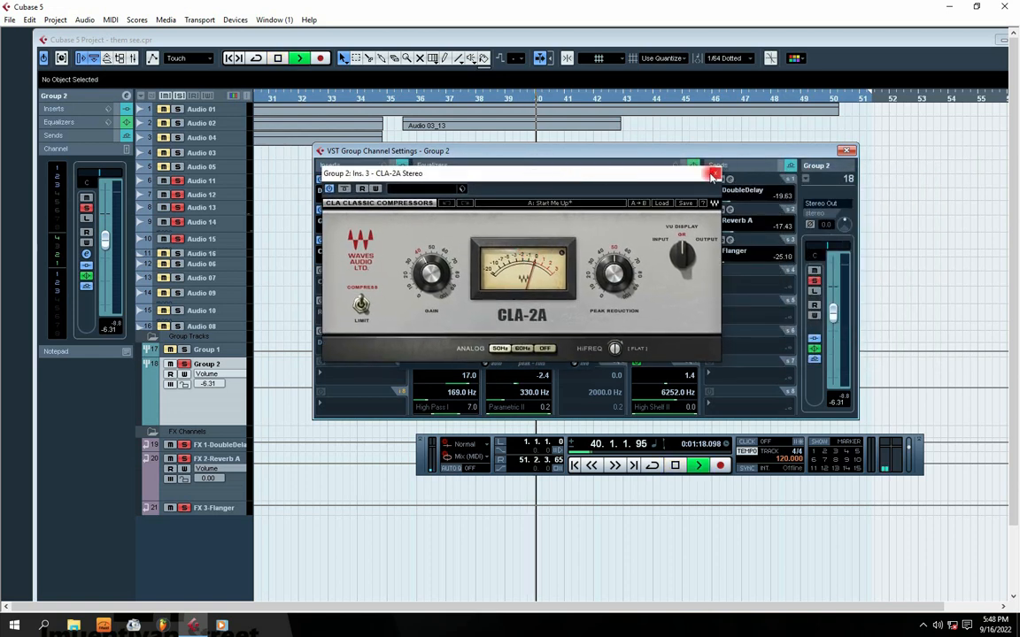
{"action": "left_click_drag", "start_coordinate": [504, 177], "coordinate": [516, 178]}
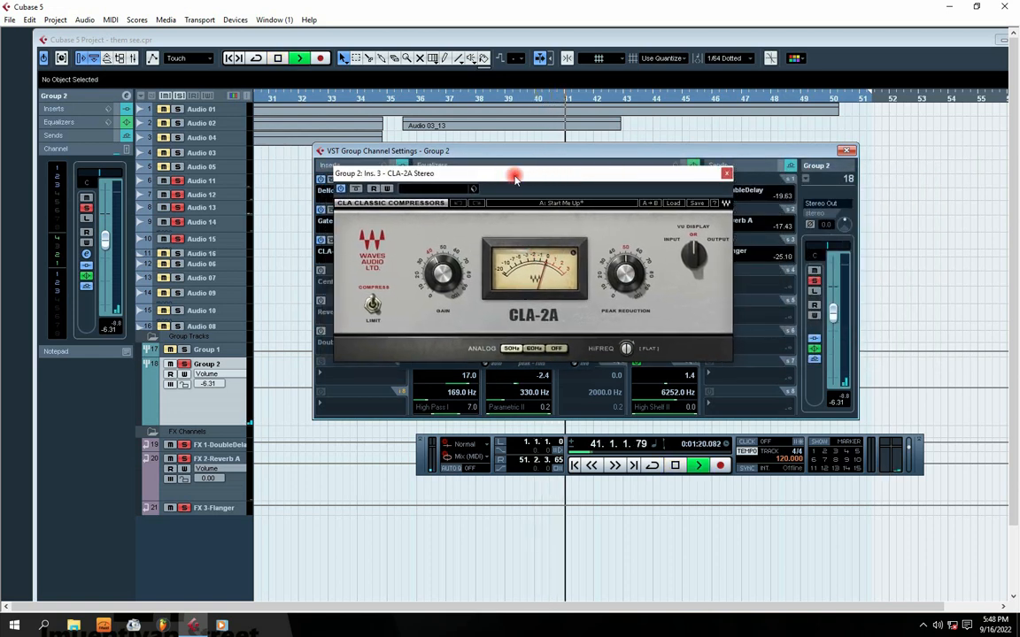
{"action": "left_click", "coordinate": [726, 175]}
{"action": "key", "text": "space"}
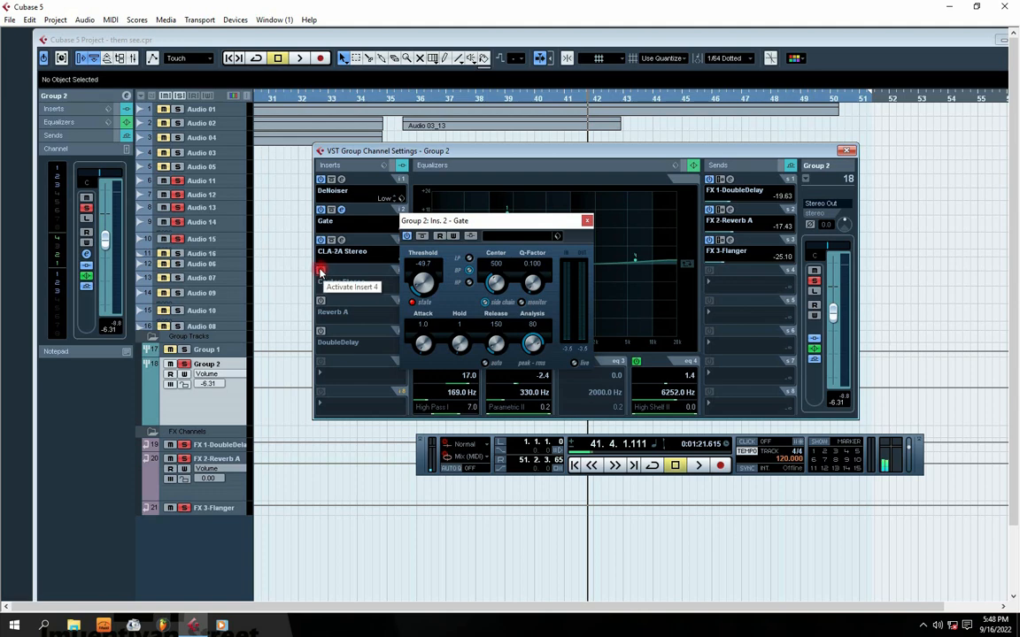
Step: Switch on Group 2's Center Stereo insert, open its window and audition the grouped vocals through it
{"action": "left_click", "coordinate": [321, 271]}
{"action": "left_click", "coordinate": [342, 271]}
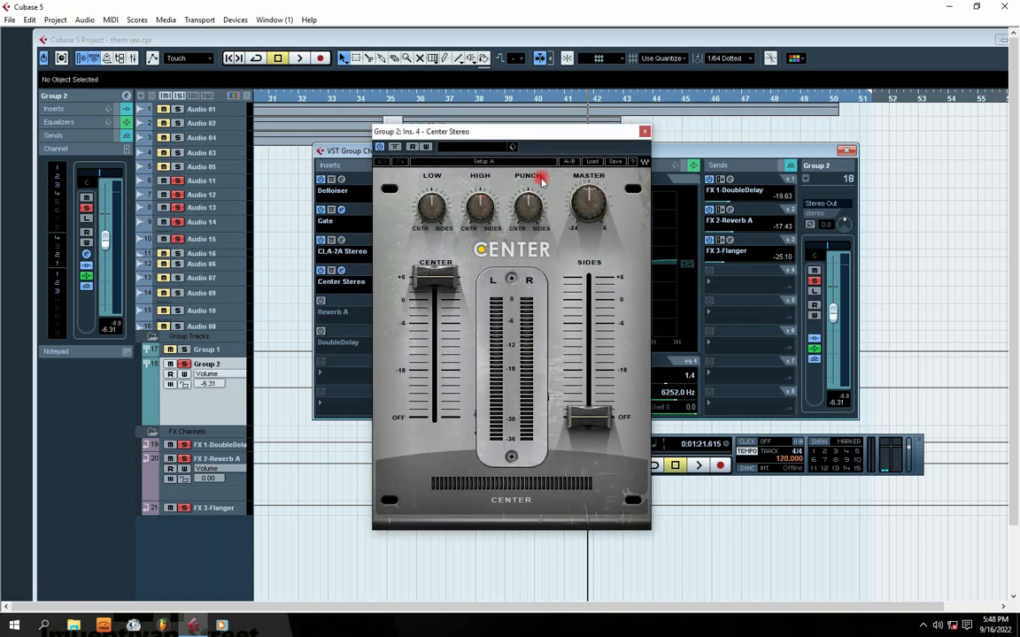
{"action": "left_click_drag", "start_coordinate": [471, 132], "coordinate": [530, 162]}
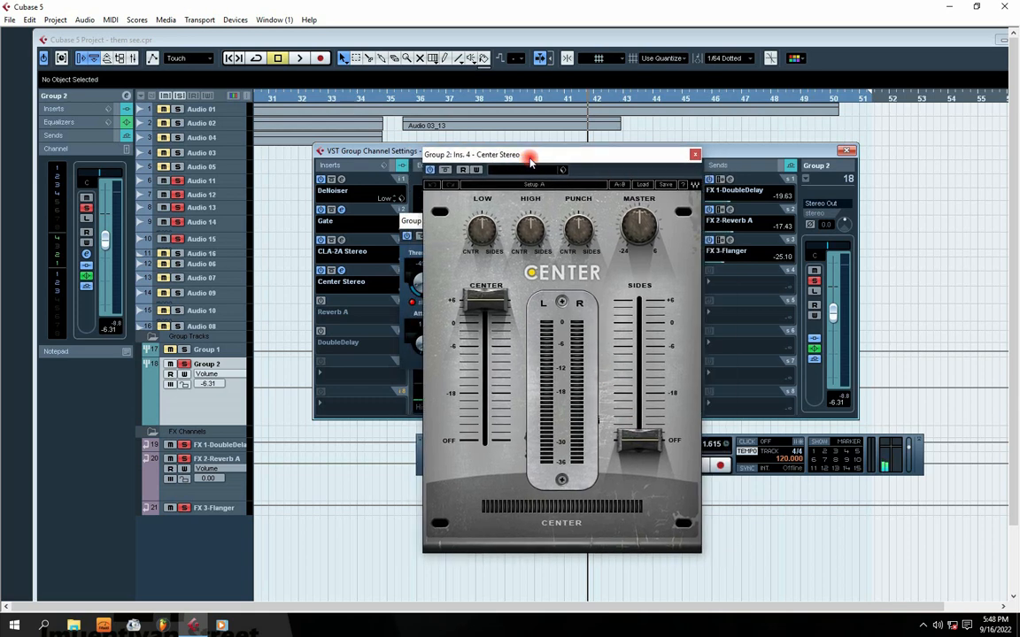
{"action": "key", "text": "space"}
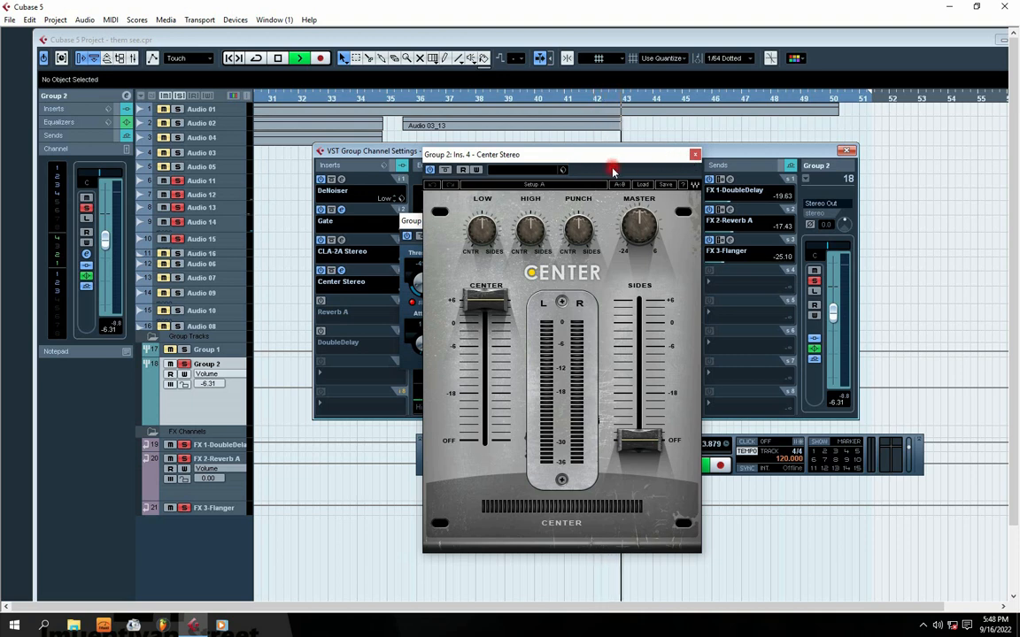
{"action": "key", "text": "space"}
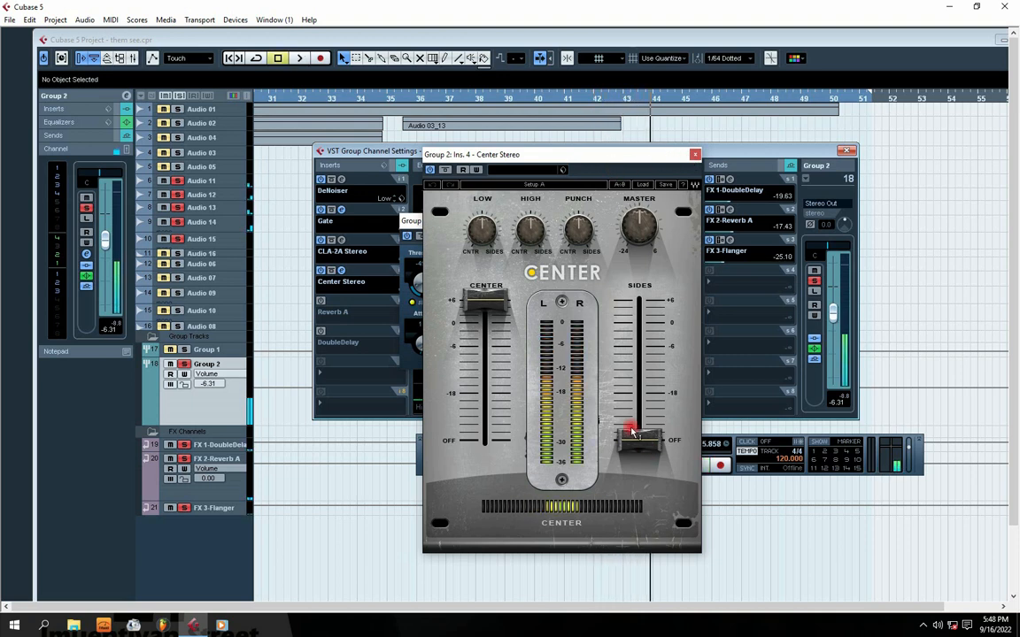
Step: Raise Center Stereo's Sides fader to its +6 maximum during playback, replay from around bar 39, and return Sides to Off
{"action": "left_click_drag", "start_coordinate": [640, 447], "coordinate": [639, 394]}
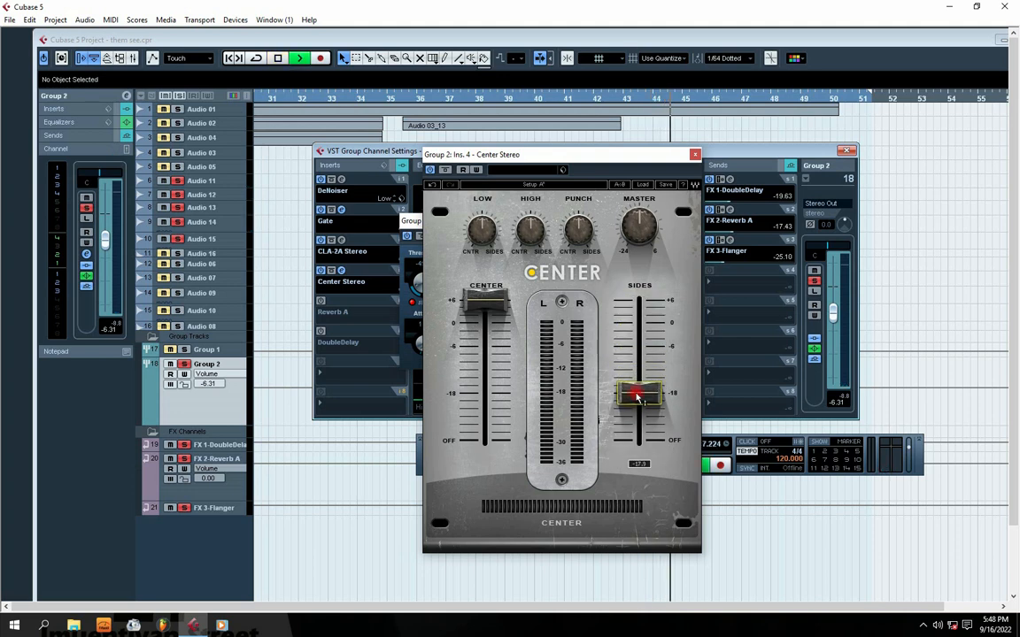
{"action": "left_click_drag", "start_coordinate": [639, 398], "coordinate": [639, 302]}
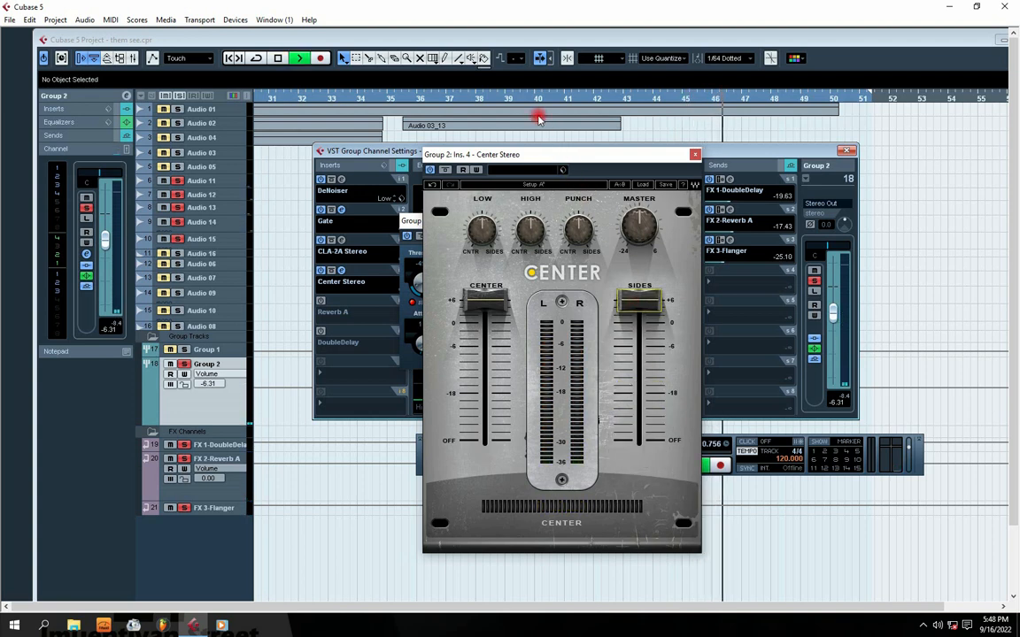
{"action": "left_click", "coordinate": [509, 98]}
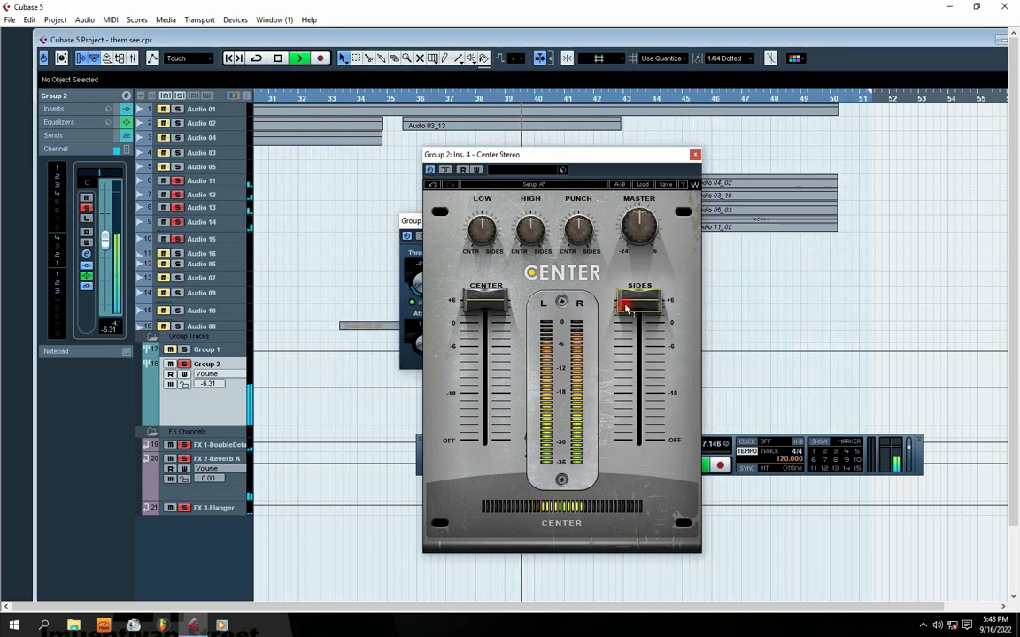
{"action": "left_click_drag", "start_coordinate": [628, 306], "coordinate": [628, 440]}
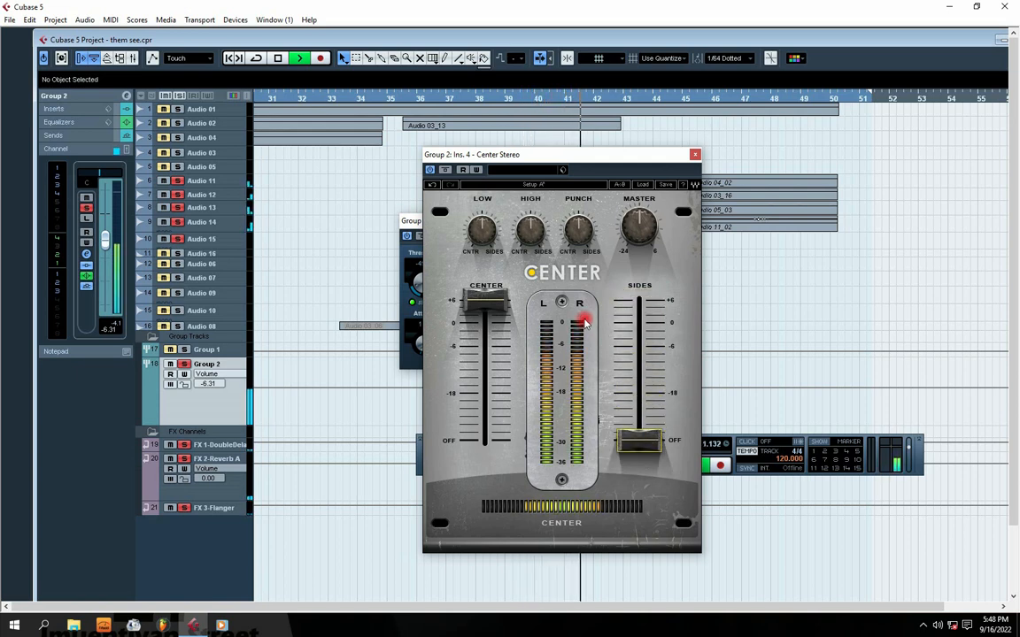
{"action": "key", "text": "space"}
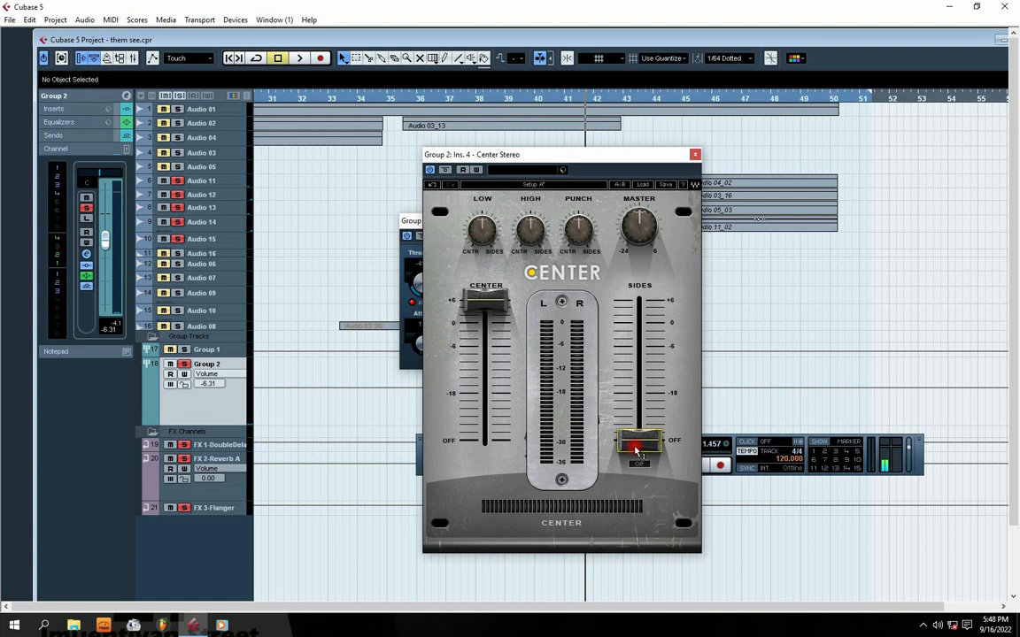
Step: Compare the vocals with Center Stereo's Sides at 6.0 and at Off again, and stop playback at the start of the clips
{"action": "left_click_drag", "start_coordinate": [636, 449], "coordinate": [639, 303]}
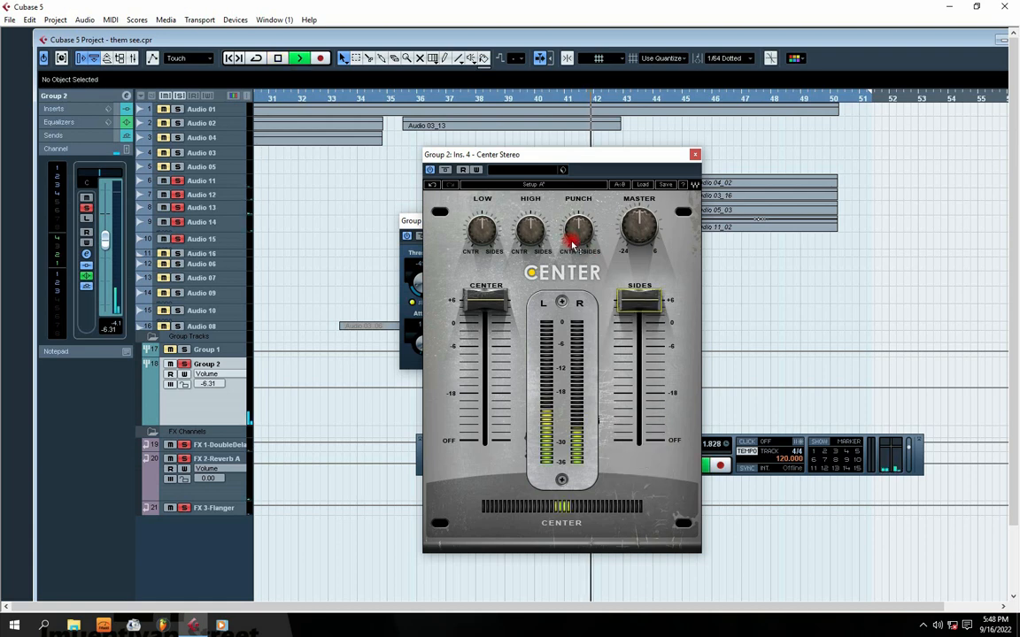
{"action": "mouse_move", "coordinate": [572, 245]}
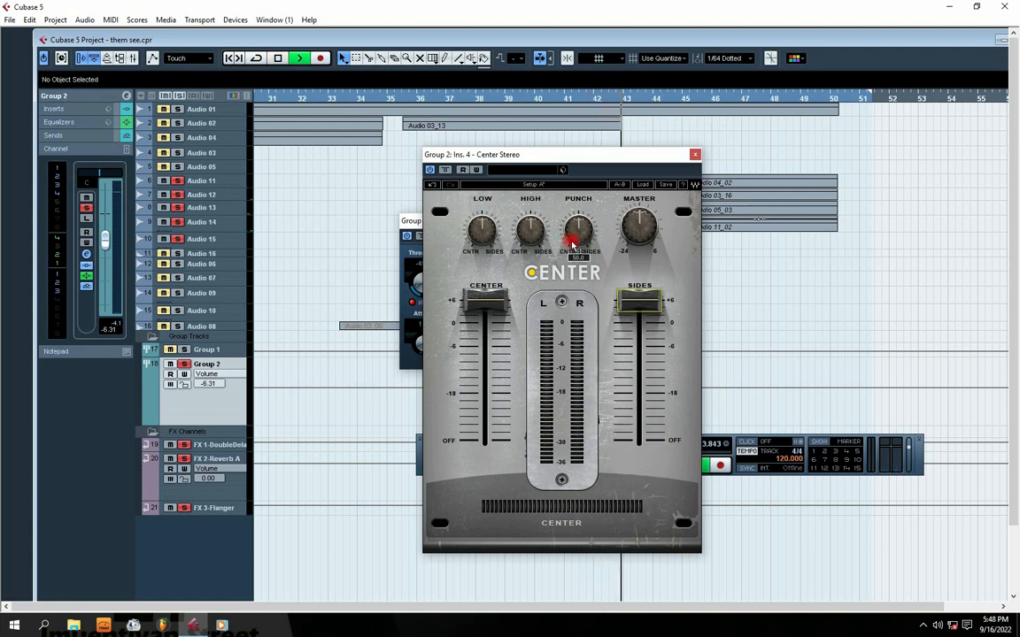
{"action": "key", "text": "space"}
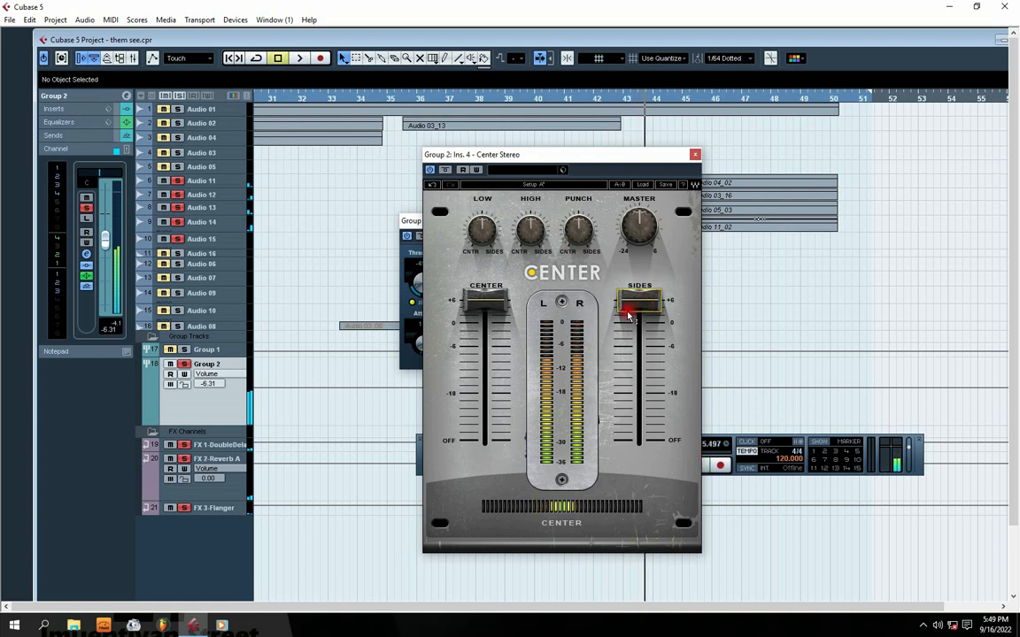
{"action": "mouse_move", "coordinate": [635, 308]}
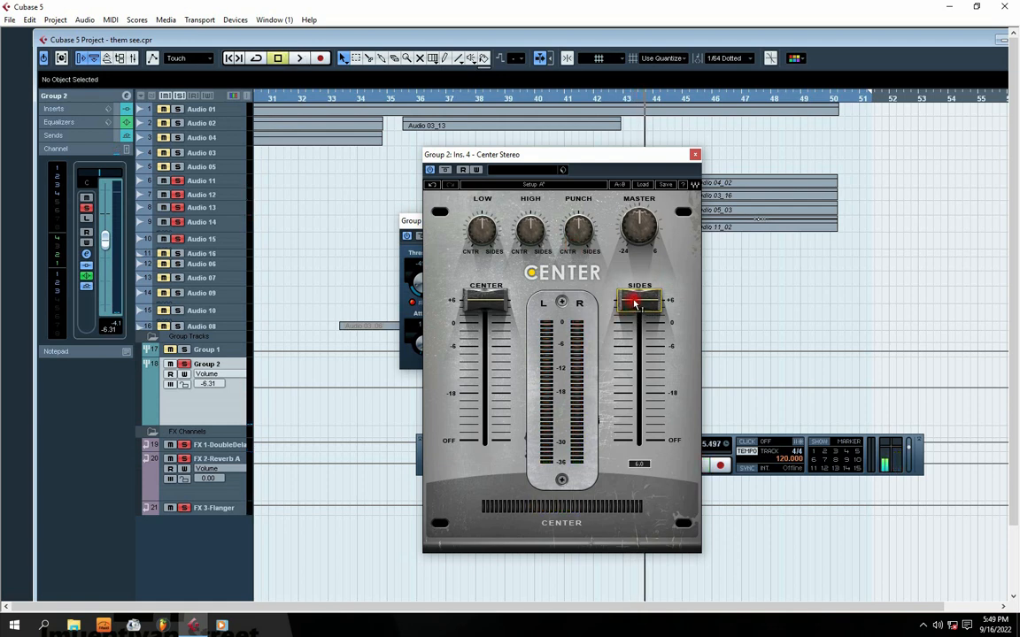
{"action": "left_click_drag", "start_coordinate": [635, 304], "coordinate": [640, 440]}
{"action": "key", "text": "space"}
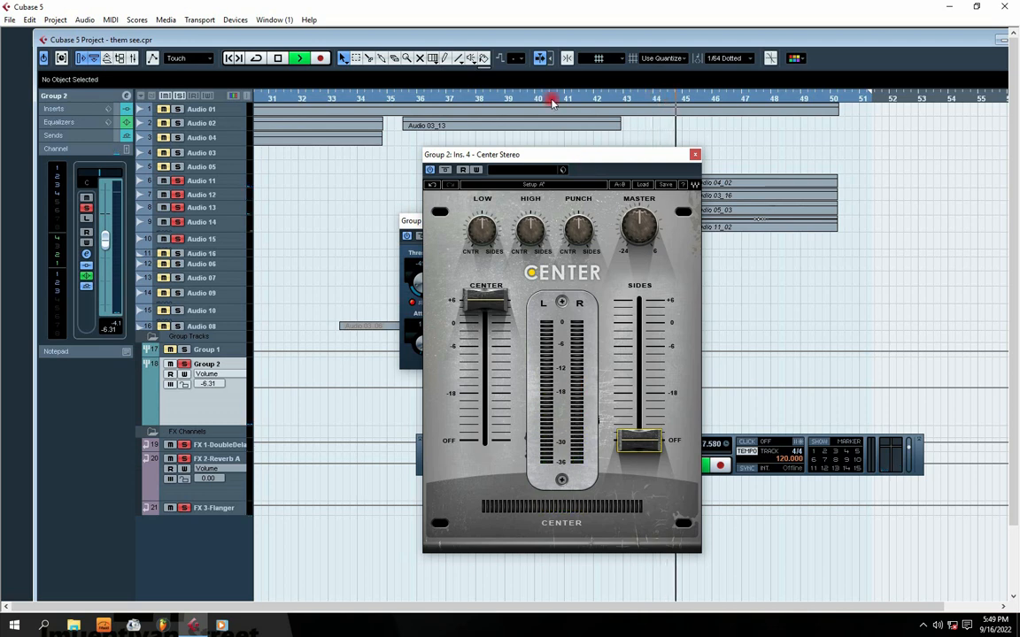
{"action": "left_click", "coordinate": [434, 99]}
{"action": "key", "text": "space"}
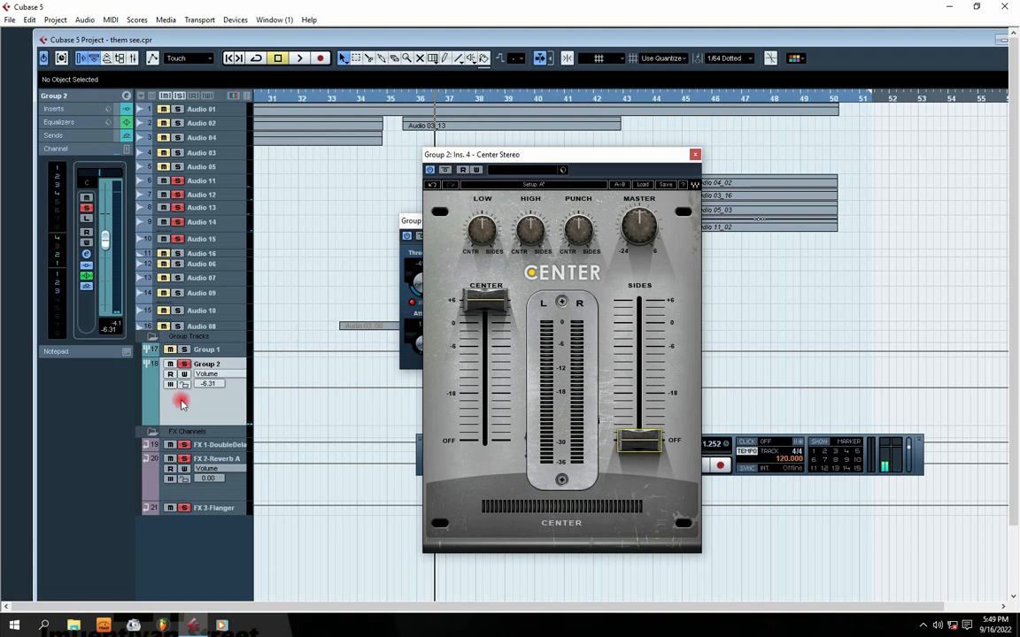
Step: Close the Center Stereo and Gate windows, and switch on the Reverb A insert in Group 2's reopened channel settings
{"action": "left_click", "coordinate": [695, 152]}
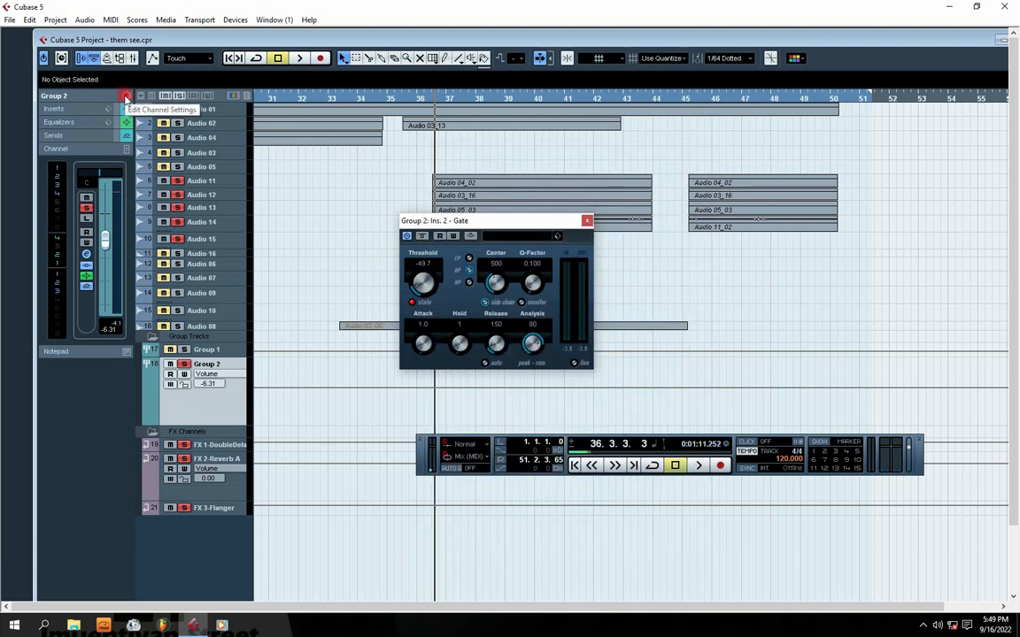
{"action": "left_click", "coordinate": [285, 149]}
{"action": "left_click", "coordinate": [591, 222]}
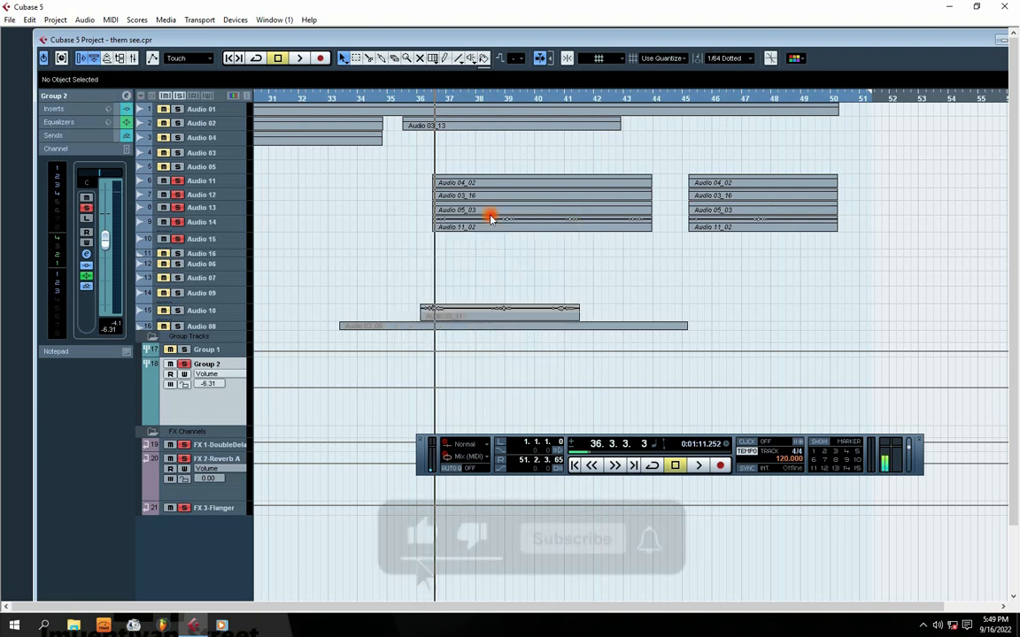
{"action": "left_click", "coordinate": [125, 96]}
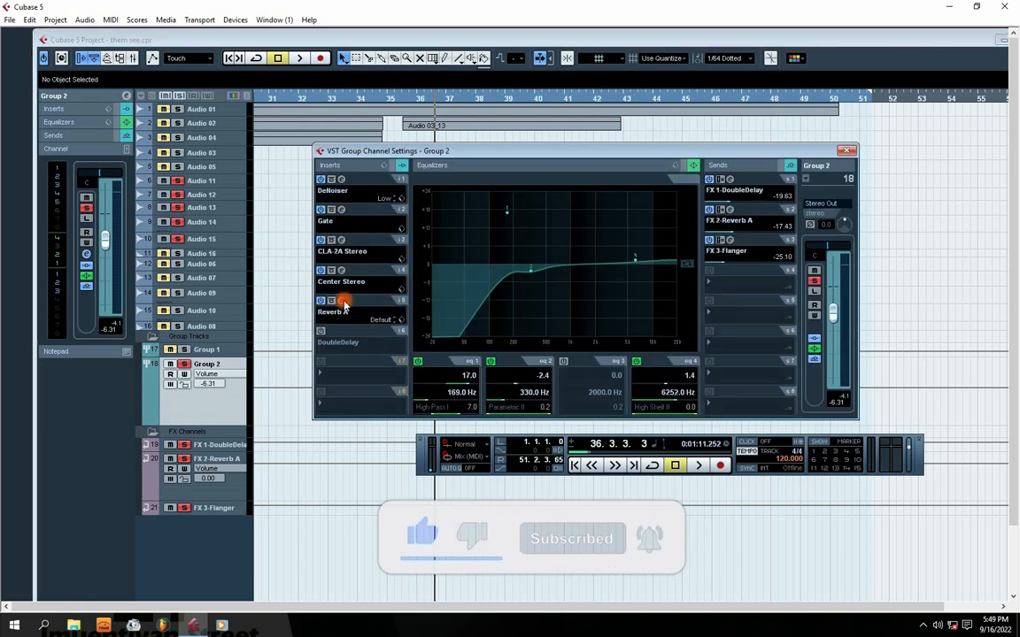
{"action": "left_click_drag", "start_coordinate": [467, 152], "coordinate": [489, 155]}
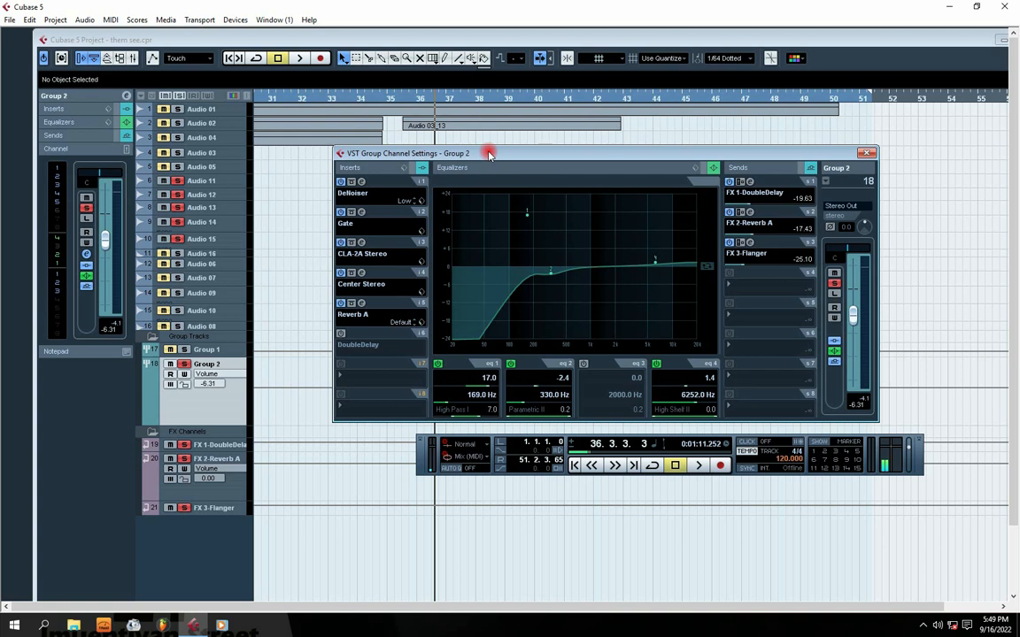
{"action": "left_click", "coordinate": [924, 624]}
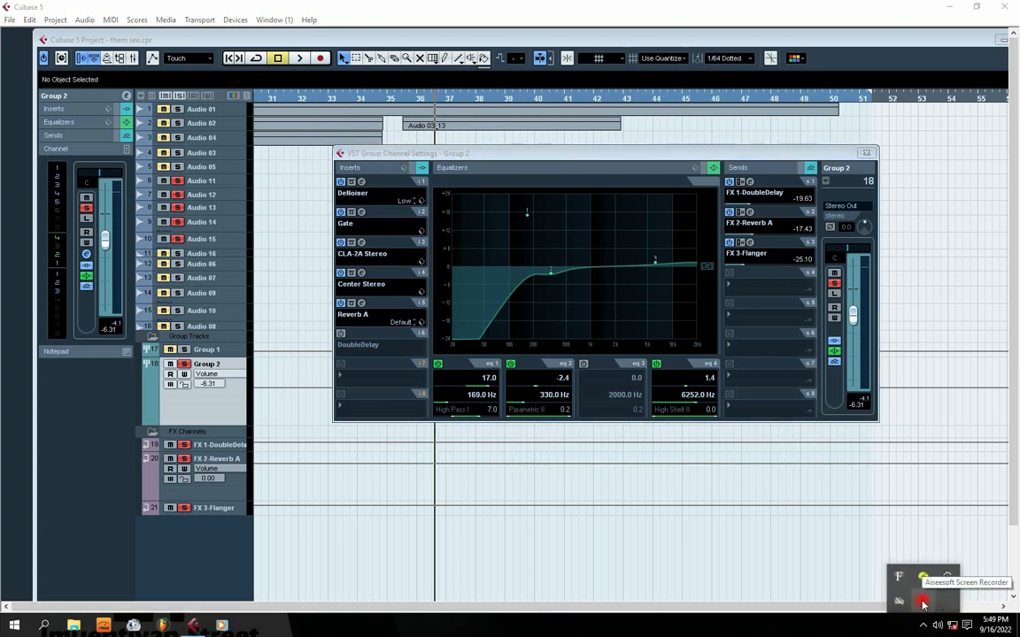
{"action": "left_click", "coordinate": [923, 604]}
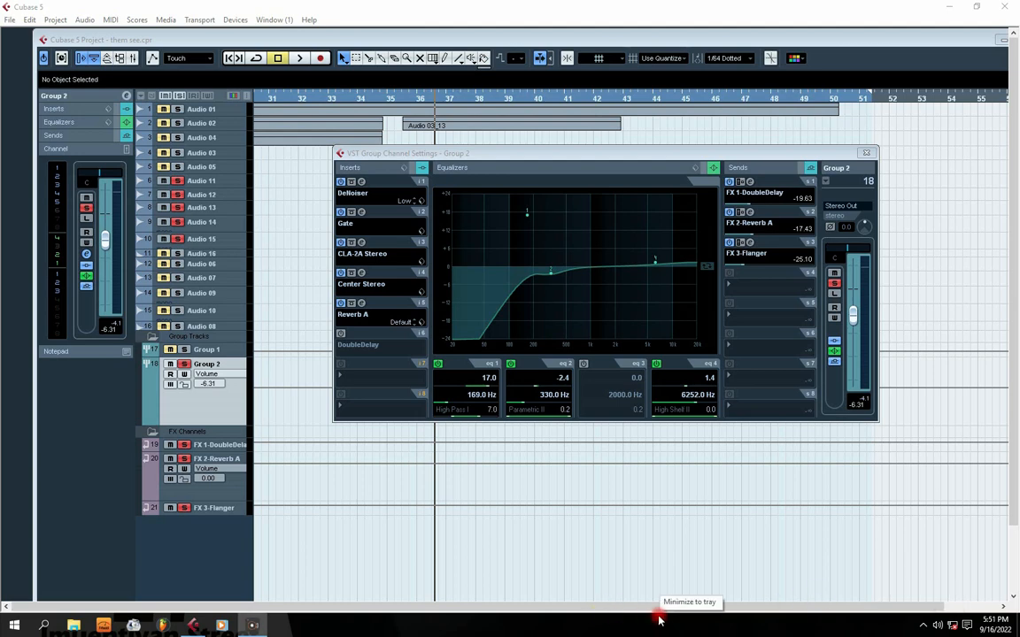
{"action": "left_click", "coordinate": [658, 620]}
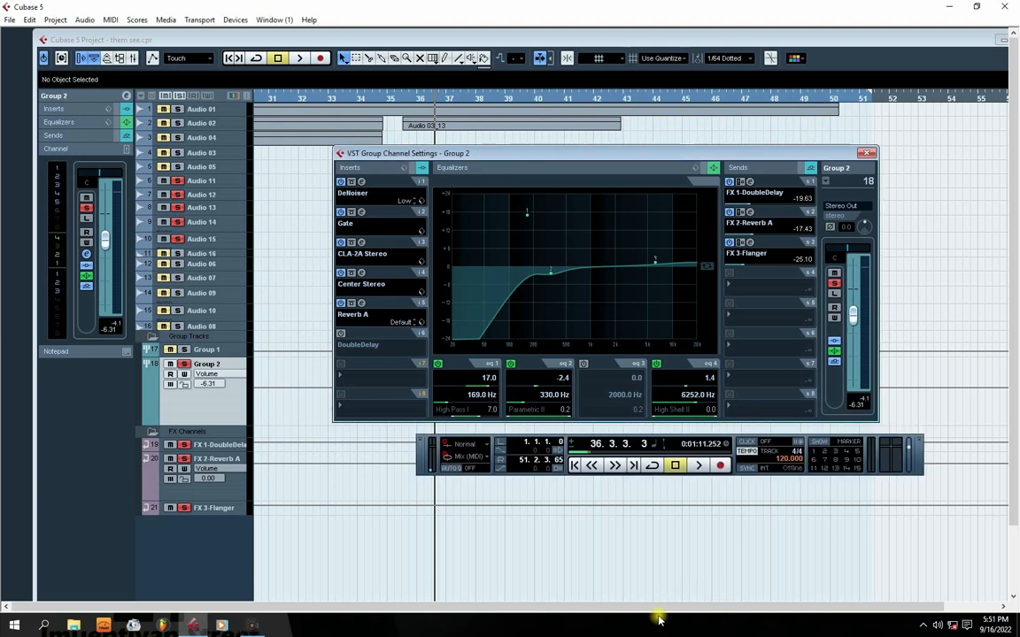
Step: Open Group 2's Reverb A insert to examine its filter, predelay, room size and mix settings, and close its window
{"action": "left_click", "coordinate": [361, 304]}
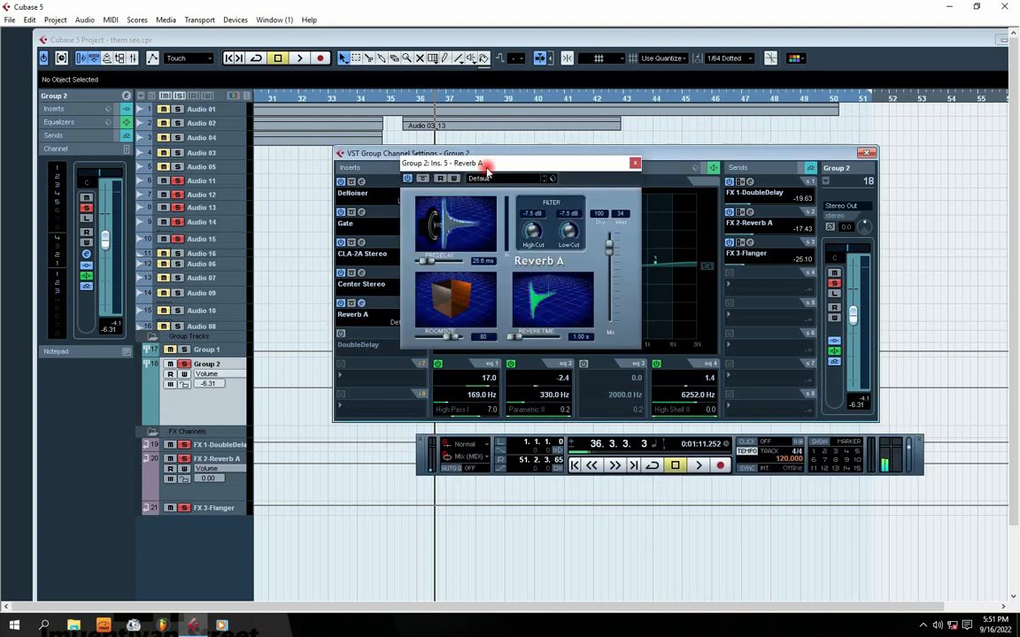
{"action": "left_click_drag", "start_coordinate": [486, 168], "coordinate": [490, 220]}
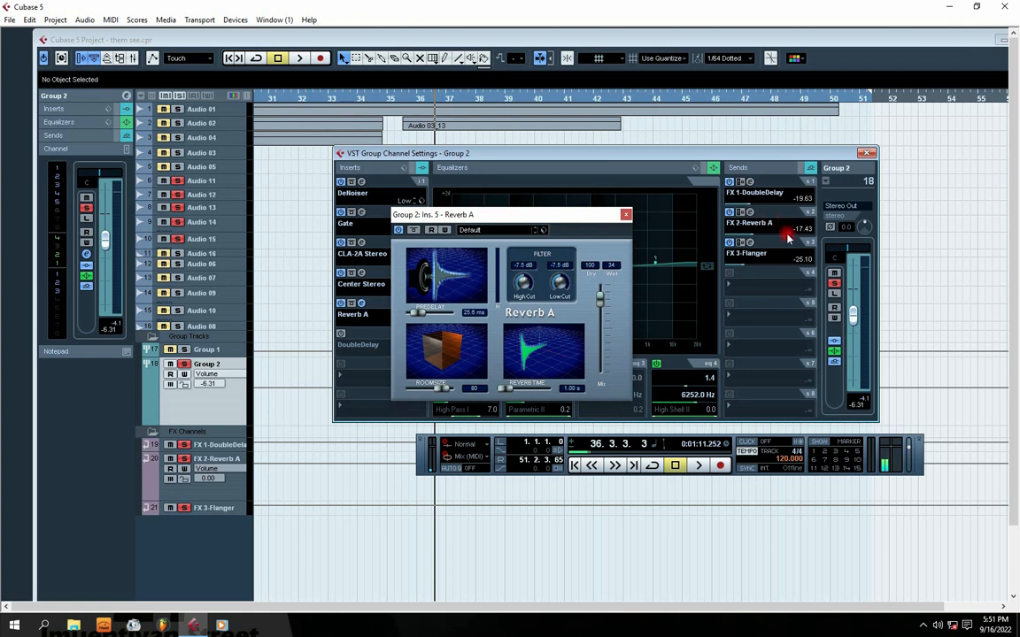
{"action": "left_click", "coordinate": [626, 214]}
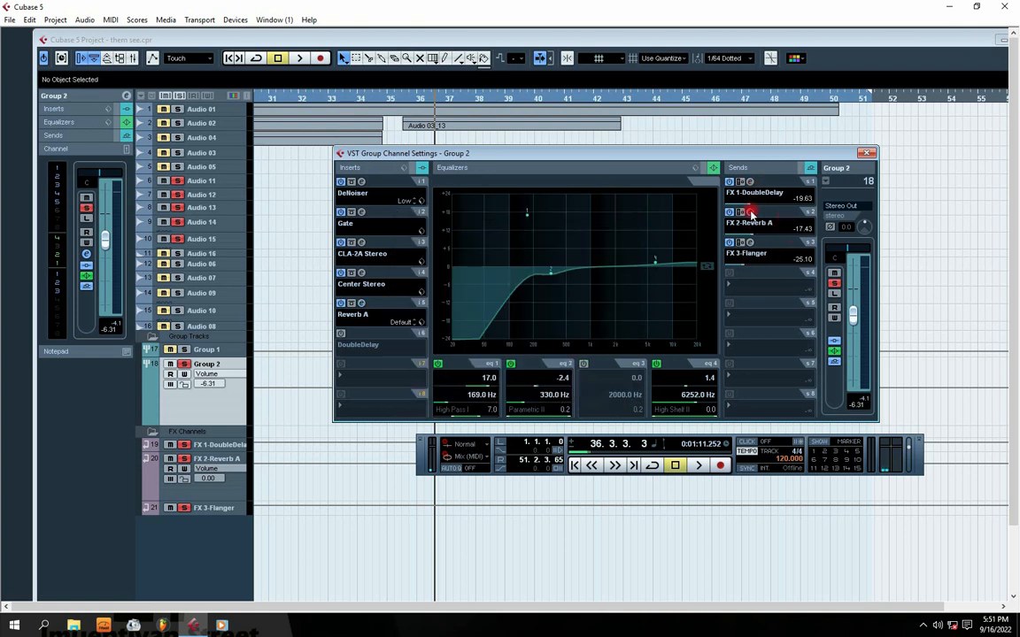
Step: Examine the FX 2-Reverb A send effect's settings and Group 2's own Reverb A insert, closing each window again
{"action": "left_click", "coordinate": [749, 214]}
{"action": "left_click", "coordinate": [652, 217]}
{"action": "left_click", "coordinate": [751, 215]}
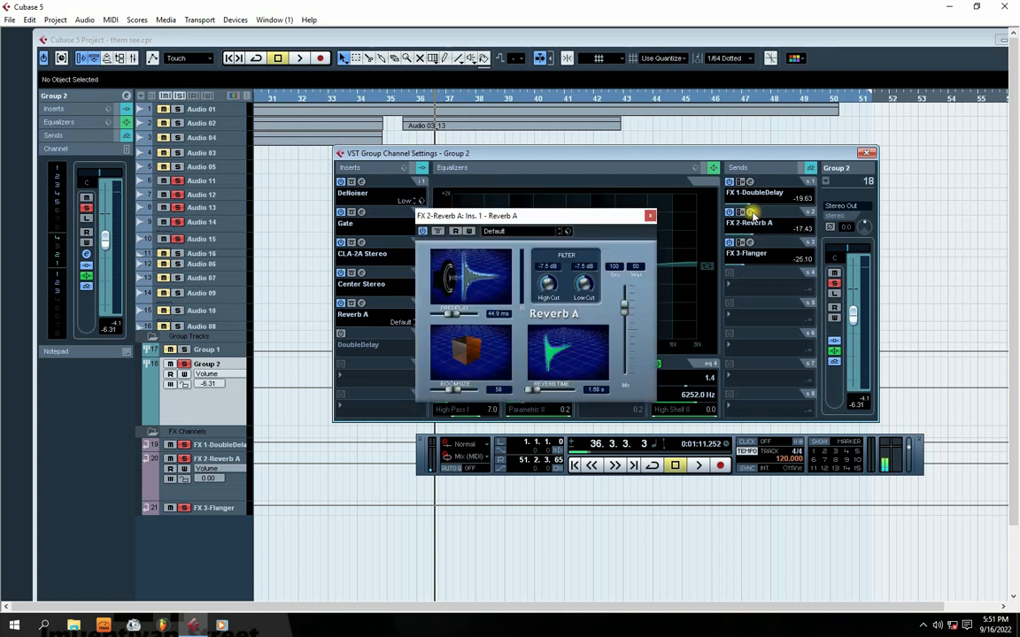
{"action": "left_click", "coordinate": [650, 217]}
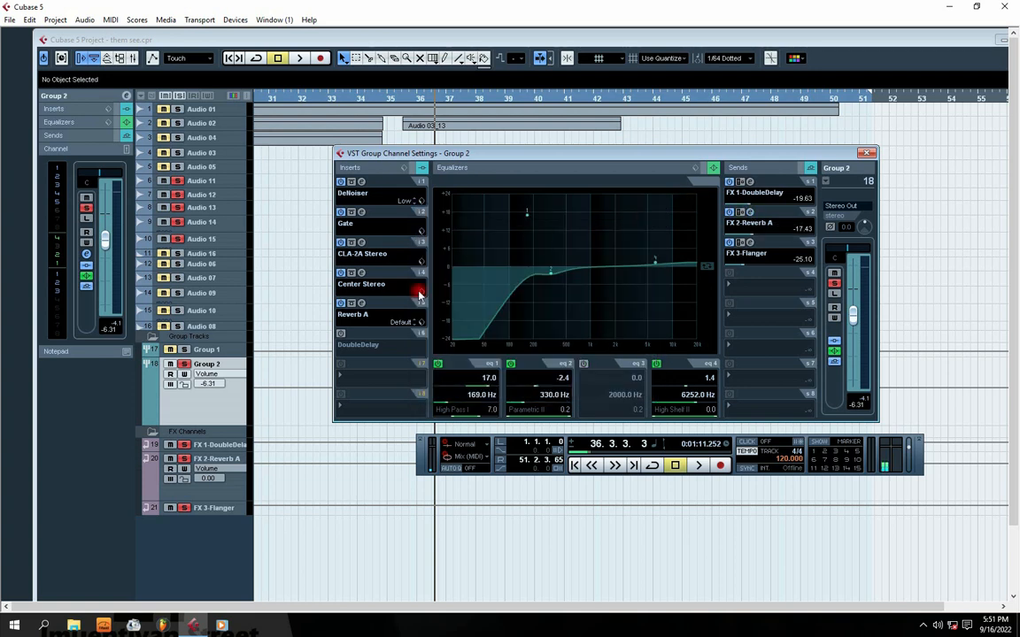
{"action": "left_click", "coordinate": [363, 304]}
{"action": "left_click", "coordinate": [626, 219]}
Step: Move Group 2's channel settings window lower and compare vocal playback with the Reverb A insert on and off
{"action": "left_click_drag", "start_coordinate": [496, 159], "coordinate": [486, 182]}
{"action": "key", "text": "space"}
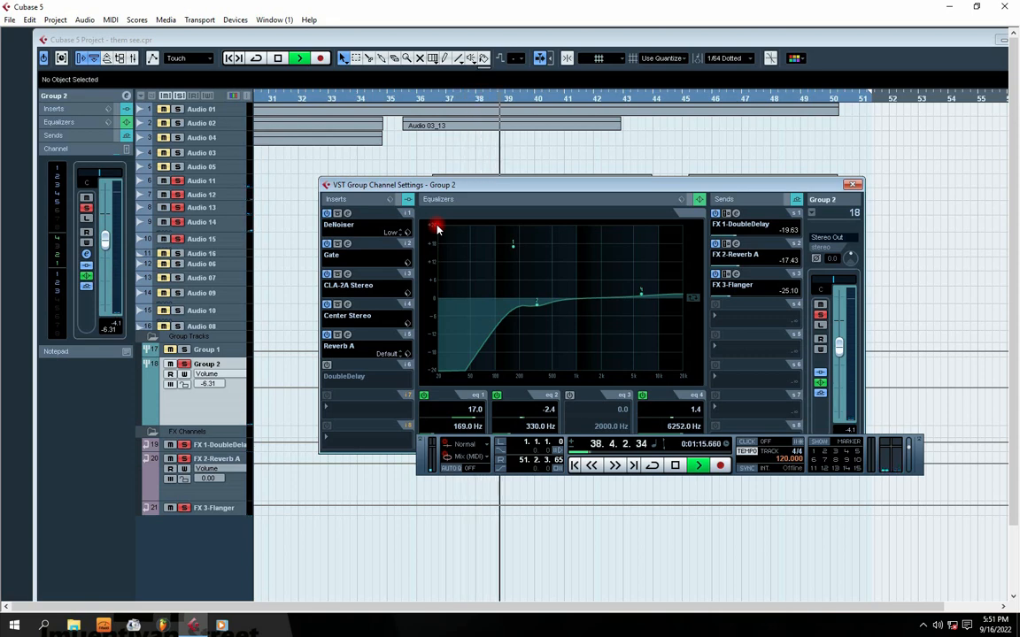
{"action": "key", "text": "space"}
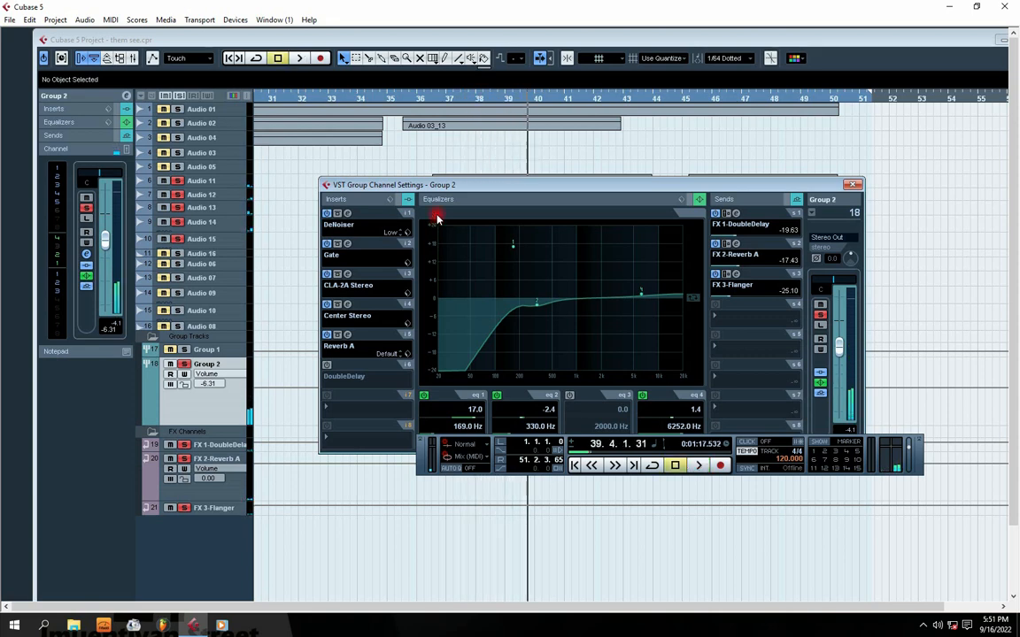
{"action": "left_click", "coordinate": [326, 336]}
{"action": "left_click", "coordinate": [478, 185]}
{"action": "key", "text": "space"}
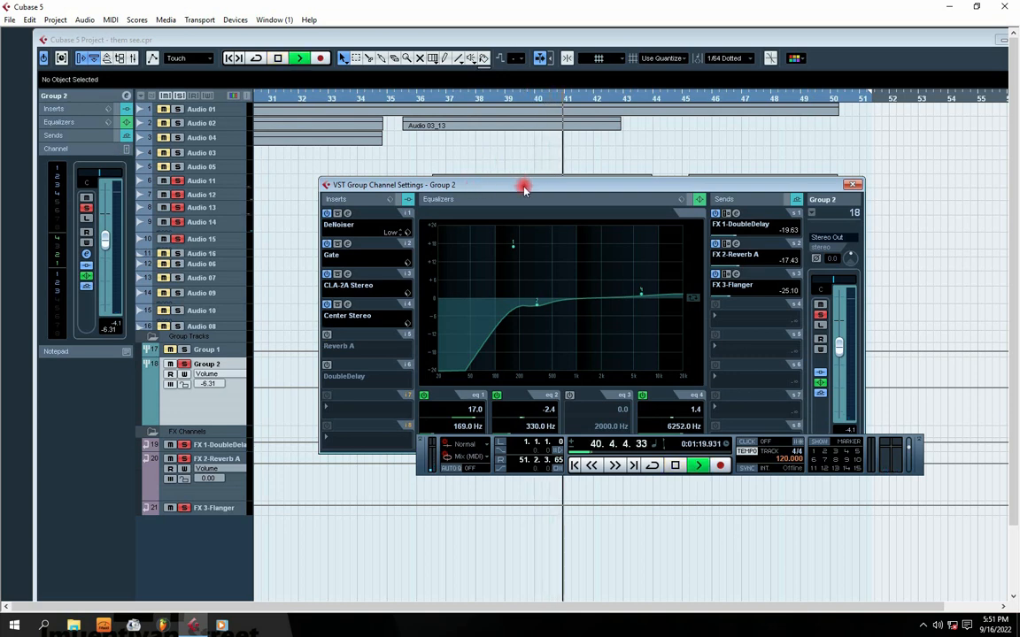
{"action": "key", "text": "space"}
Step: Switch Group 2's Reverb A insert back on and try its mix slider at 30 wet
{"action": "left_click", "coordinate": [328, 335]}
{"action": "left_click", "coordinate": [347, 335]}
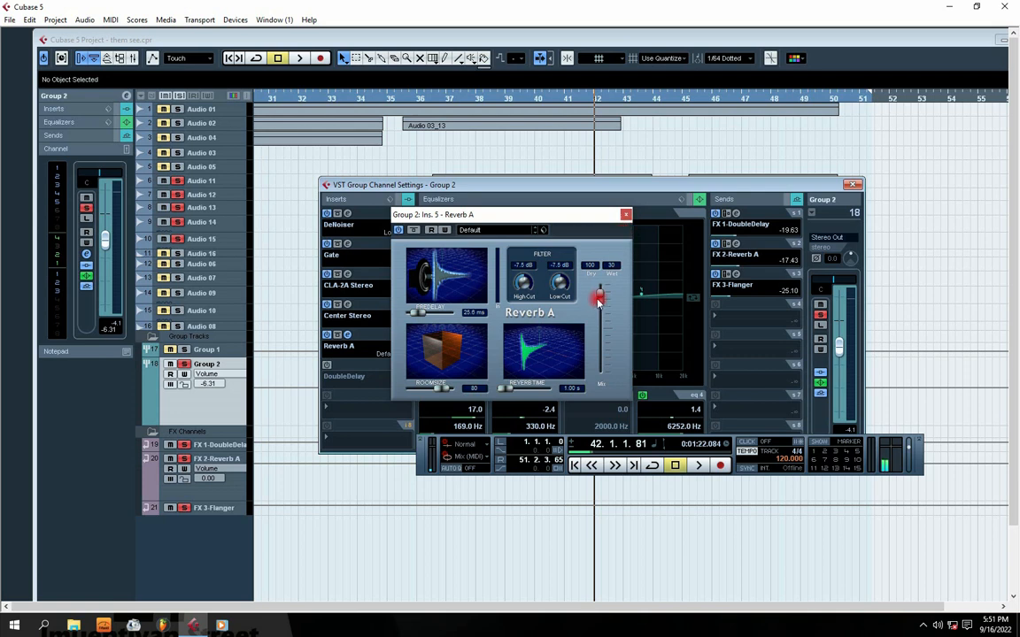
{"action": "left_click", "coordinate": [625, 214]}
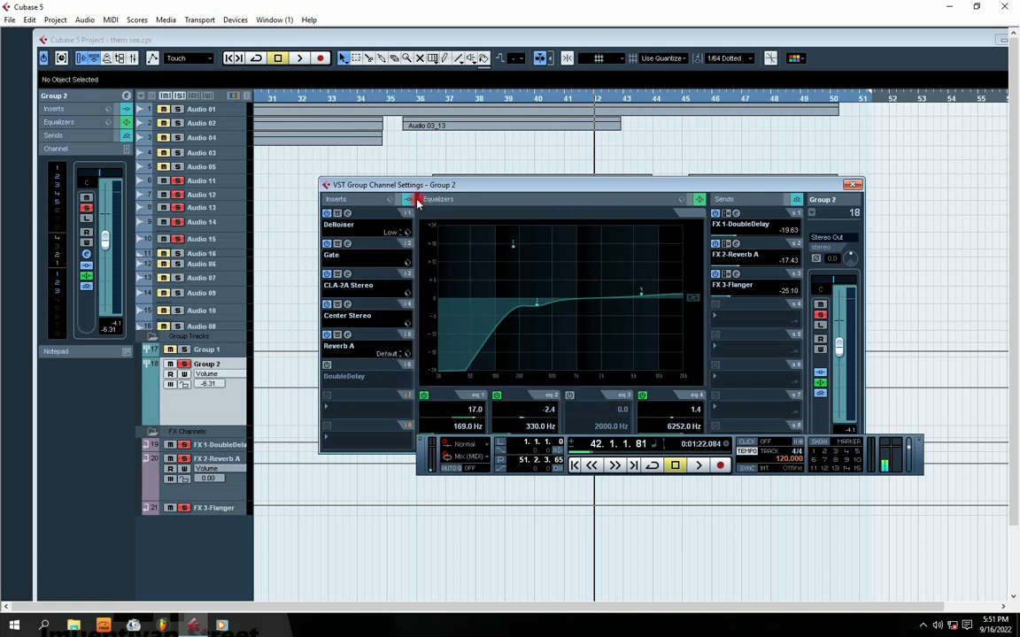
Step: Replay the vocals from around bar 36 and open Group 2's Reverb A insert during playback
{"action": "left_click", "coordinate": [420, 104]}
{"action": "key", "text": "space"}
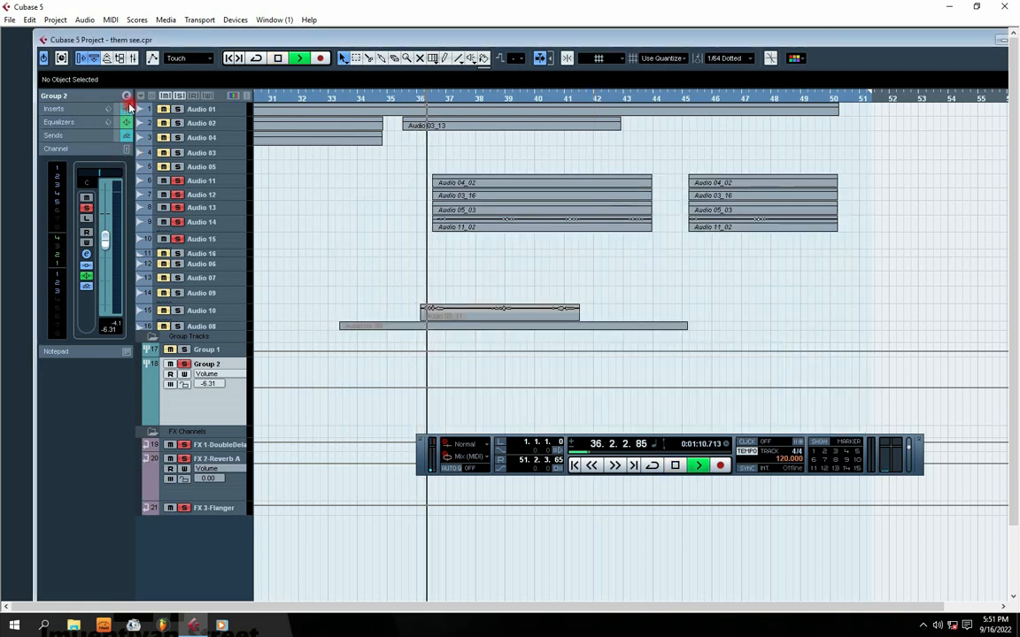
{"action": "left_click", "coordinate": [126, 96]}
{"action": "left_click", "coordinate": [350, 339]}
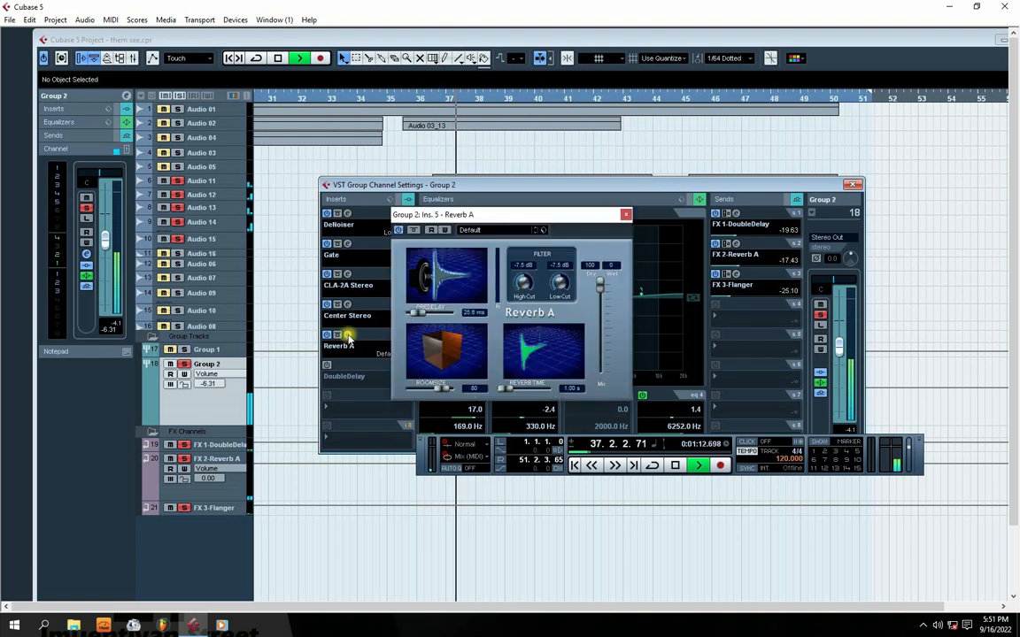
{"action": "key", "text": "space"}
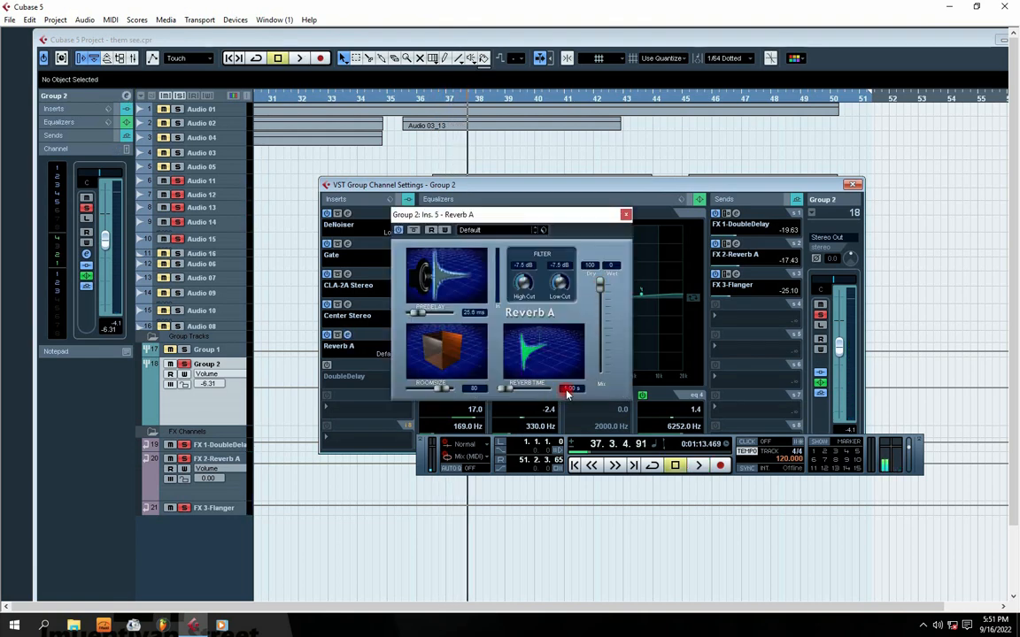
Step: Compare the FX 2-Reverb A reverb time and room size with those of Group 2's open Reverb A insert
{"action": "left_click", "coordinate": [735, 244]}
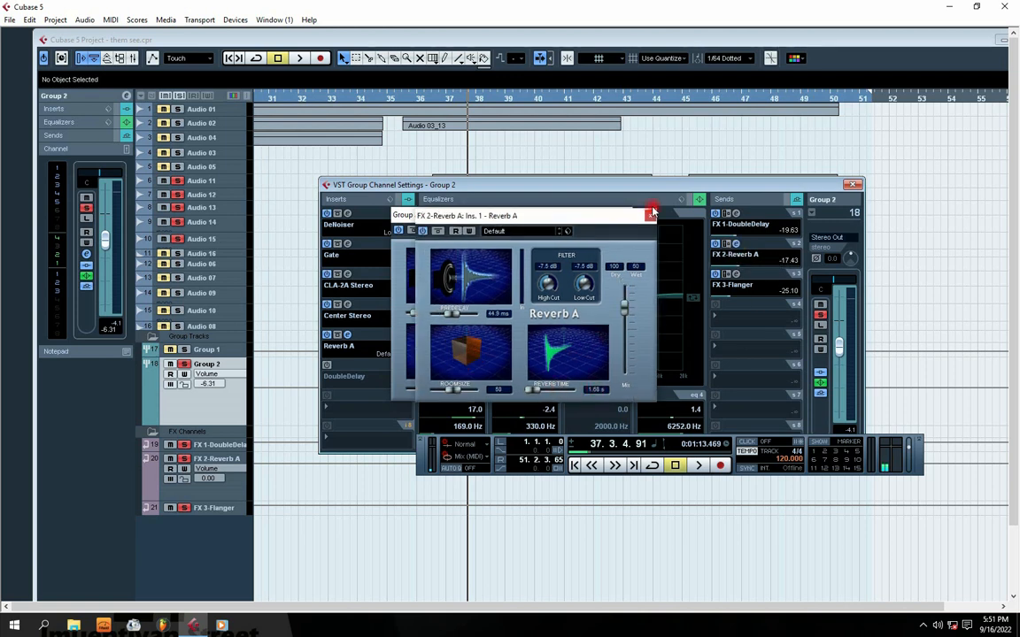
{"action": "left_click", "coordinate": [651, 214]}
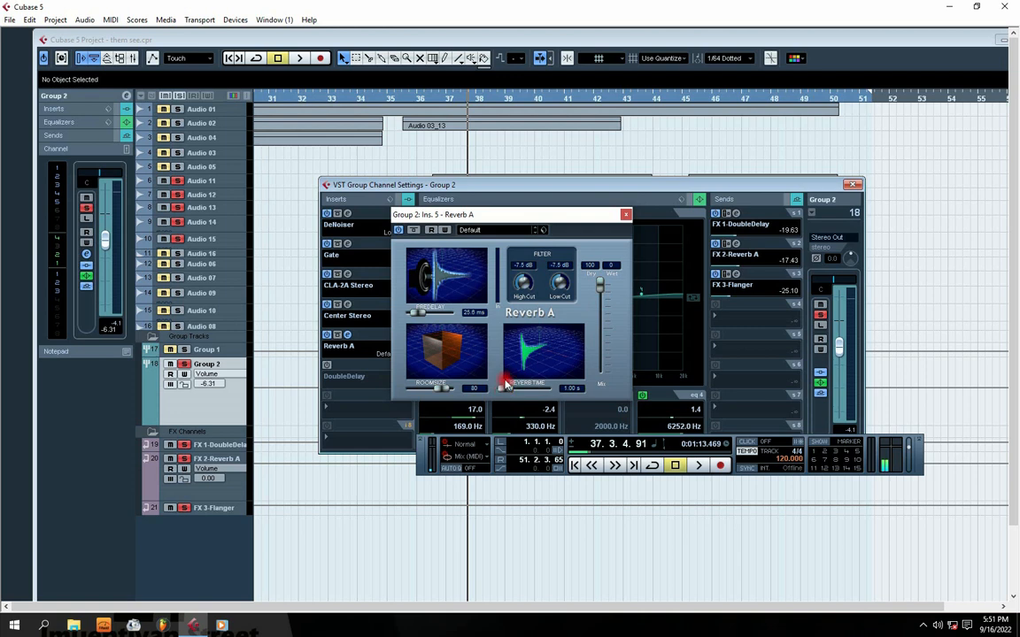
{"action": "left_click", "coordinate": [738, 247]}
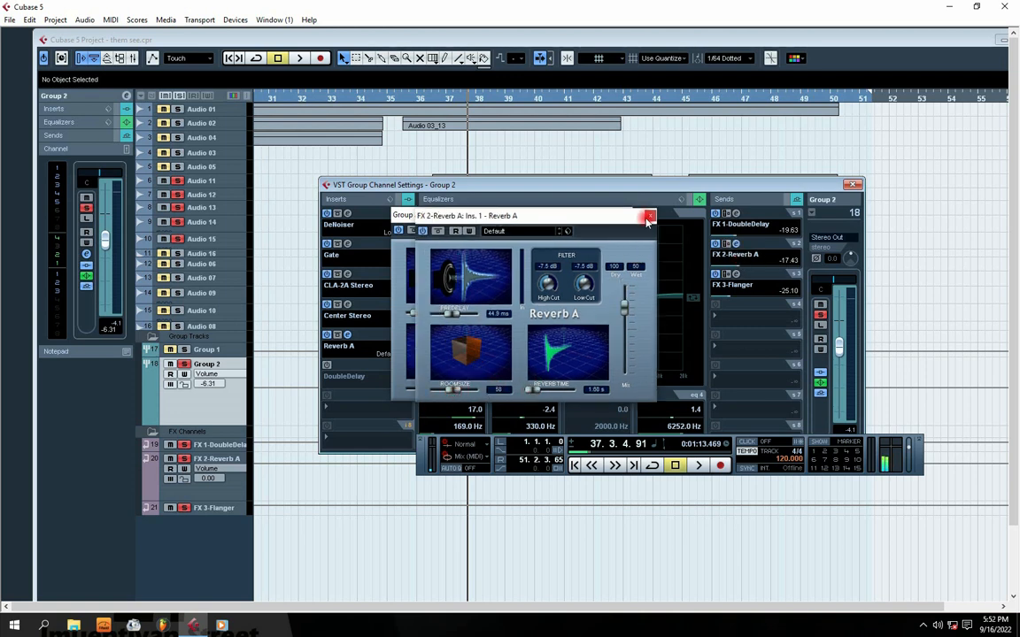
{"action": "left_click", "coordinate": [648, 217]}
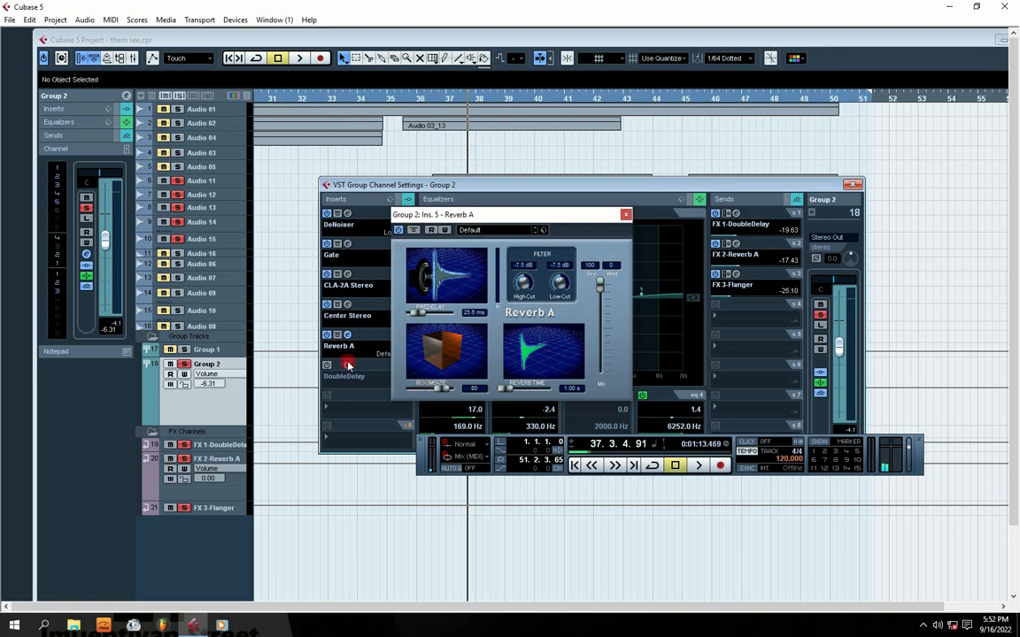
Step: Set the Reverb A insert's mix to 2 wet, close its window and play a stretch of the vocals
{"action": "mouse_move", "coordinate": [476, 228]}
{"action": "left_mouse_down"}
{"action": "mouse_move", "coordinate": [514, 225]}
{"action": "mouse_move", "coordinate": [469, 228]}
{"action": "left_mouse_up"}
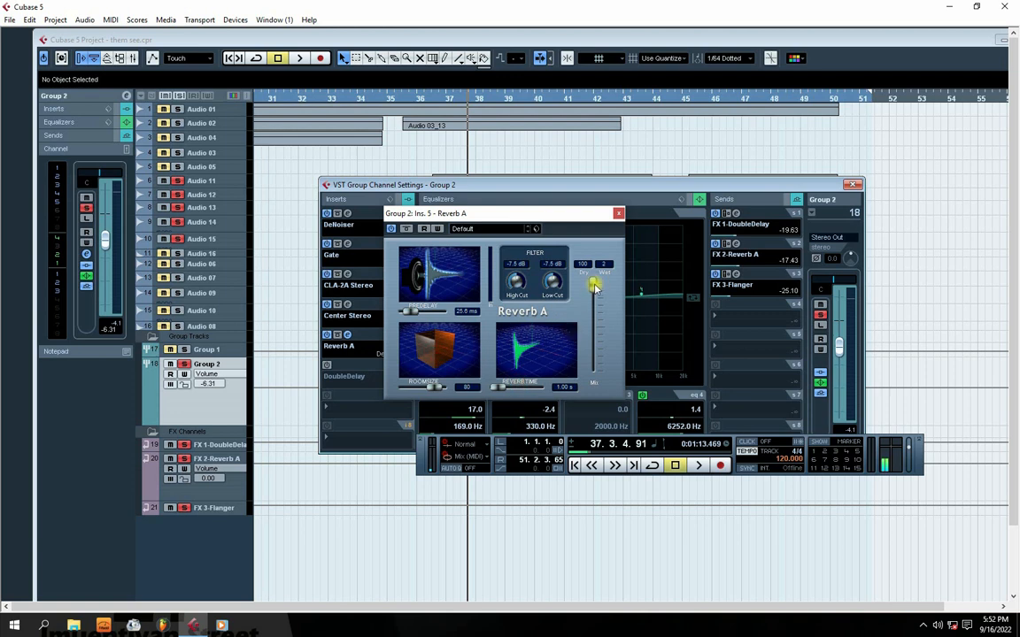
{"action": "left_click", "coordinate": [618, 214]}
{"action": "key", "text": "space"}
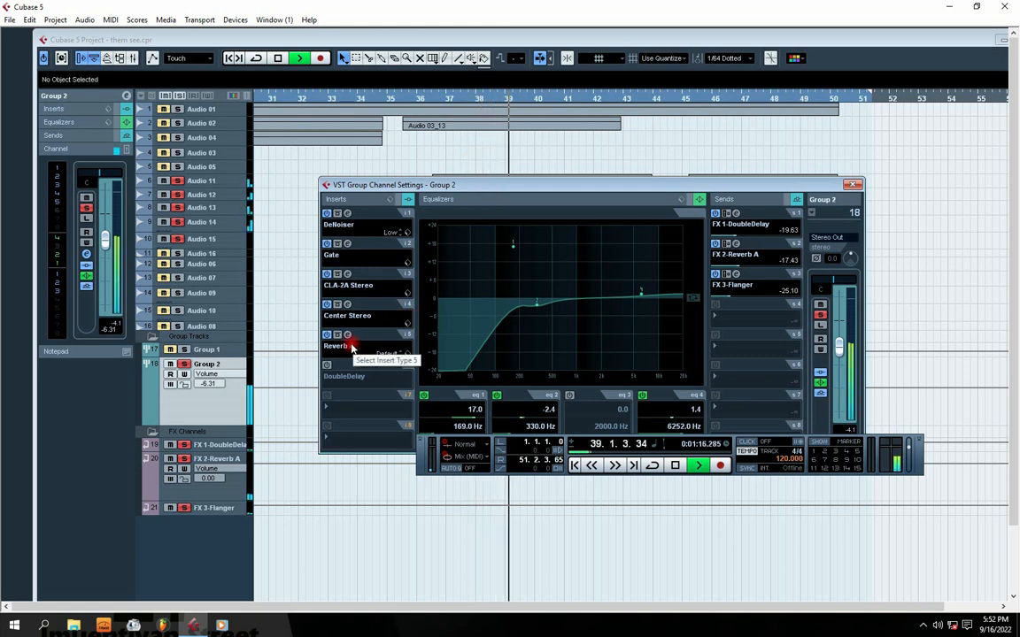
{"action": "key", "text": "space"}
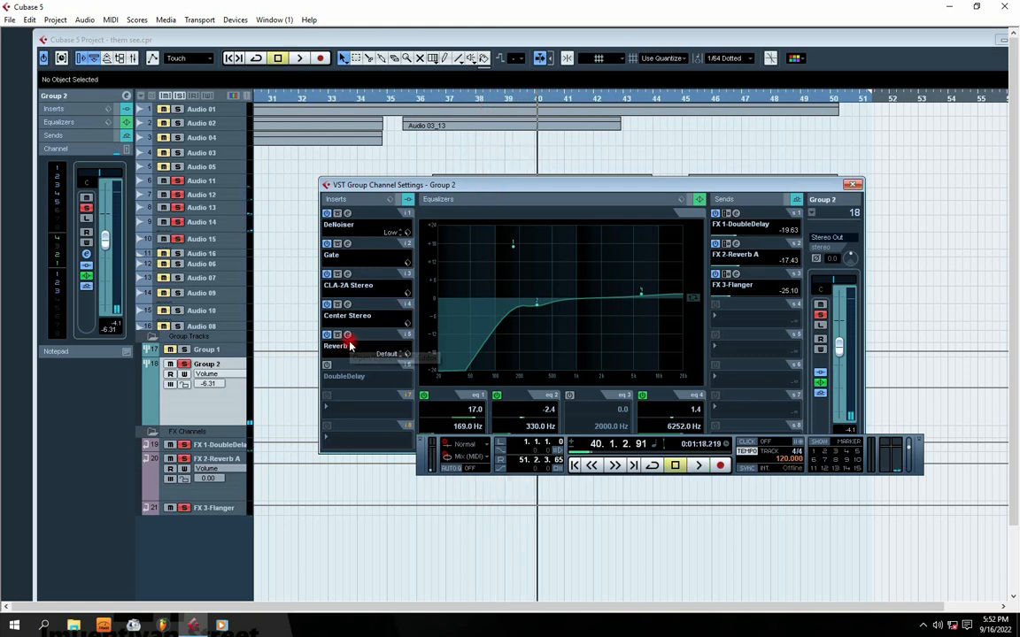
Step: Audition the vocals with Group 2's Reverb A insert deactivated and with it activated again
{"action": "left_click", "coordinate": [327, 337]}
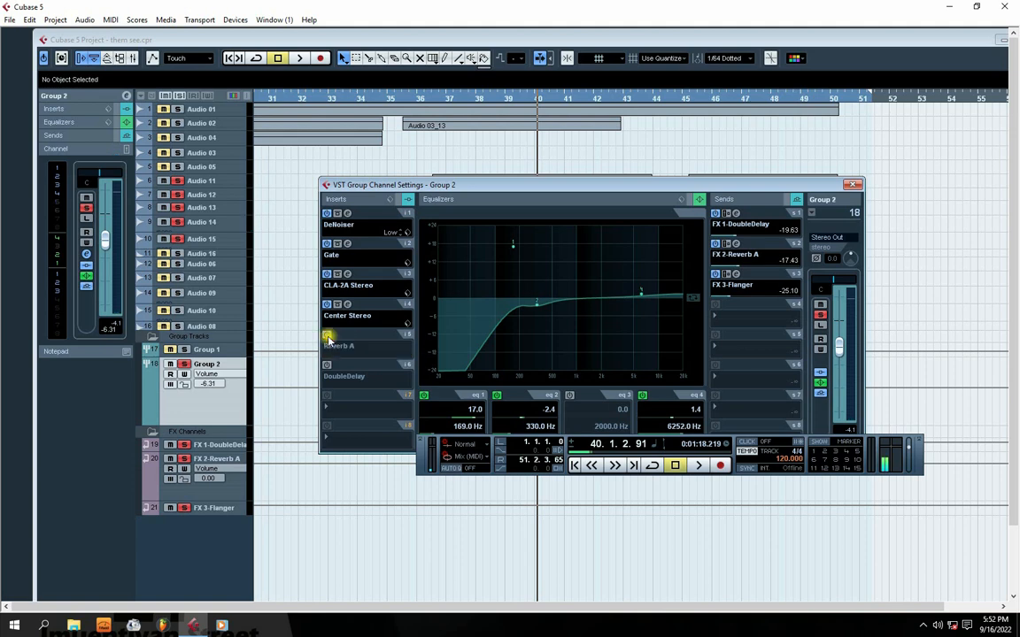
{"action": "key", "text": "space"}
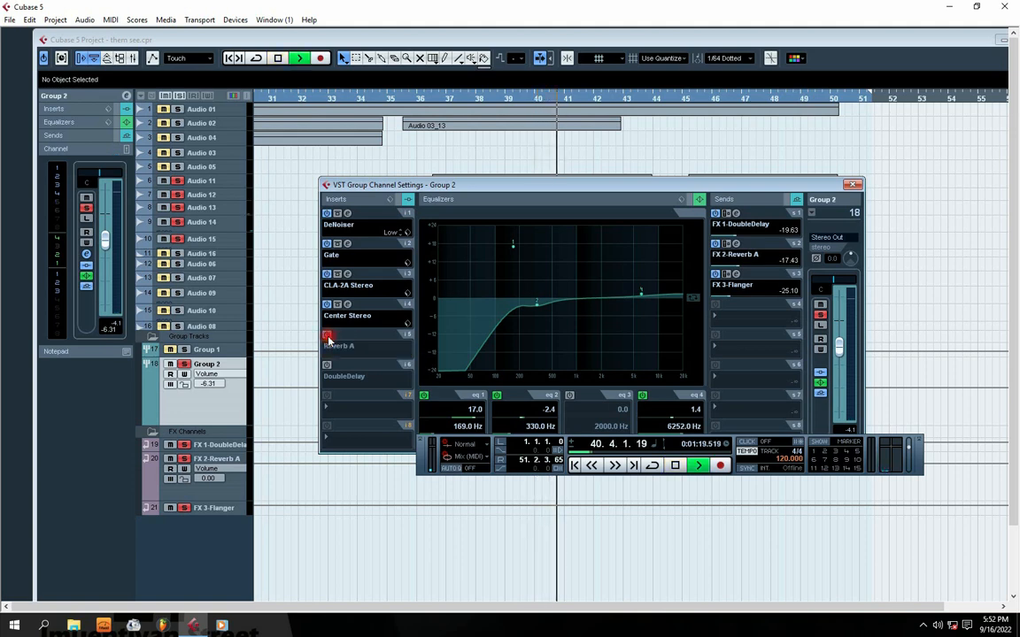
{"action": "key", "text": "space"}
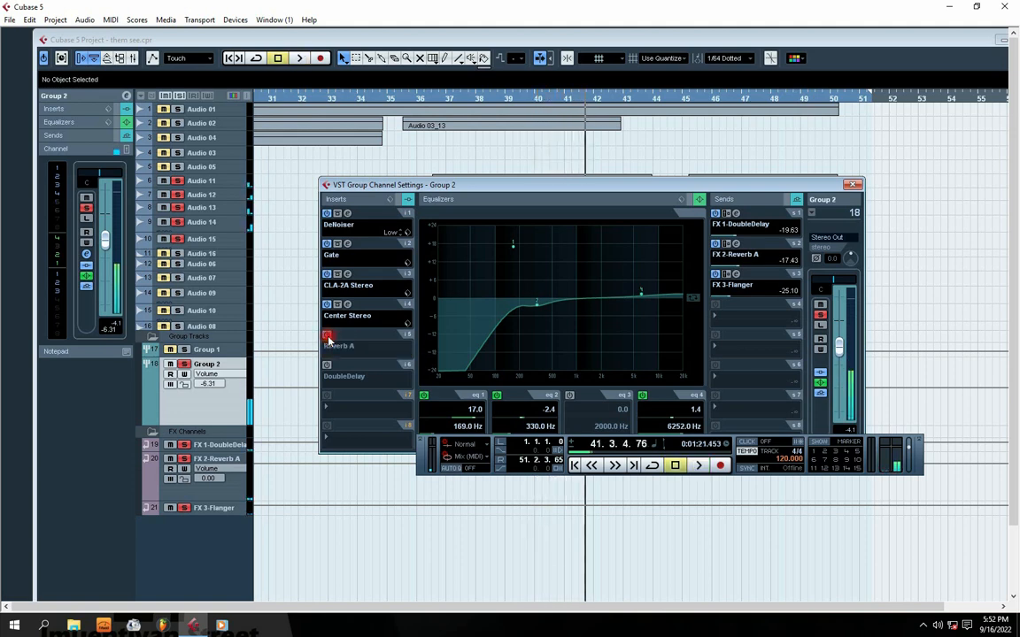
{"action": "key", "text": "space"}
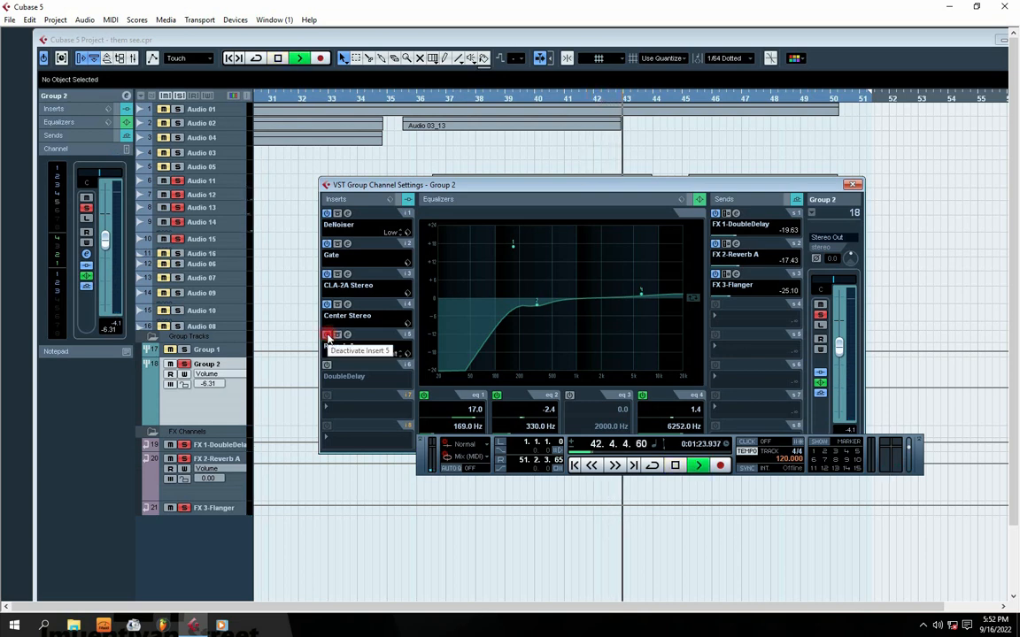
{"action": "key", "text": "space"}
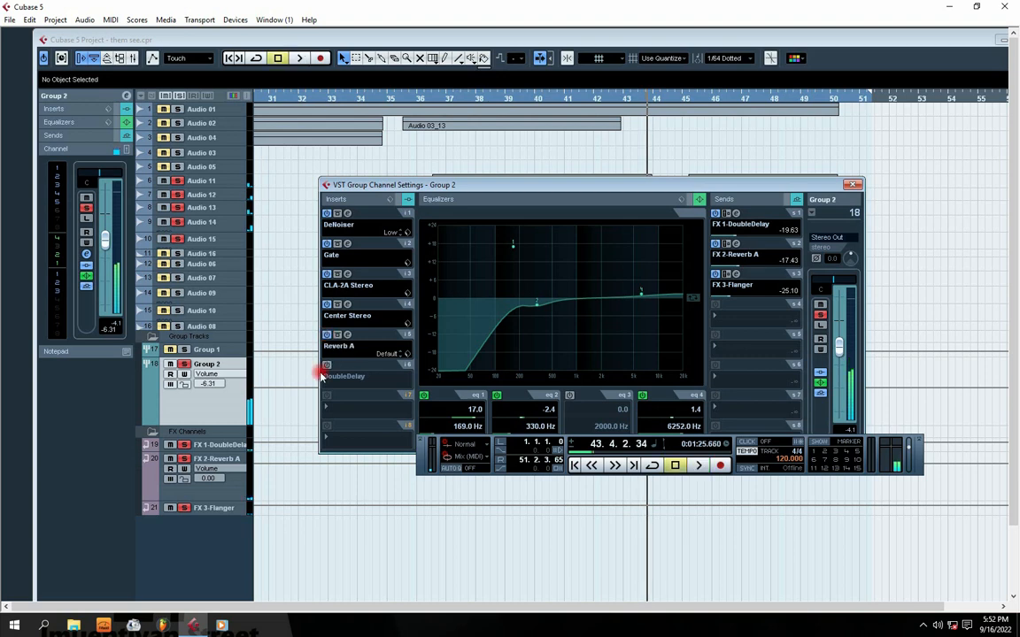
Step: Switch on Group 2's DoubleDelay insert, try its Feedback turned up and back down to minimum, and close its window
{"action": "left_click", "coordinate": [347, 366]}
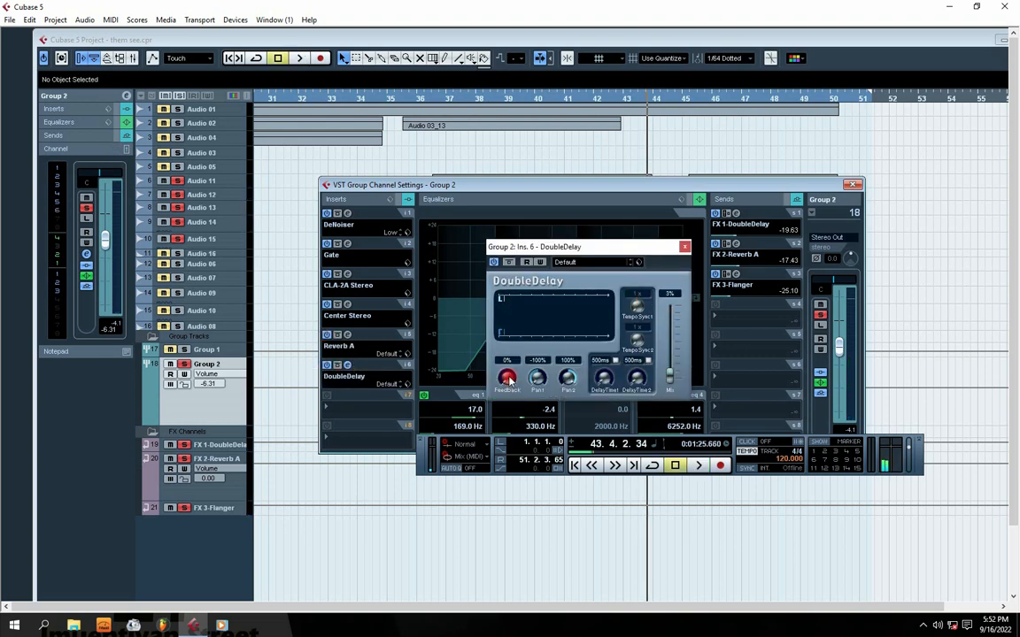
{"action": "left_click_drag", "start_coordinate": [508, 378], "coordinate": [510, 329]}
{"action": "left_click_drag", "start_coordinate": [508, 379], "coordinate": [525, 555]}
{"action": "left_click", "coordinate": [685, 252]}
Step: Play the vocals in two stretches from just before bar 37 with the DoubleDelay insert active
{"action": "left_click", "coordinate": [443, 96]}
{"action": "key", "text": "space"}
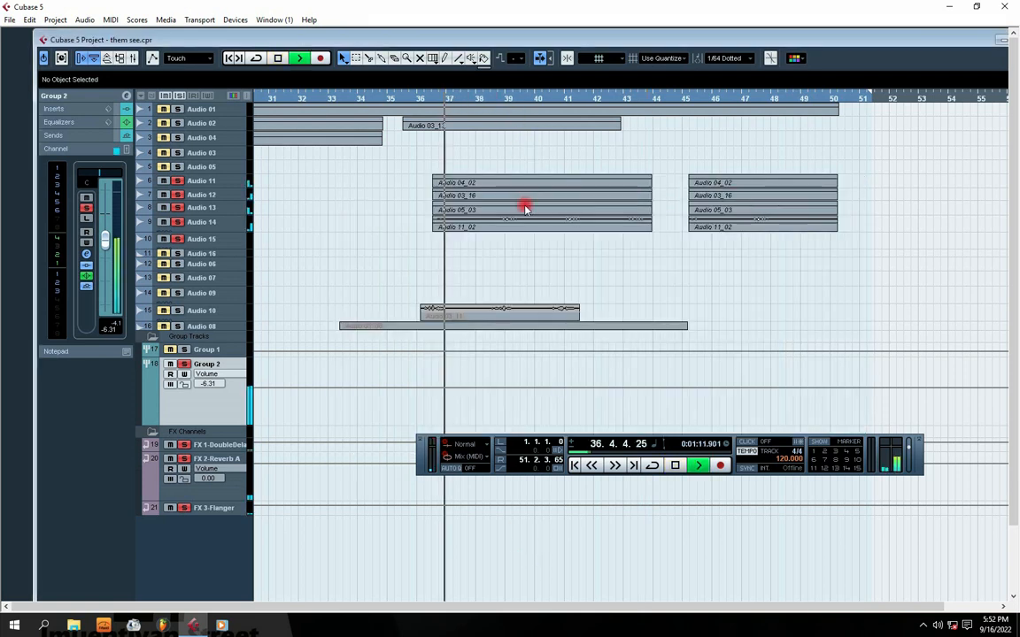
{"action": "key", "text": "space"}
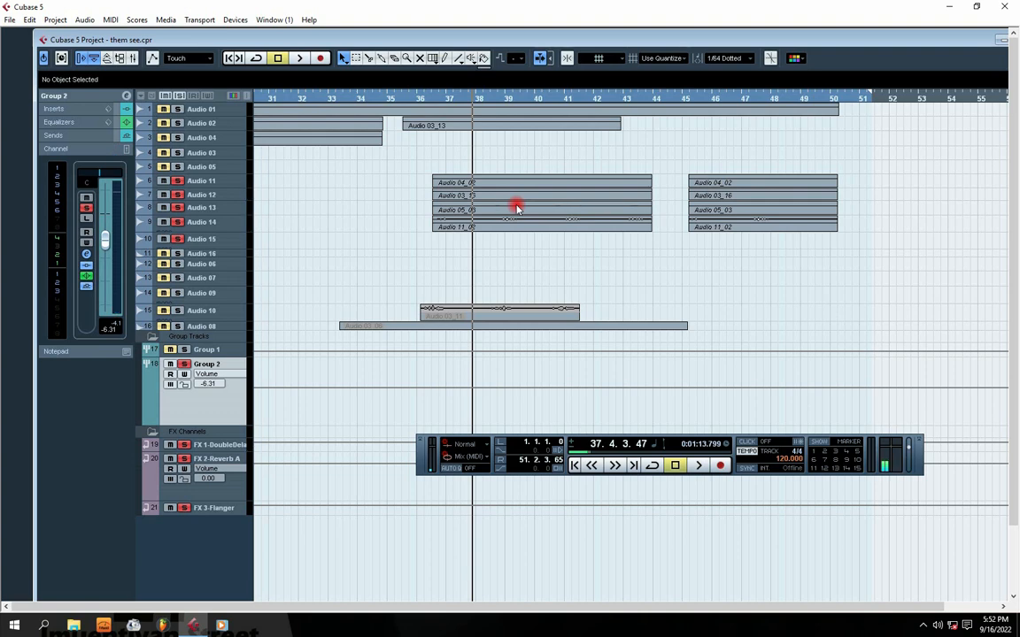
{"action": "key", "text": "space"}
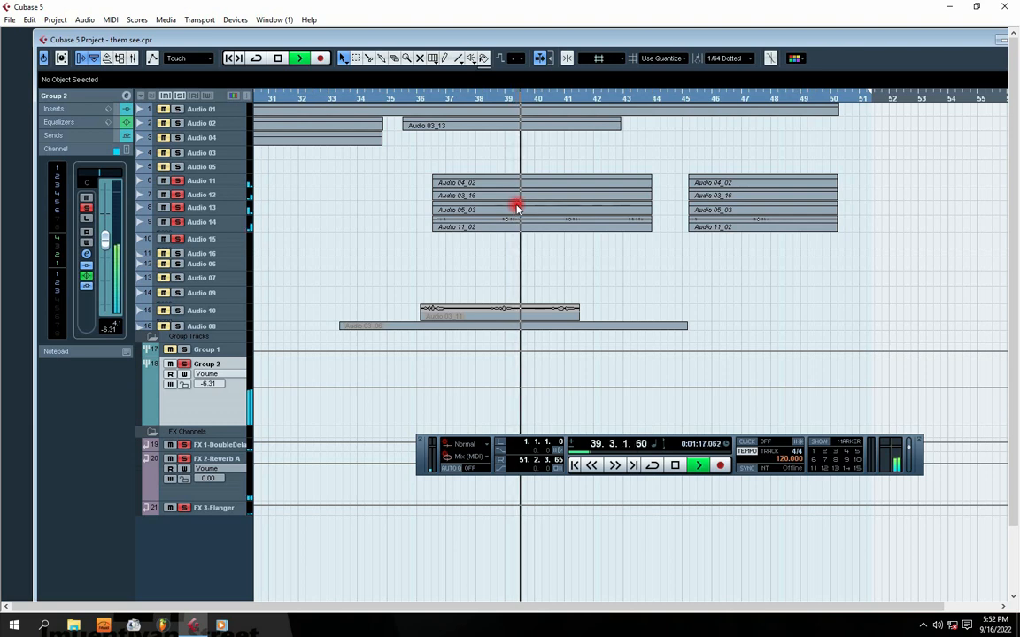
{"action": "key", "text": "space"}
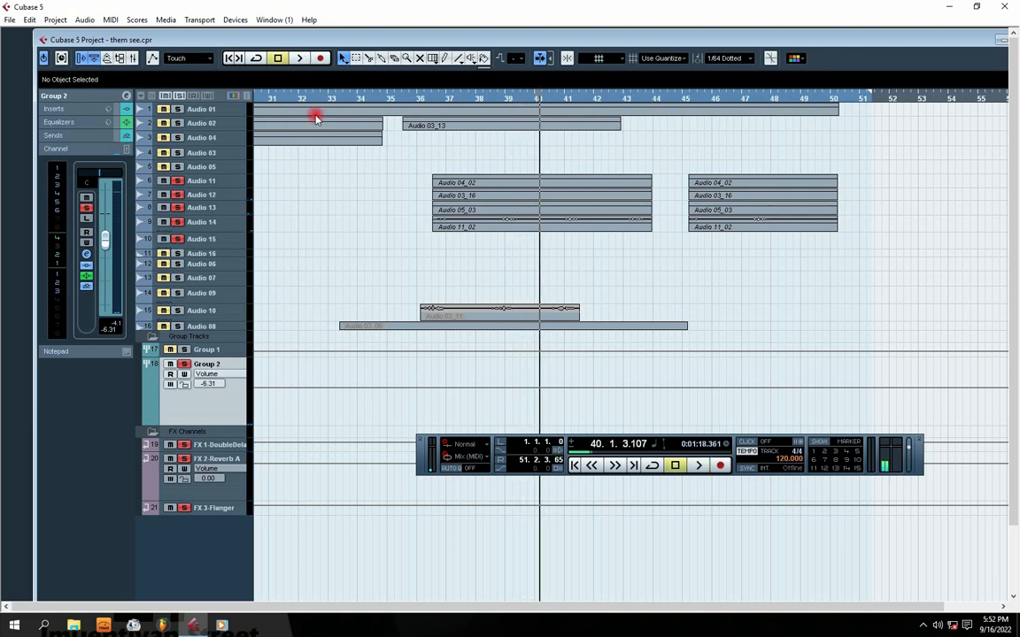
Step: Solo Audio 01 as well and play it together with the vocals from around bar 36
{"action": "left_click", "coordinate": [178, 111]}
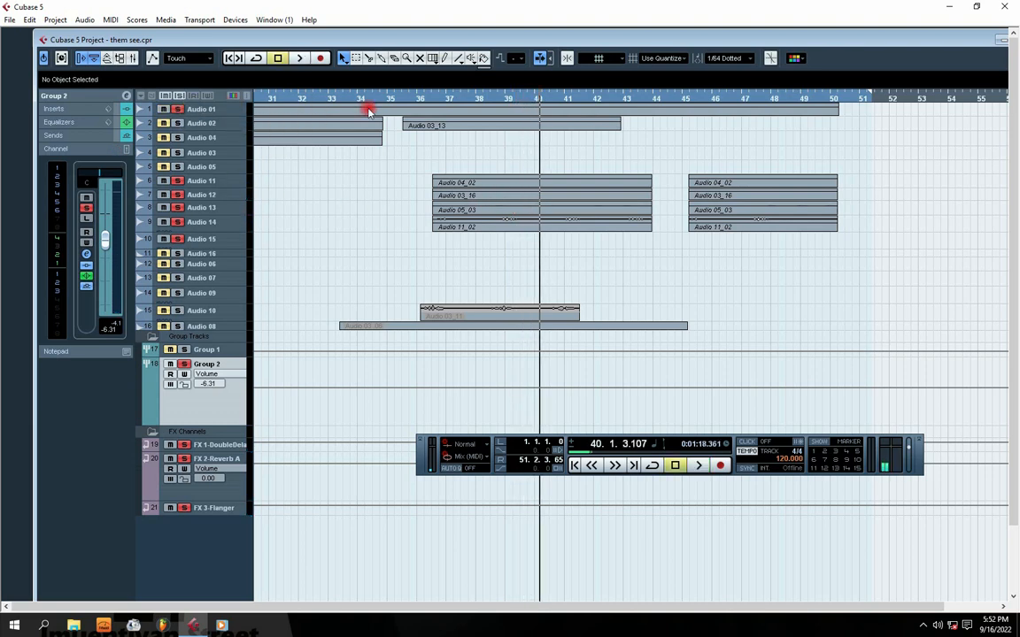
{"action": "left_click", "coordinate": [440, 97]}
{"action": "key", "text": "space"}
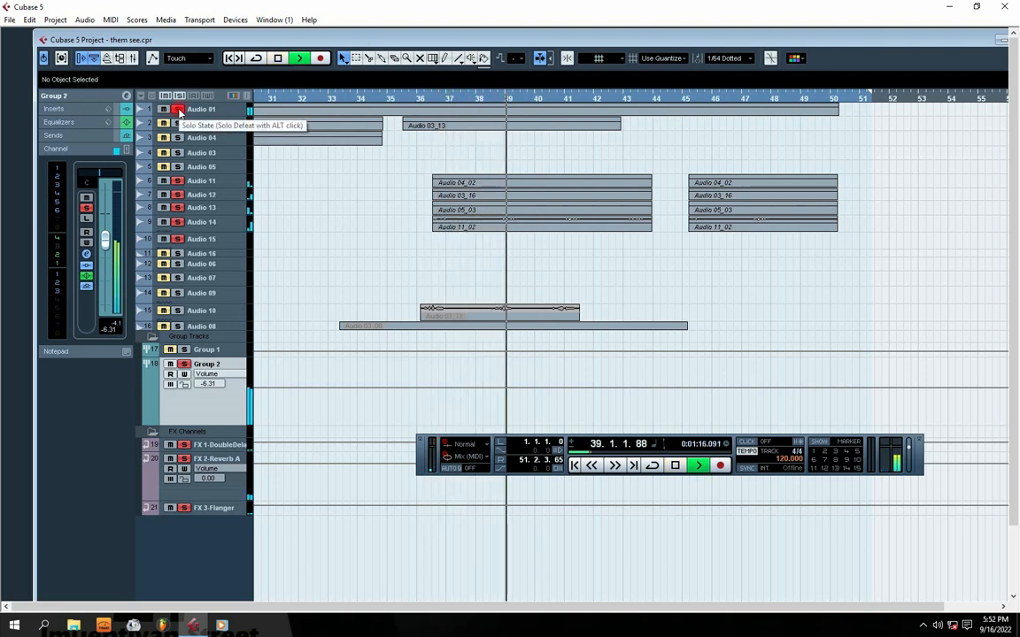
{"action": "key", "text": "space"}
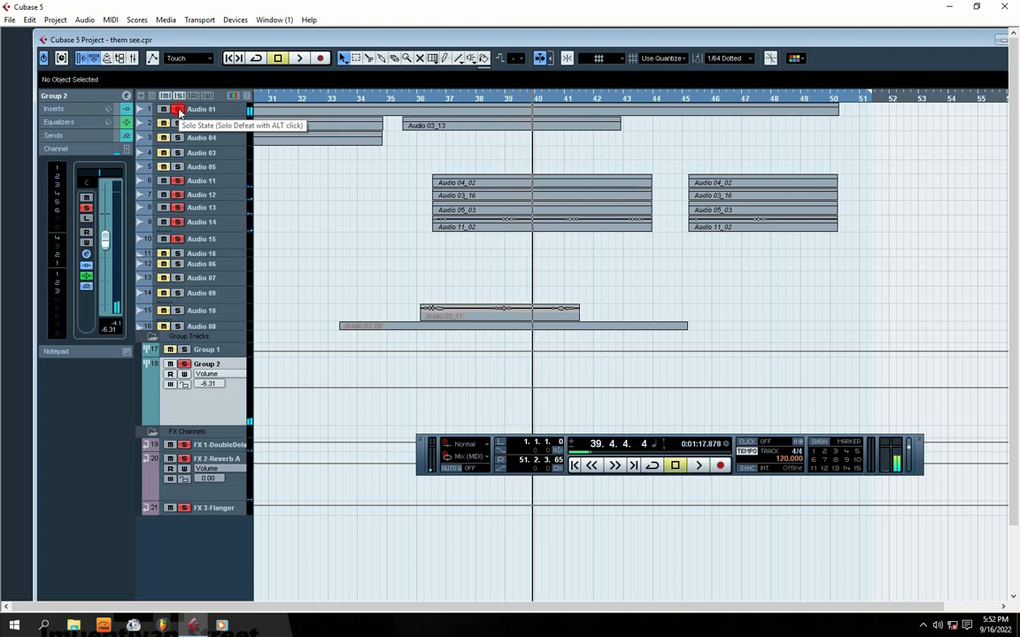
Step: Unsolo Audio 01, return the cursor to the start of the vocal clips and maximize the project window
{"action": "left_click", "coordinate": [433, 96]}
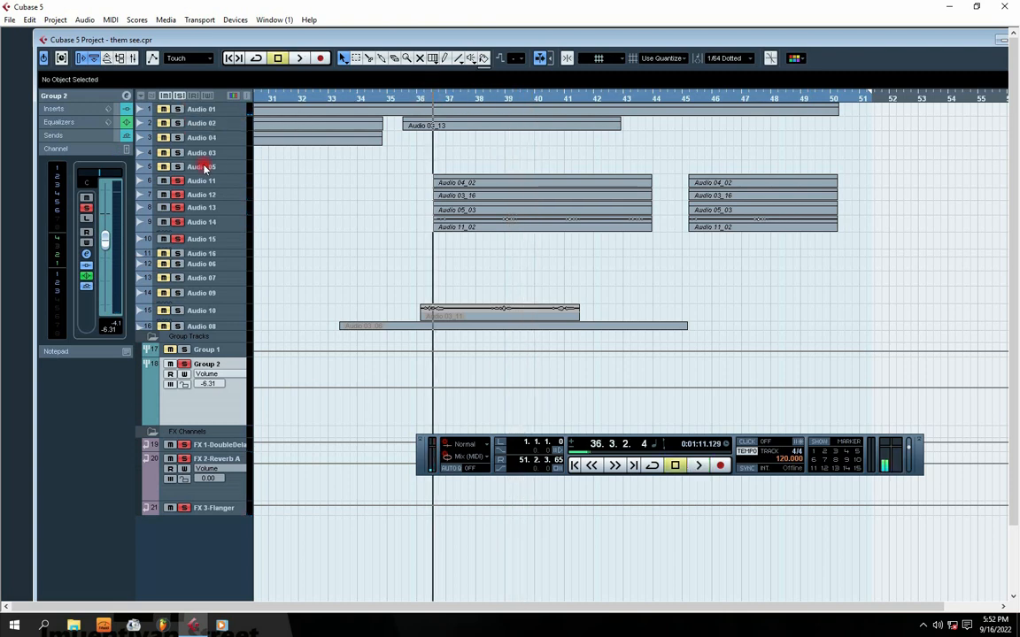
{"action": "double_click", "coordinate": [487, 37]}
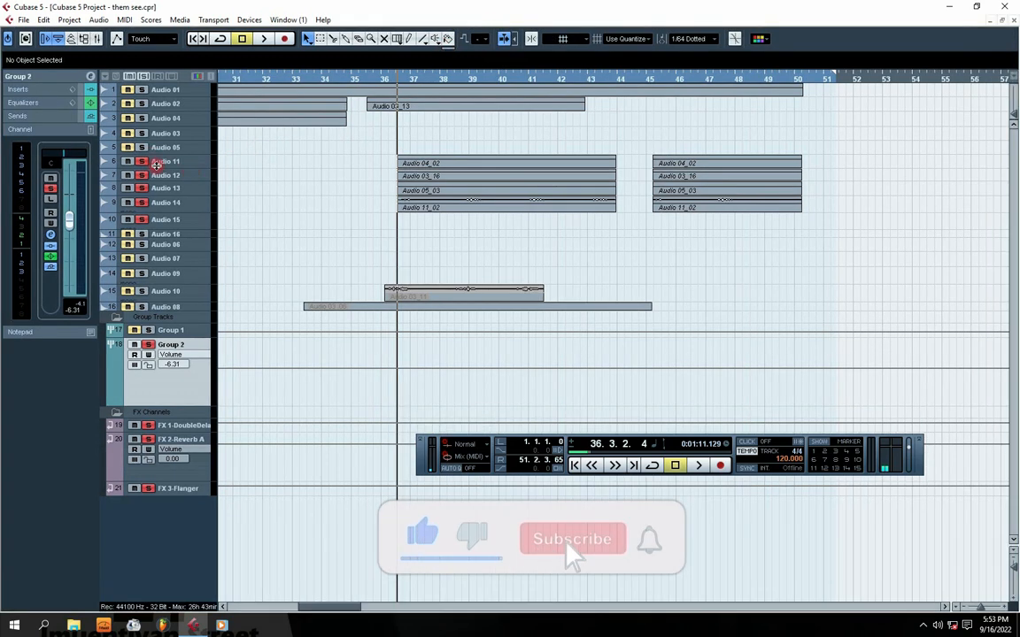
Step: Replay the vocals while switching Audio 01's solo on and off, and stop playback
{"action": "key", "text": "space"}
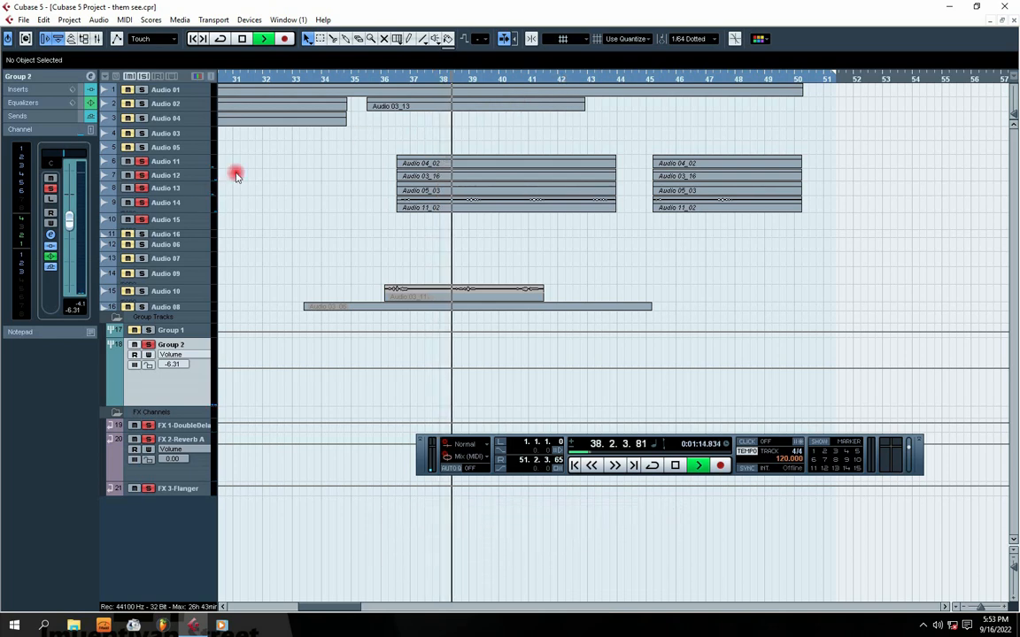
{"action": "left_click", "coordinate": [141, 90]}
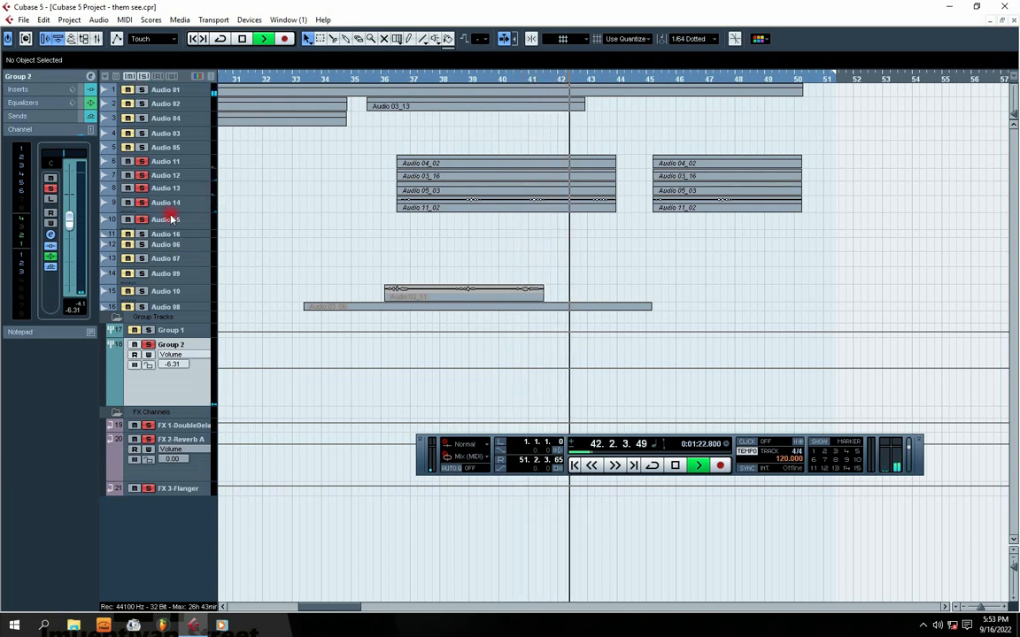
{"action": "key", "text": "space"}
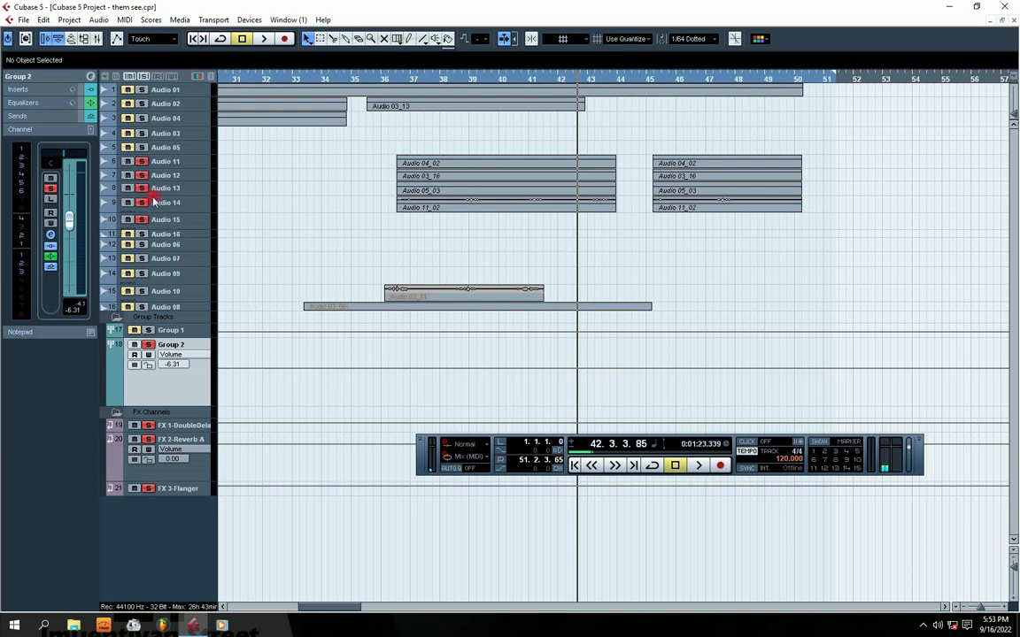
Step: Return the cursor to just before bar 37 and reduce the height of the FX 2-Reverb A track
{"action": "left_click", "coordinate": [404, 80]}
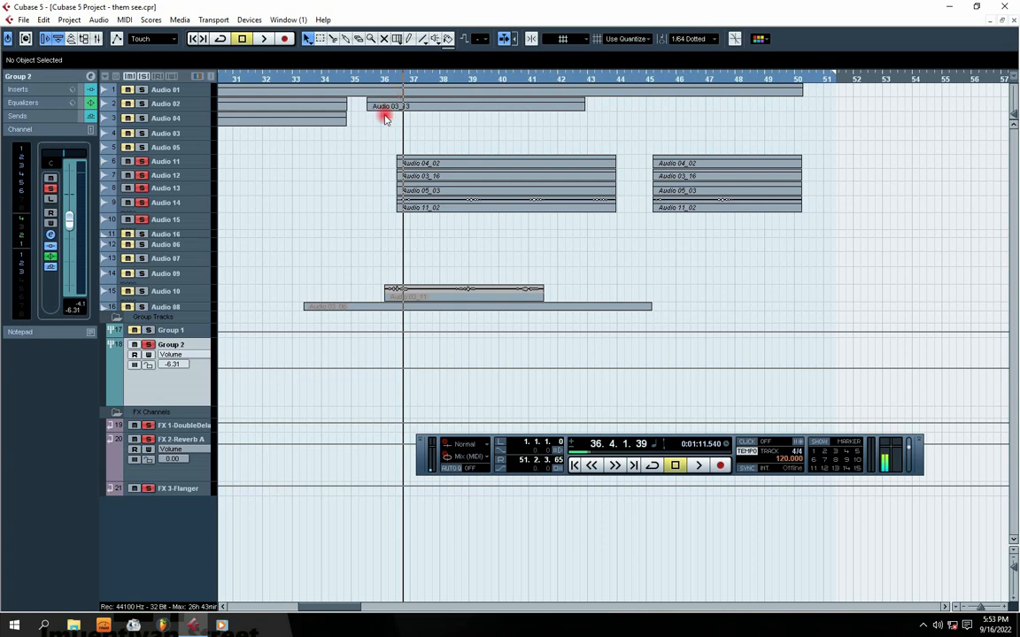
{"action": "left_click", "coordinate": [160, 471]}
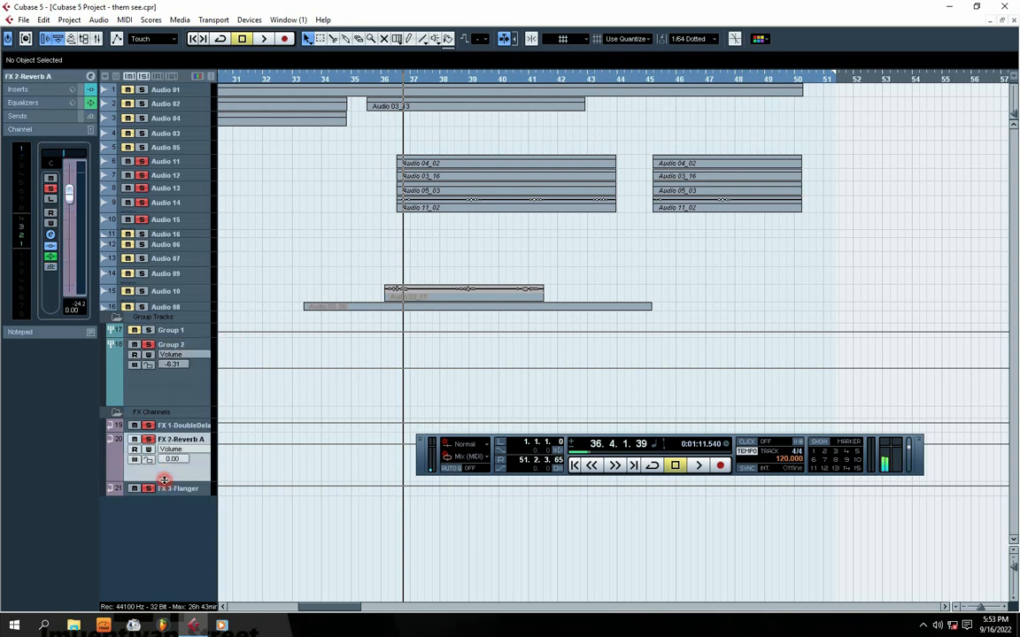
{"action": "left_click_drag", "start_coordinate": [164, 481], "coordinate": [164, 448]}
{"action": "left_click", "coordinate": [174, 459]}
Step: View the channel settings of Group 2 and close them again
{"action": "left_click", "coordinate": [171, 392]}
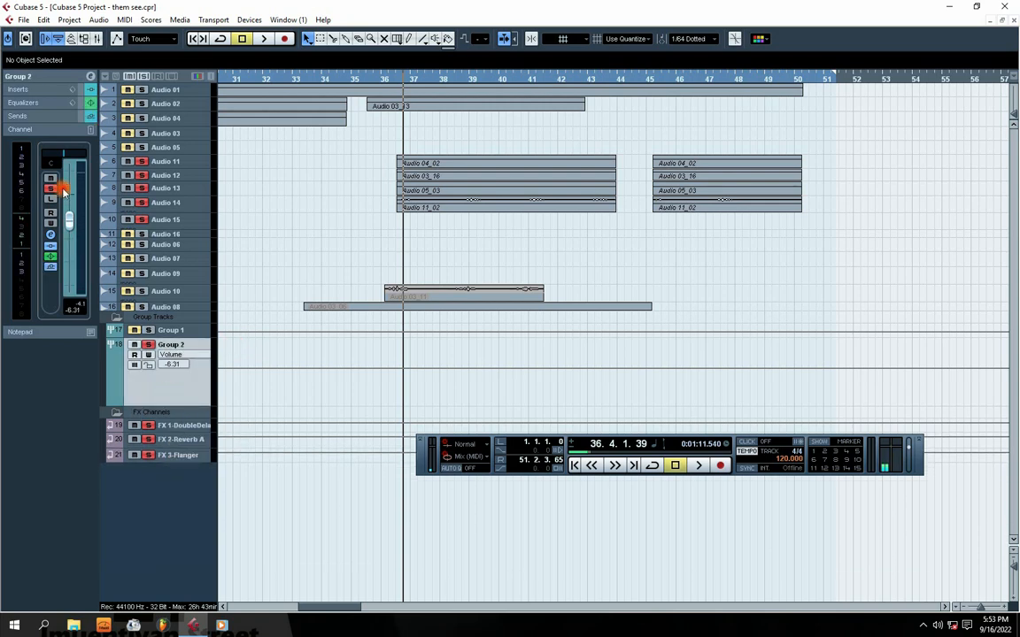
{"action": "left_click", "coordinate": [91, 76]}
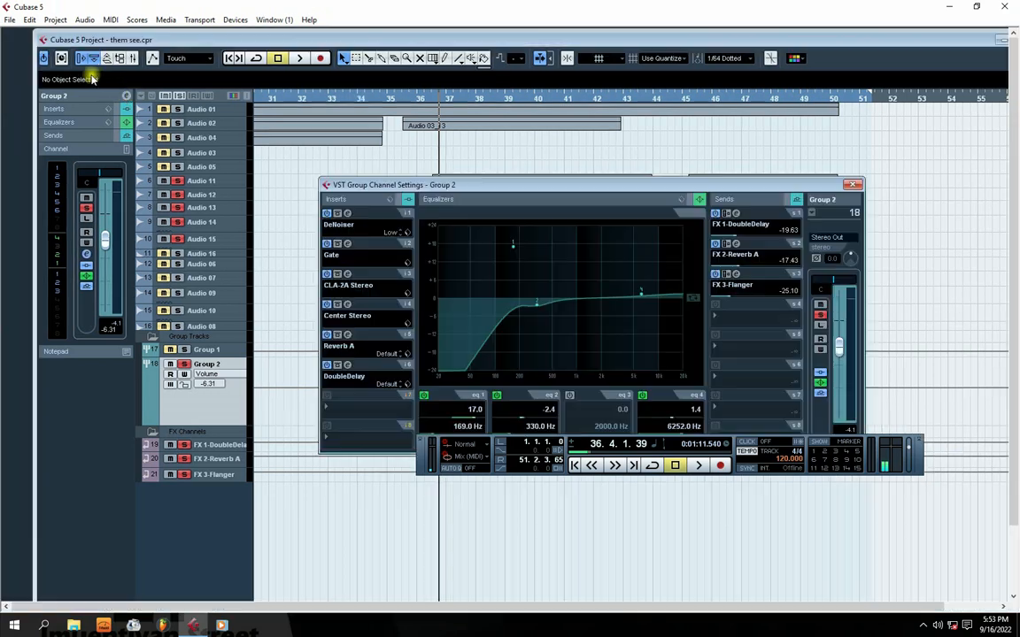
{"action": "left_click", "coordinate": [857, 184]}
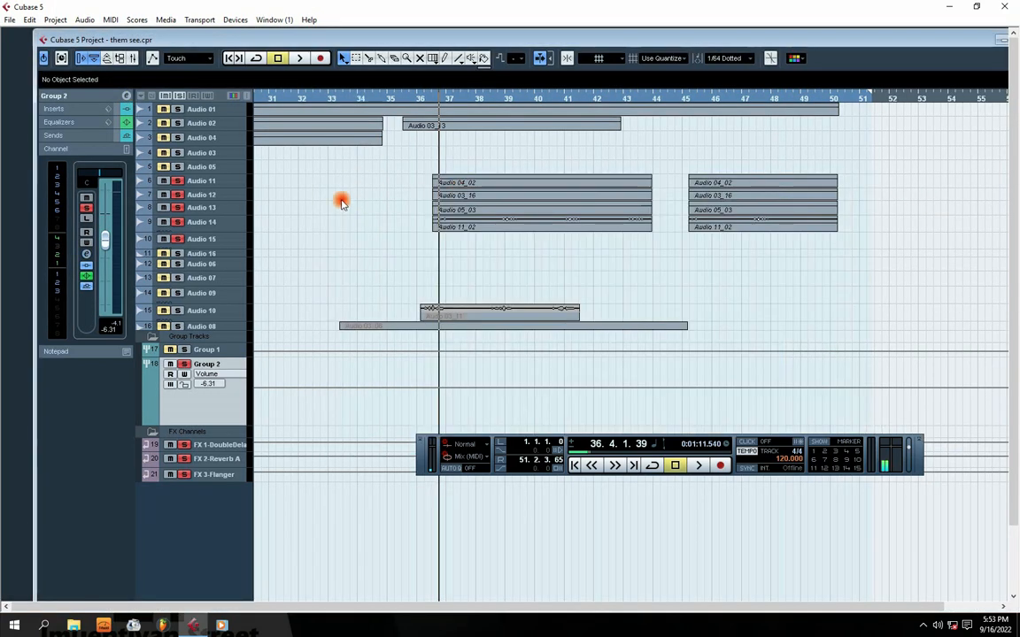
Step: Select the first Audio 04_02 and Audio 03_16 clips and enlarge the Audio 12, Audio 13 and Audio 14 tracks
{"action": "left_click", "coordinate": [187, 181]}
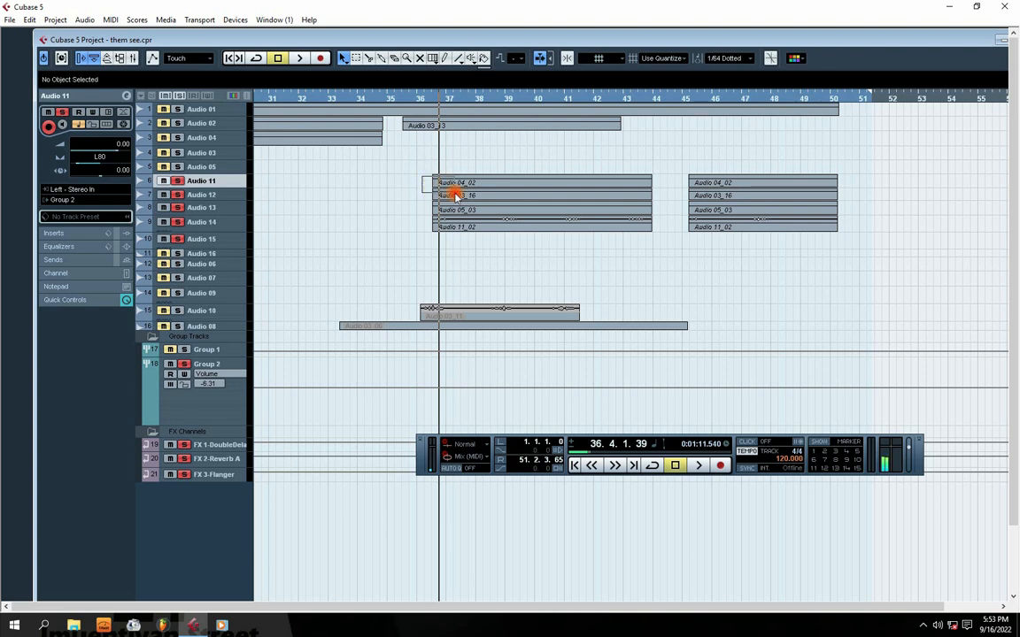
{"action": "left_click_drag", "start_coordinate": [454, 195], "coordinate": [396, 161]}
{"action": "left_click", "coordinate": [226, 195]}
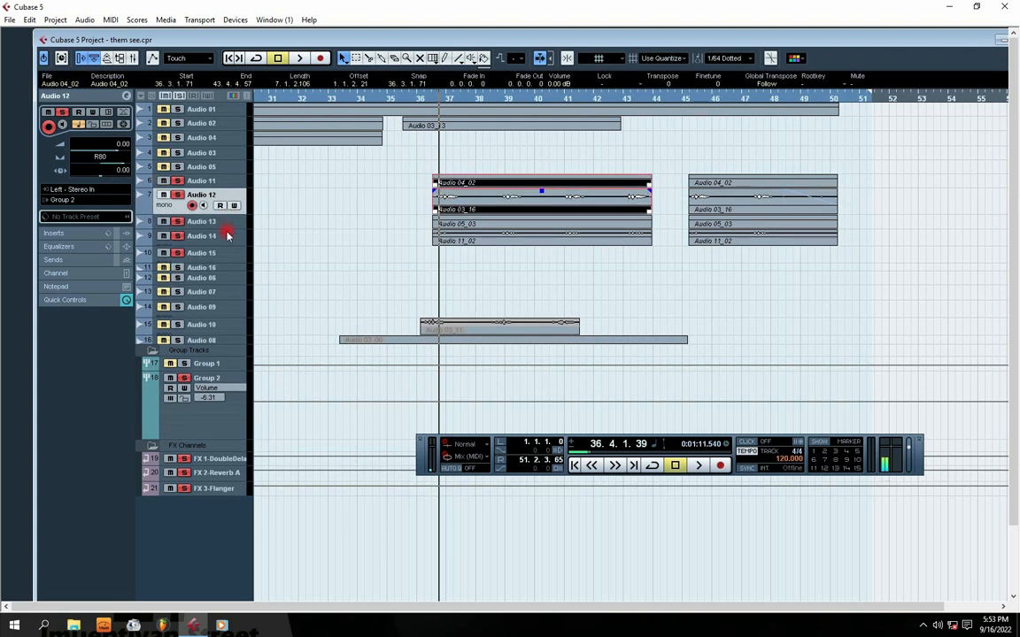
{"action": "left_click", "coordinate": [228, 224]}
{"action": "left_click", "coordinate": [221, 253]}
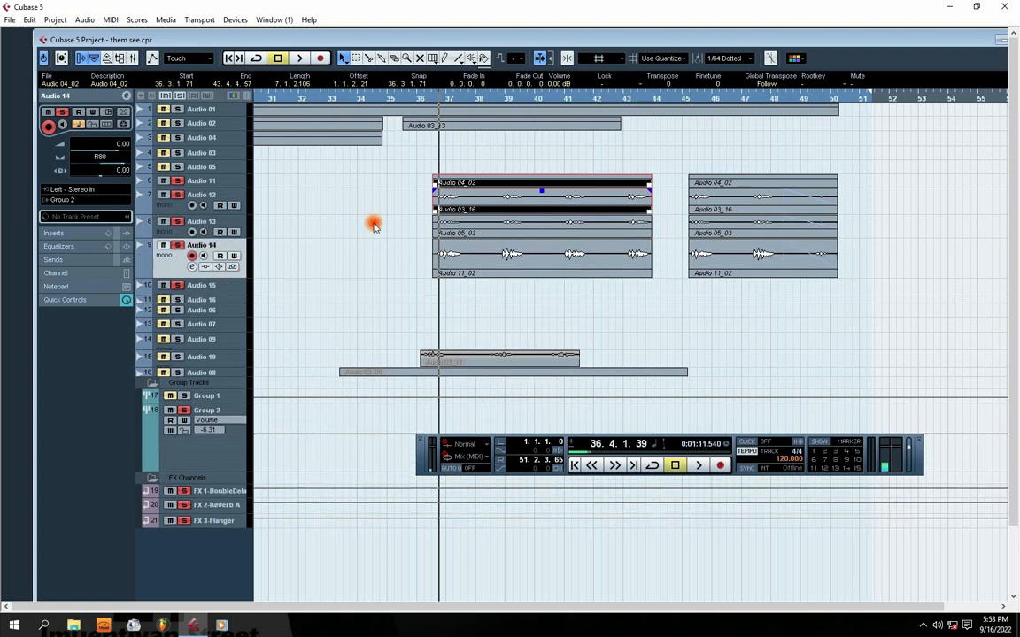
Step: Compare the panning of the layered vocals by going through the Audio 11 to Audio 14 tracks and their first clips
{"action": "left_click", "coordinate": [454, 182]}
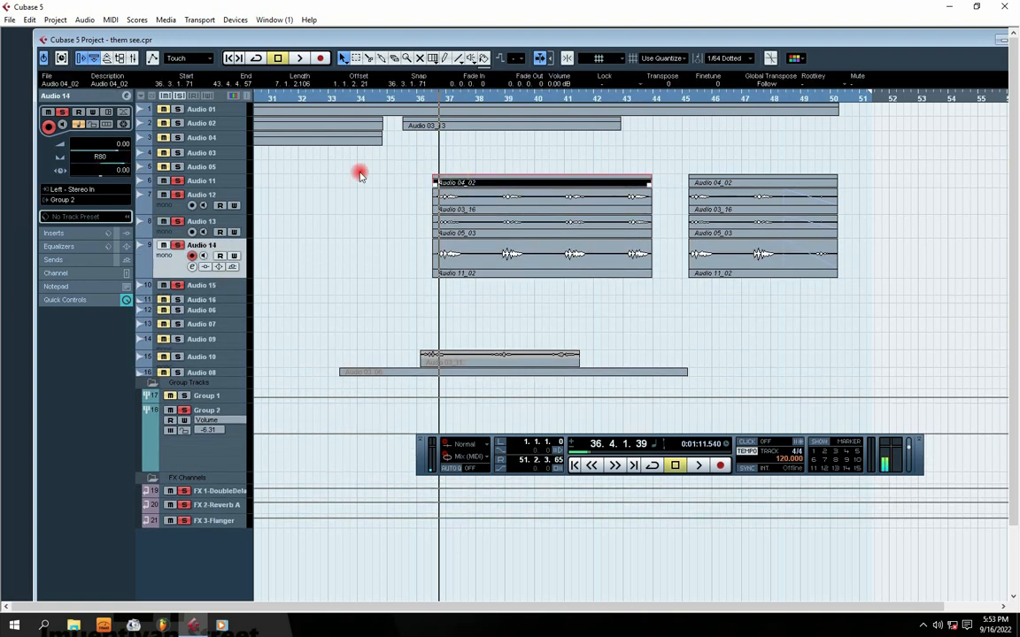
{"action": "left_click", "coordinate": [457, 199]}
{"action": "left_click", "coordinate": [217, 191]}
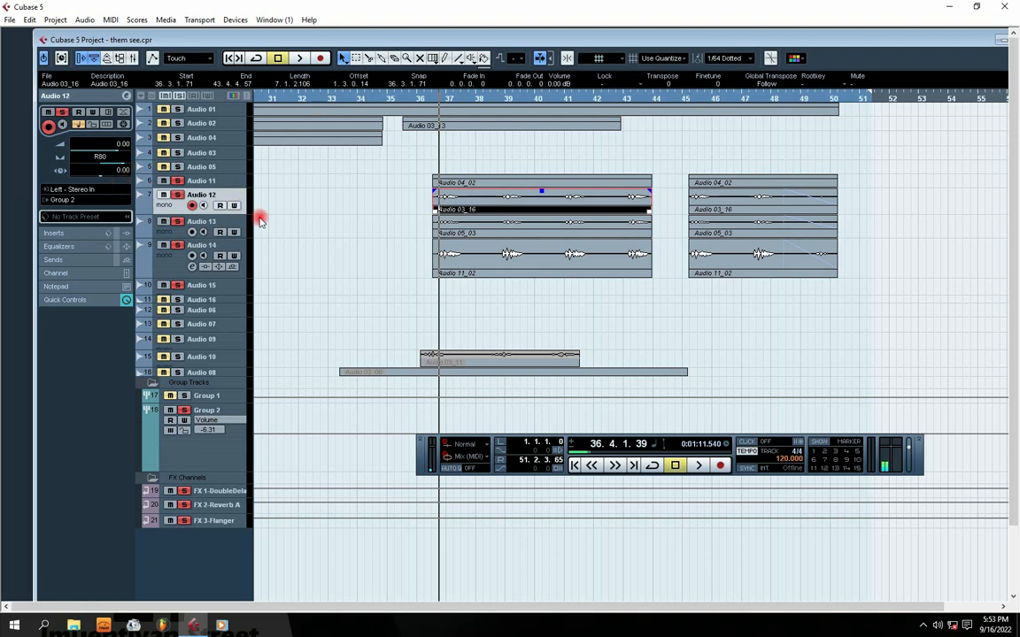
{"action": "left_click", "coordinate": [246, 181]}
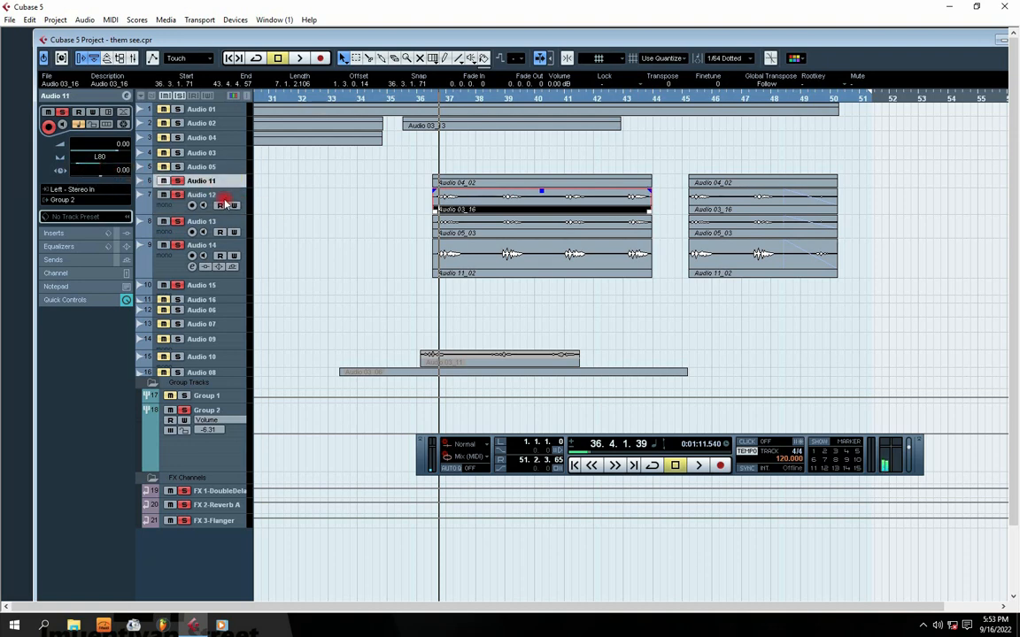
{"action": "left_click", "coordinate": [224, 196]}
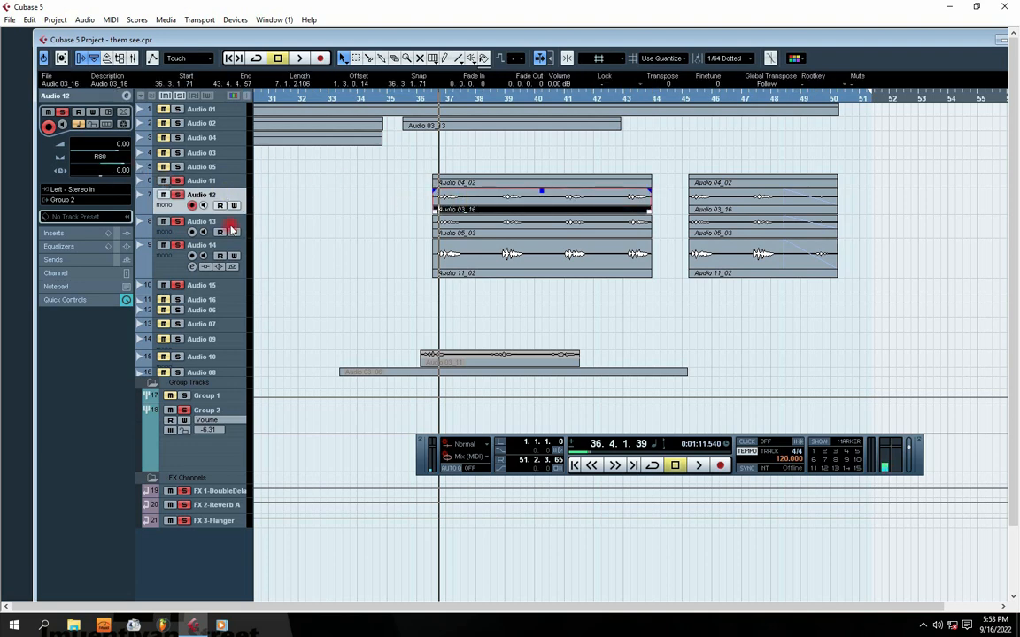
{"action": "left_click", "coordinate": [212, 222]}
{"action": "left_click", "coordinate": [450, 225]}
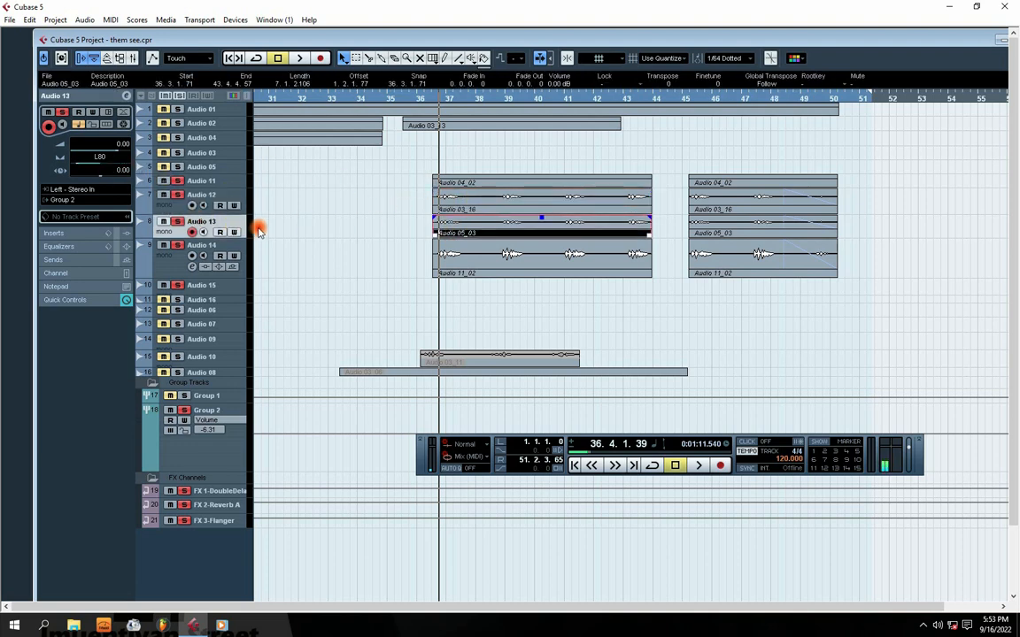
{"action": "left_click", "coordinate": [213, 245]}
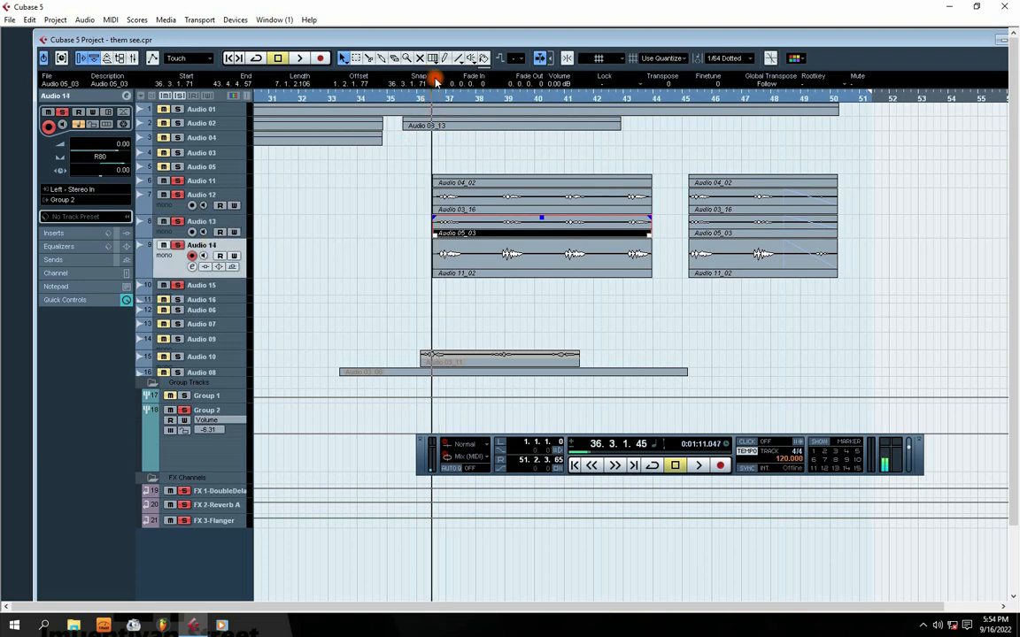
Step: Maximize the project window, reduce the heights of Audio 12 to Audio 14 and deselect the clip
{"action": "double_click", "coordinate": [401, 39]}
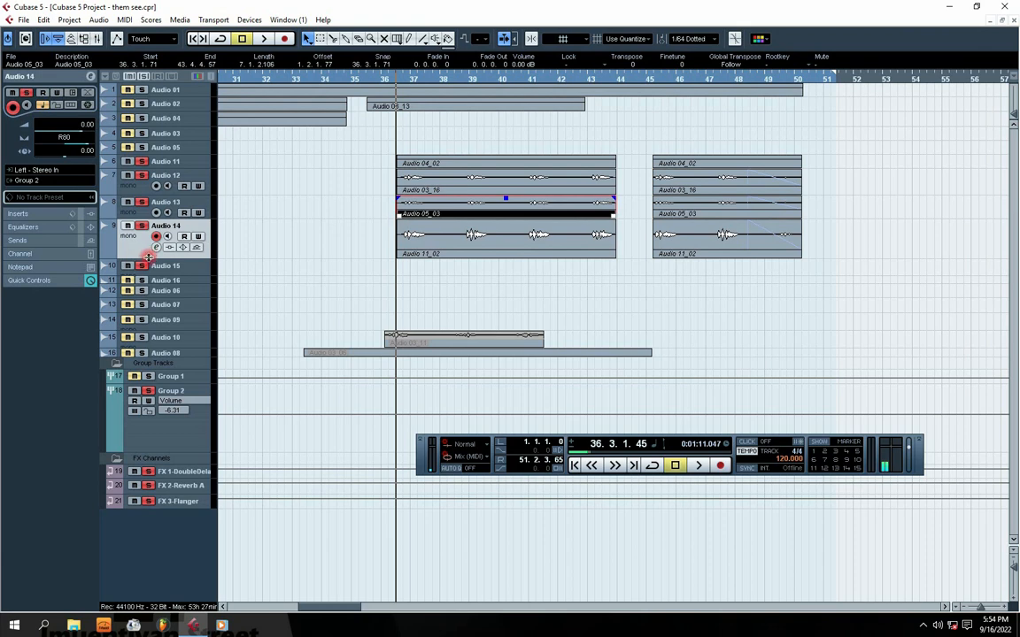
{"action": "left_click_drag", "start_coordinate": [148, 257], "coordinate": [162, 176]}
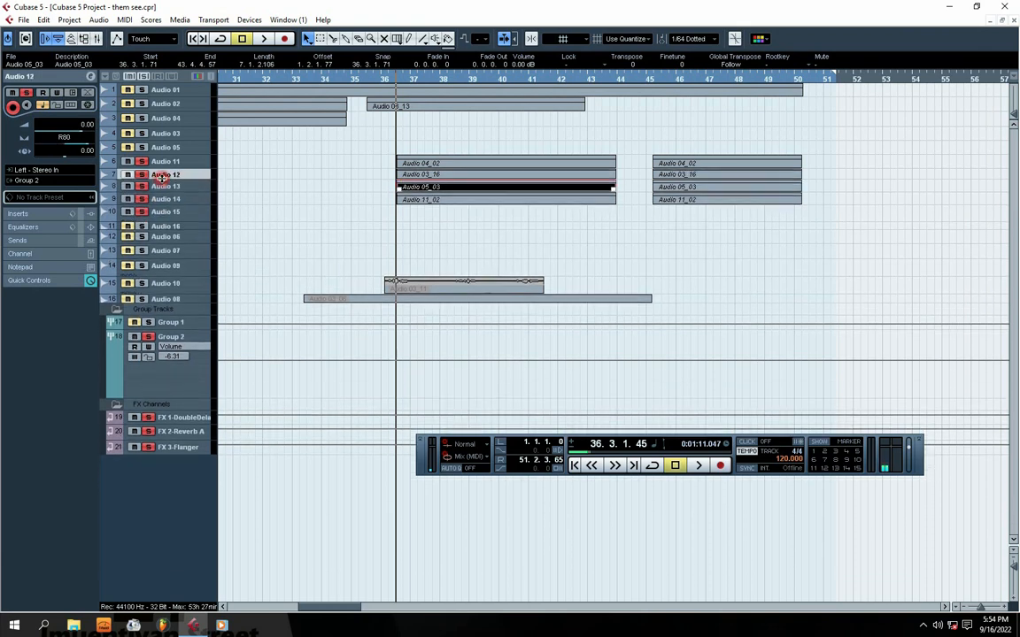
{"action": "left_click", "coordinate": [191, 189]}
{"action": "left_click", "coordinate": [196, 211]}
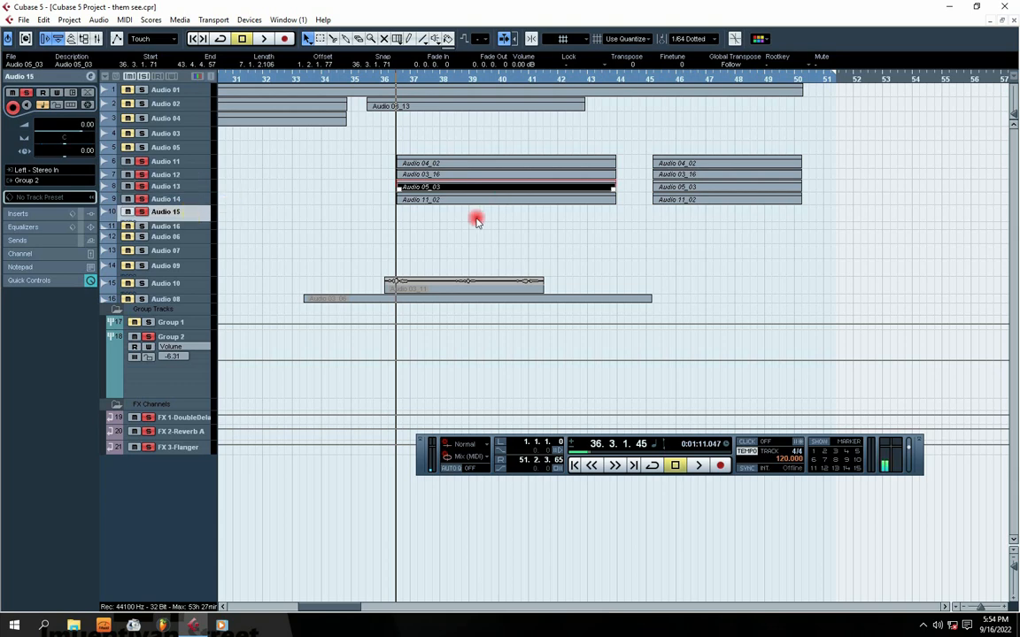
{"action": "left_click", "coordinate": [294, 261]}
Step: Open Group 2's channel settings and examine the Center Stereo insert, focusing on its Sides level
{"action": "left_click", "coordinate": [177, 353]}
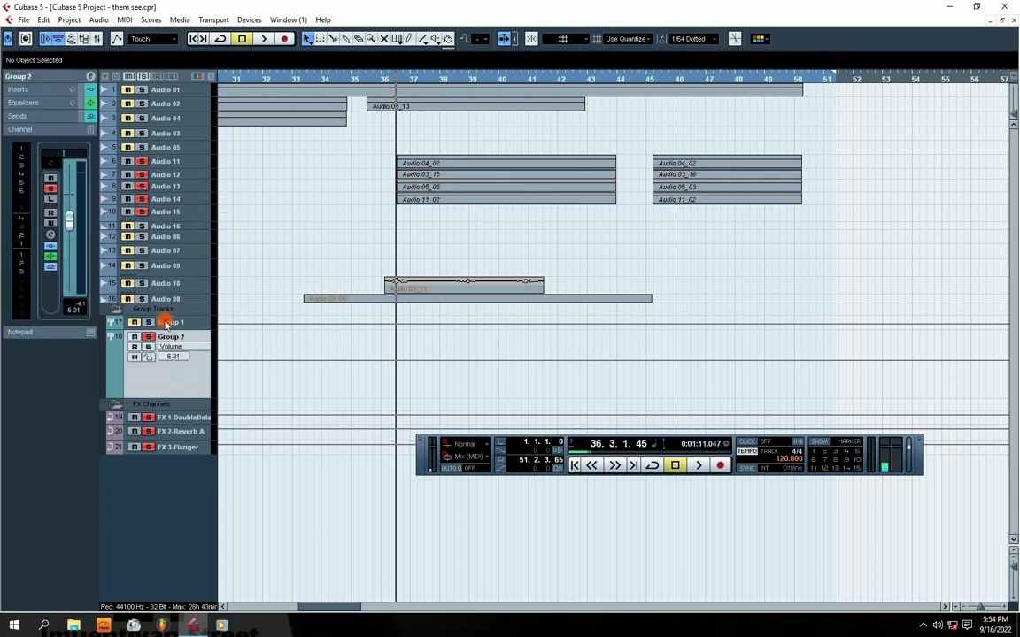
{"action": "left_click", "coordinate": [92, 77]}
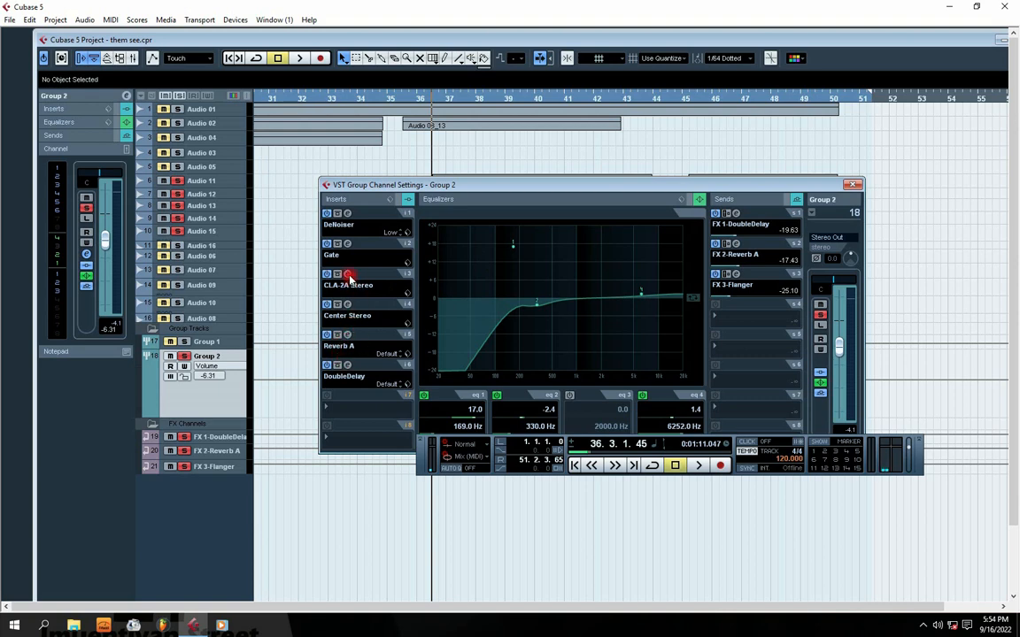
{"action": "left_click_drag", "start_coordinate": [537, 182], "coordinate": [485, 179]}
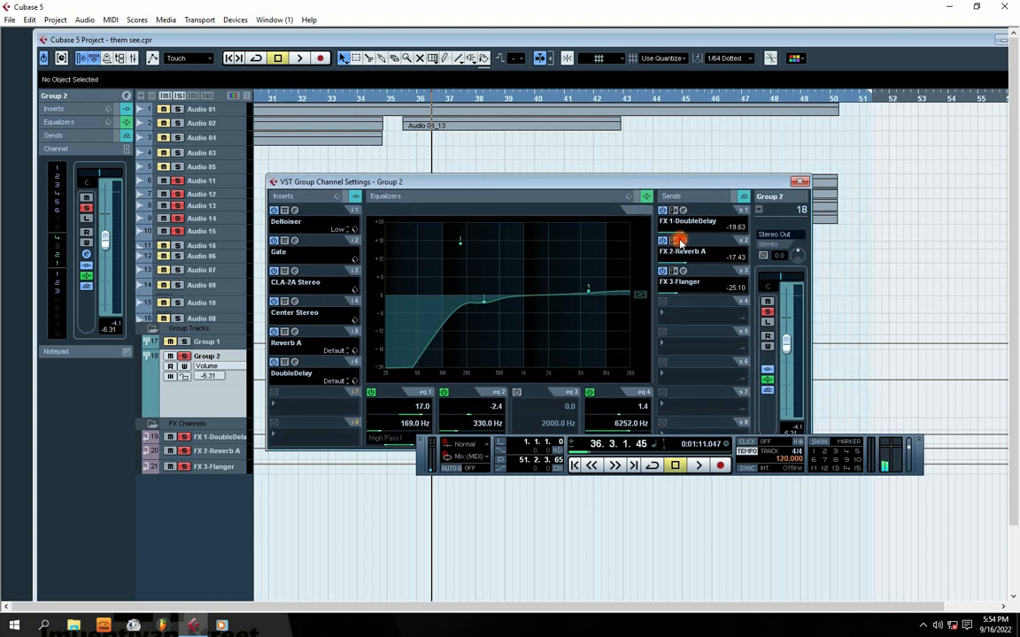
{"action": "left_click", "coordinate": [295, 303]}
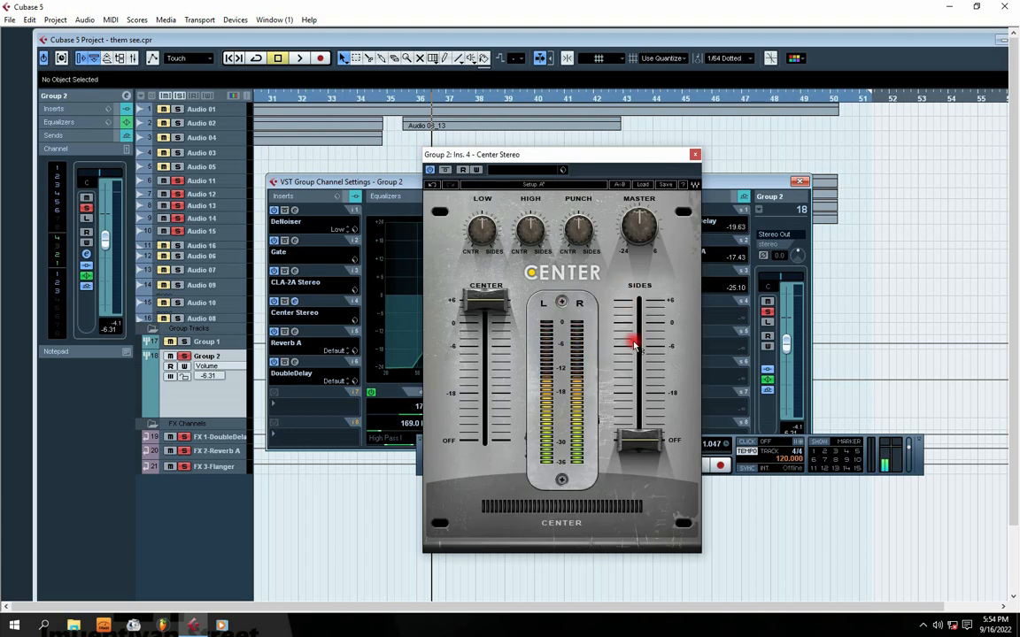
{"action": "left_click_drag", "start_coordinate": [632, 336], "coordinate": [645, 443]}
{"action": "left_click", "coordinate": [695, 154]}
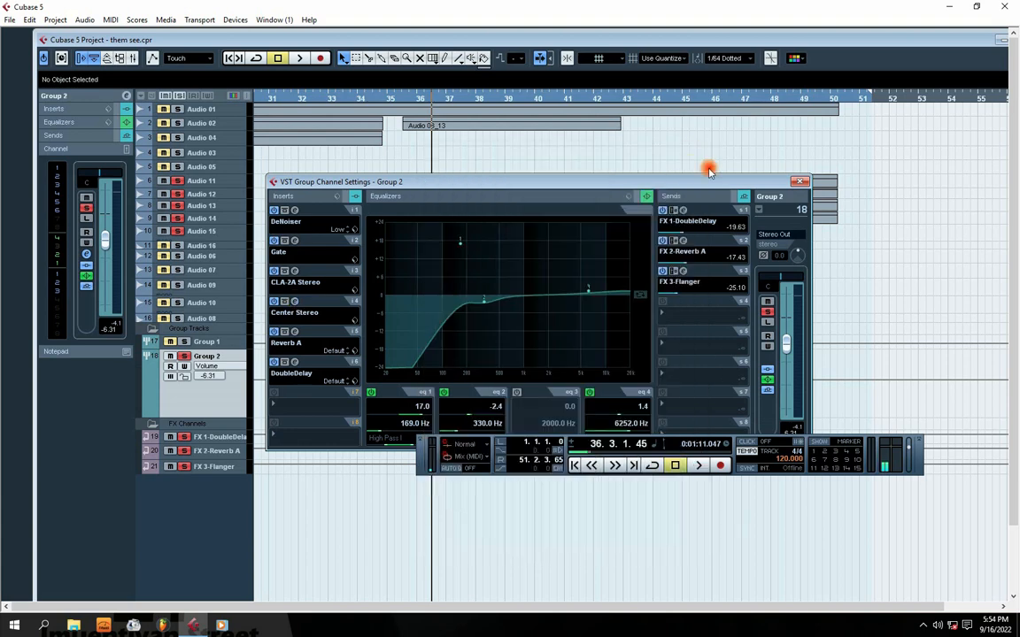
Step: Examine the Flanger used by Group 2's third send, then close the plug-in and the channel settings
{"action": "left_click", "coordinate": [683, 271]}
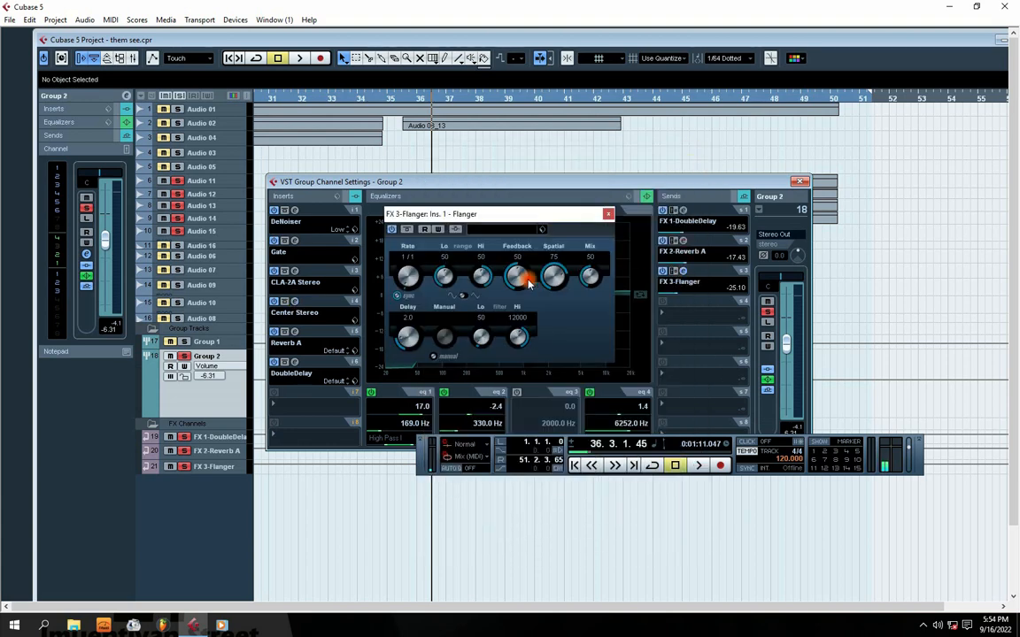
{"action": "left_click", "coordinate": [608, 217]}
{"action": "left_click_drag", "start_coordinate": [414, 183], "coordinate": [447, 172]}
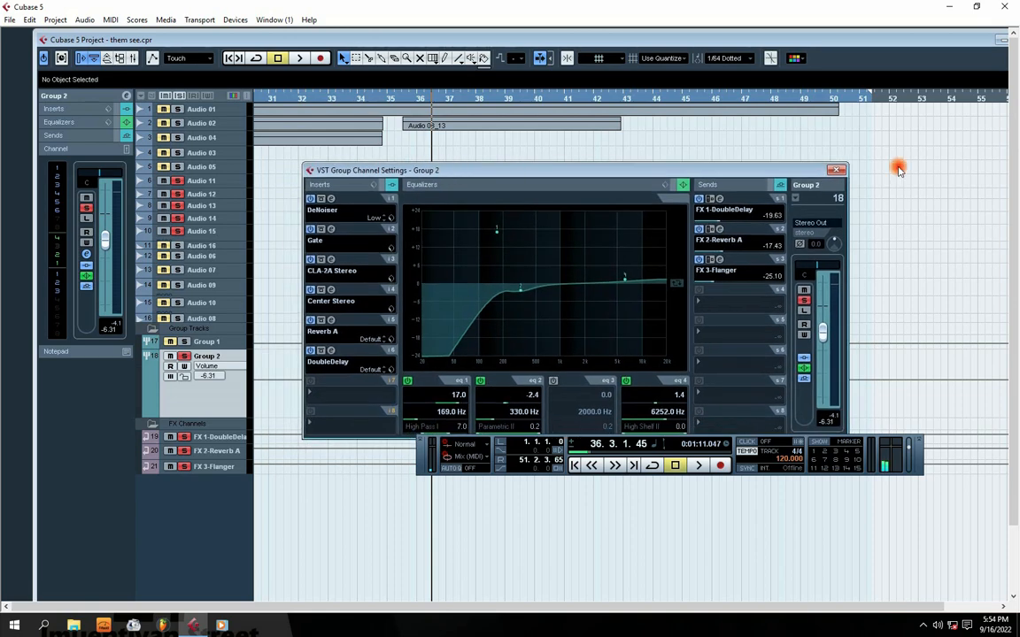
{"action": "left_click", "coordinate": [832, 171]}
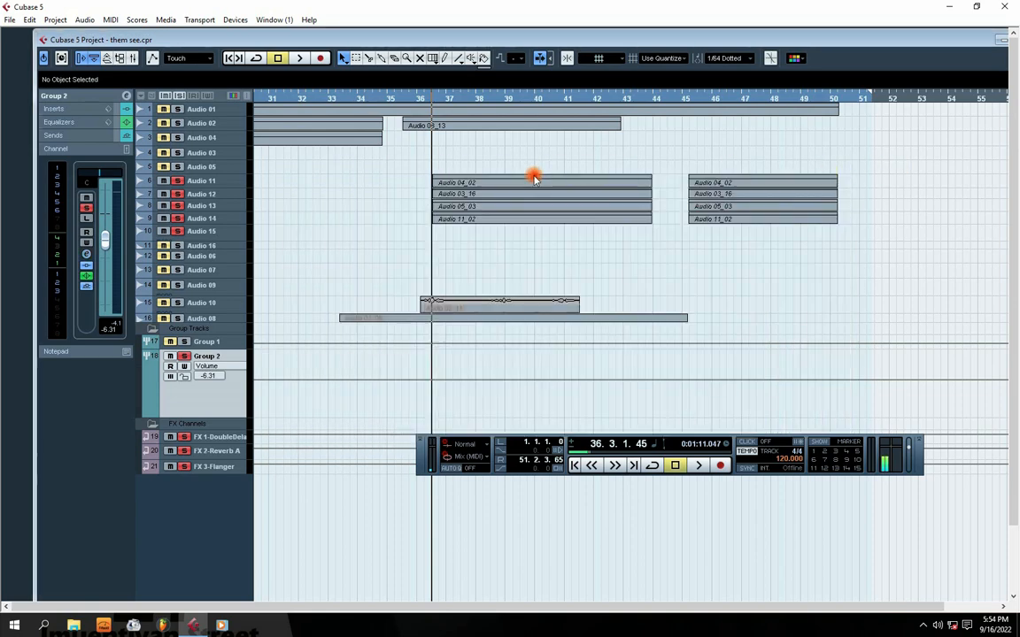
Step: Maximize the project window and reduce the Group 2 track to its minimum height
{"action": "double_click", "coordinate": [435, 39]}
{"action": "left_click", "coordinate": [165, 199]}
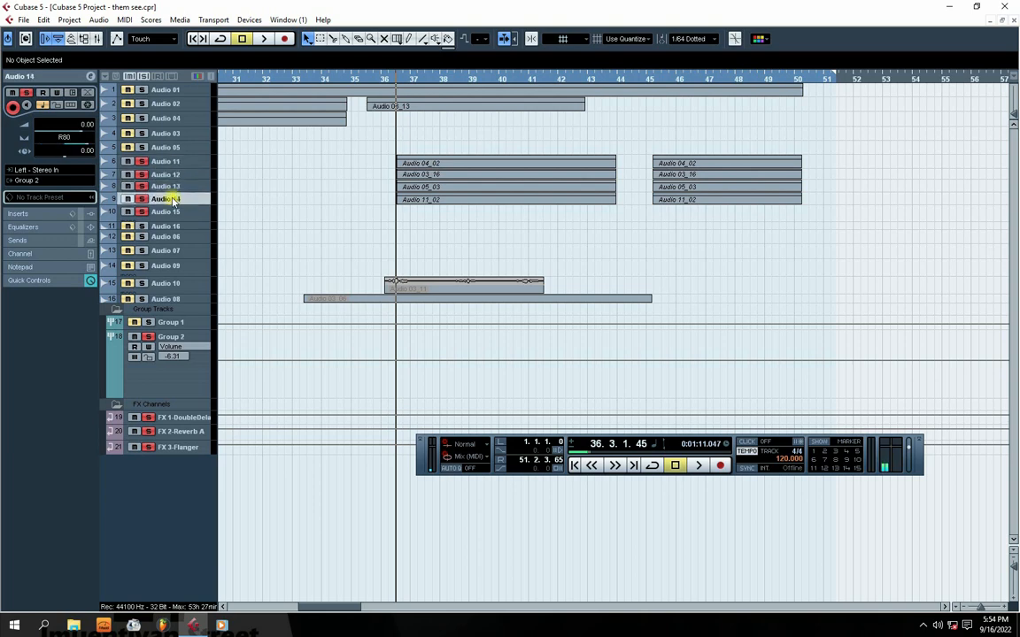
{"action": "left_click", "coordinate": [164, 376]}
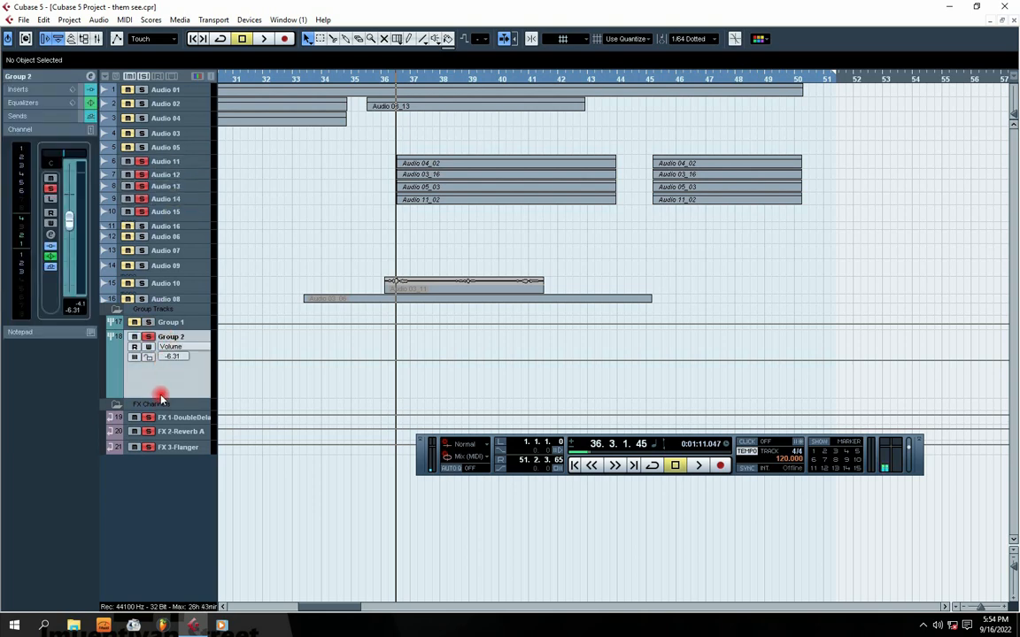
{"action": "left_click_drag", "start_coordinate": [159, 398], "coordinate": [161, 345]}
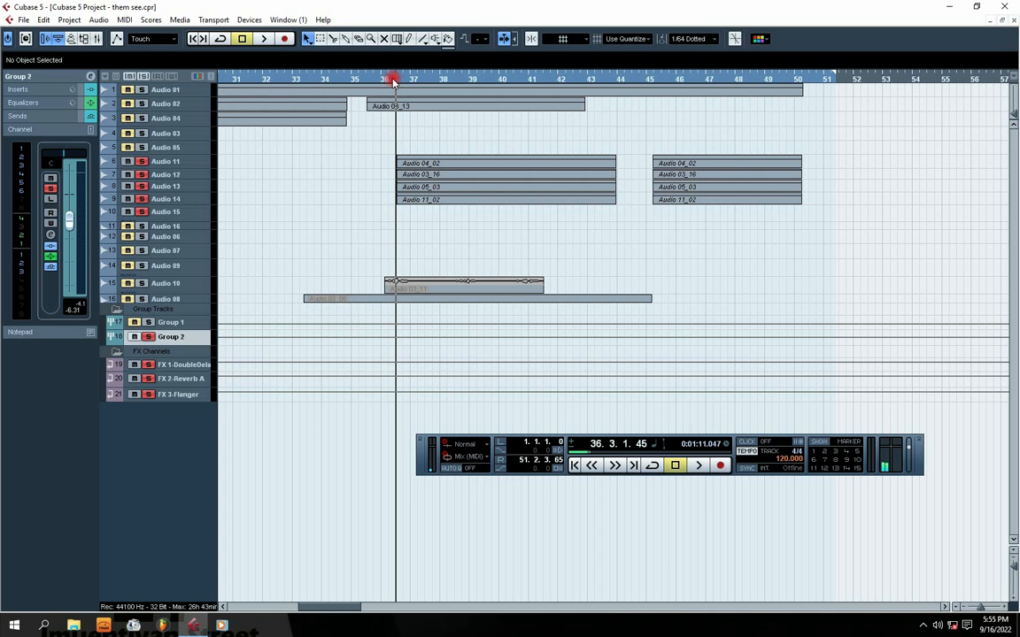
Step: Play the layered vocals from the start of their first clips, selecting Audio 11 to Audio 15 in turn, and end playback
{"action": "key", "text": "space"}
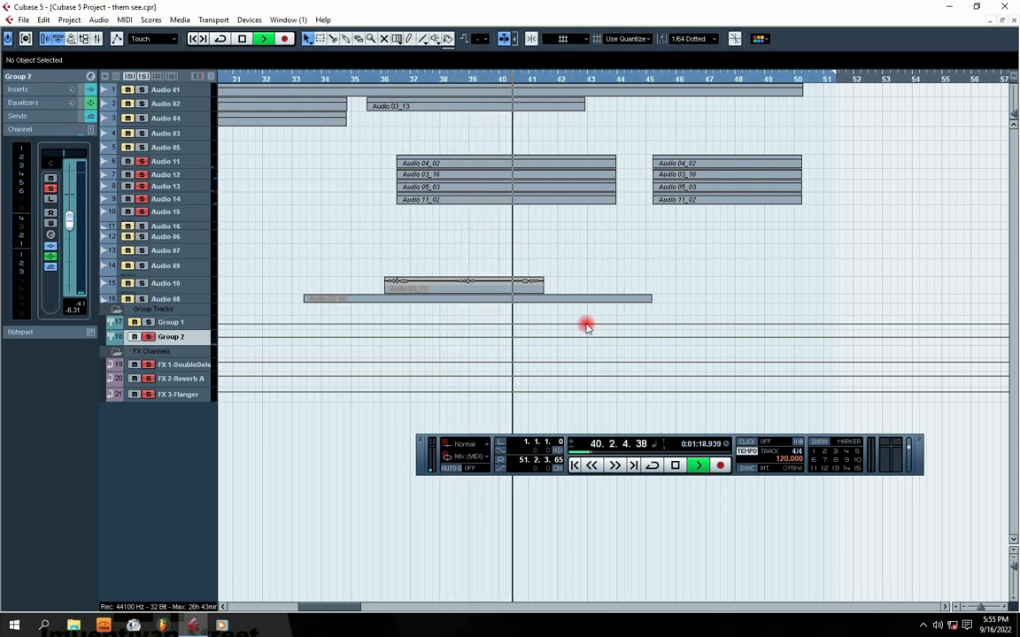
{"action": "left_click", "coordinate": [162, 163]}
{"action": "left_click", "coordinate": [165, 176]}
{"action": "left_click", "coordinate": [166, 187]}
{"action": "left_click", "coordinate": [168, 199]}
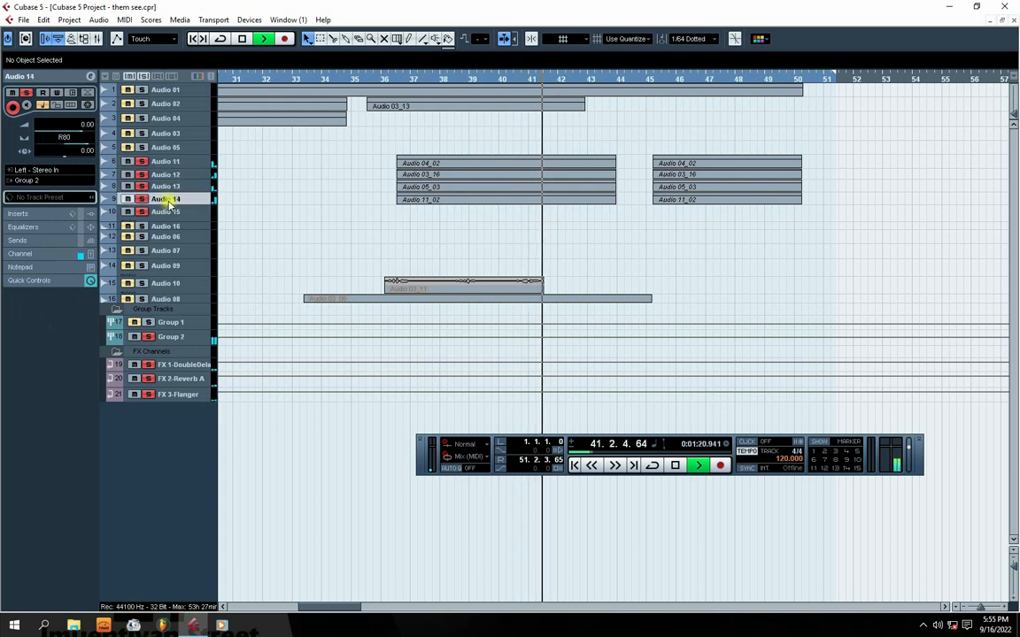
{"action": "left_click", "coordinate": [172, 212]}
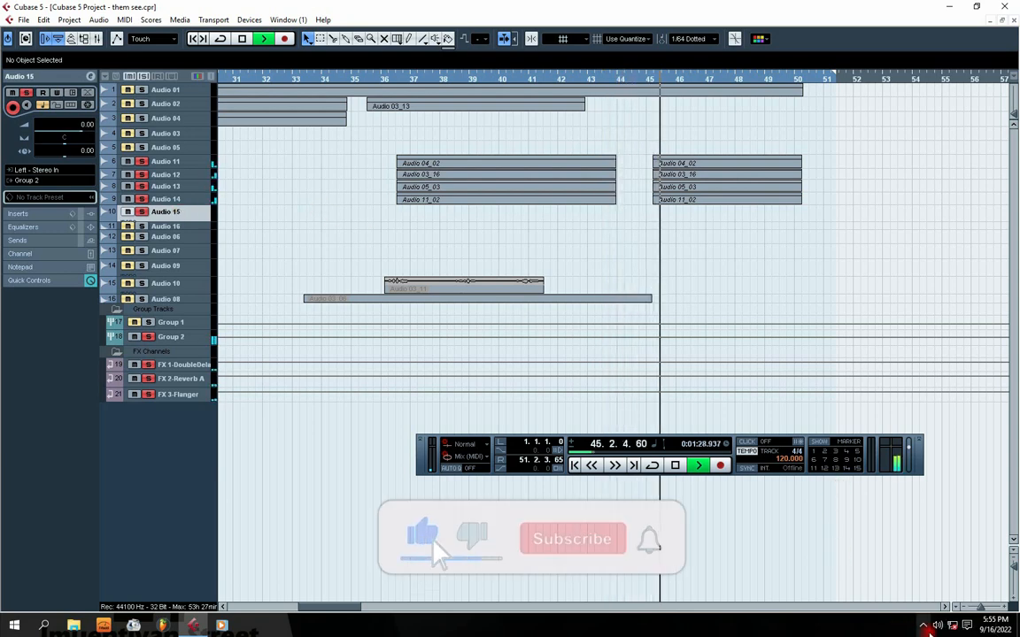
{"action": "left_click", "coordinate": [924, 629]}
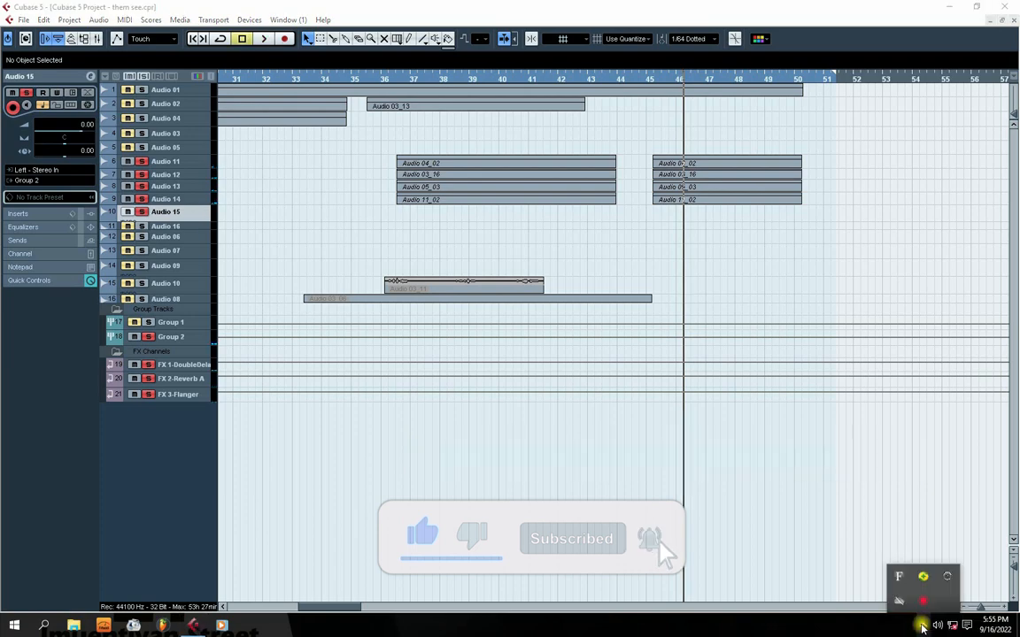